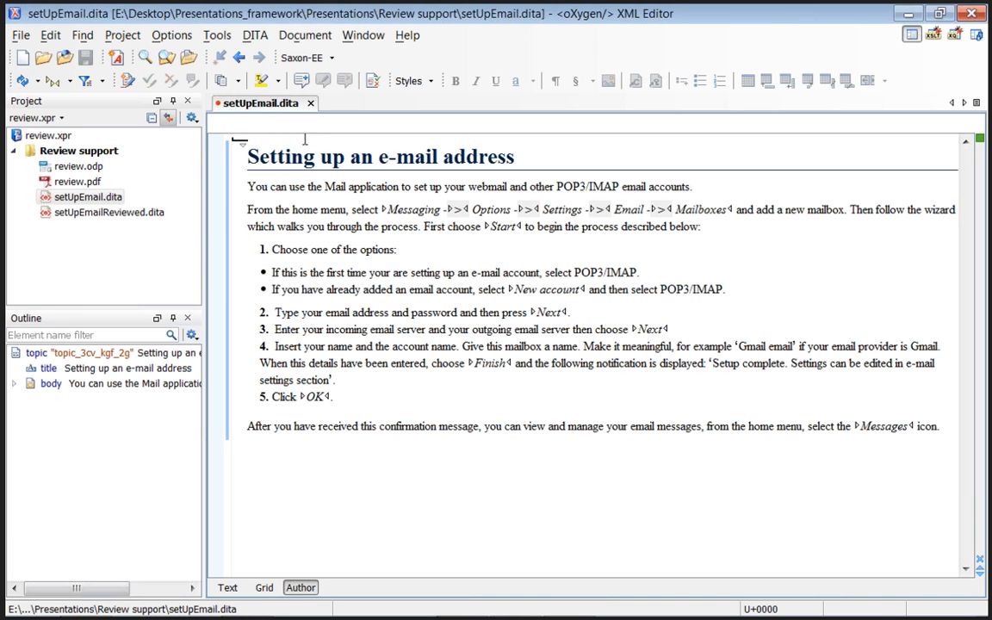
# Highlight "Mail application" in yellow in the first paragraph and "manage your email messages" in green in the last paragraph
pyautogui.click(262, 83)
pyautogui.moveTo(328, 190); pyautogui.dragTo(398, 191)
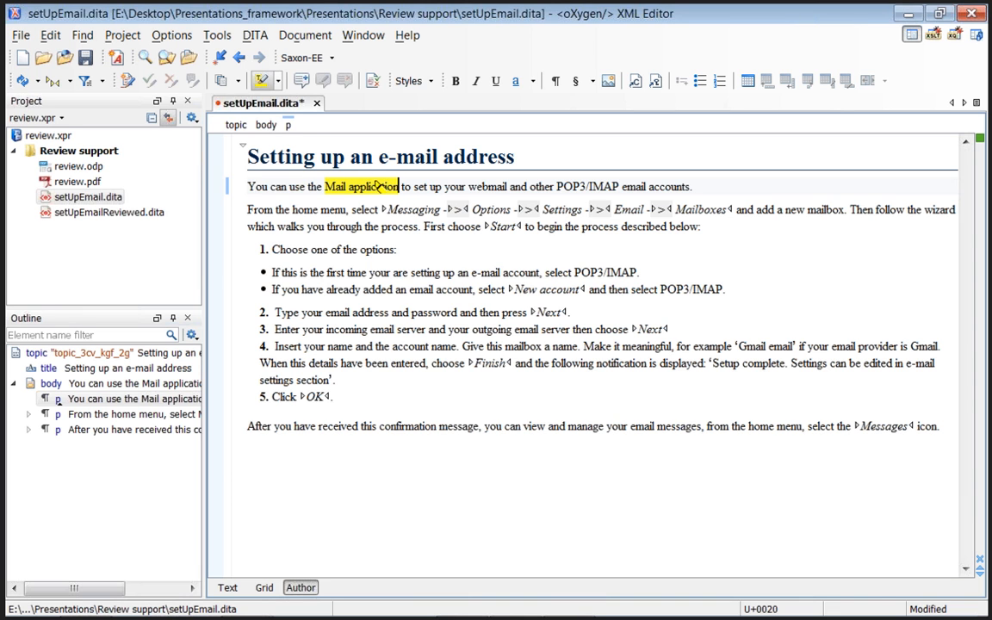
pyautogui.click(278, 82)
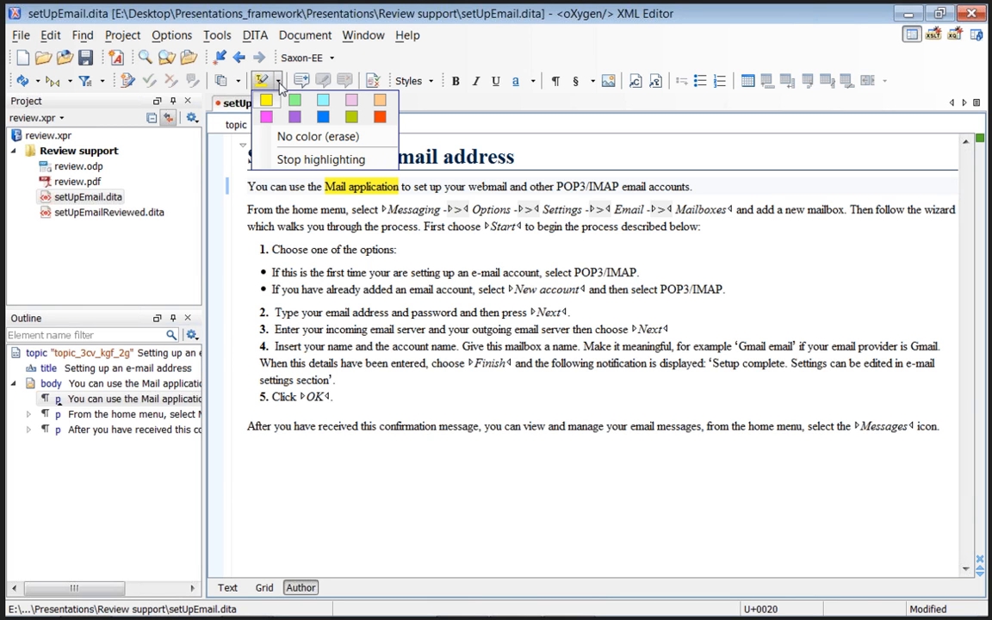
pyautogui.click(295, 101)
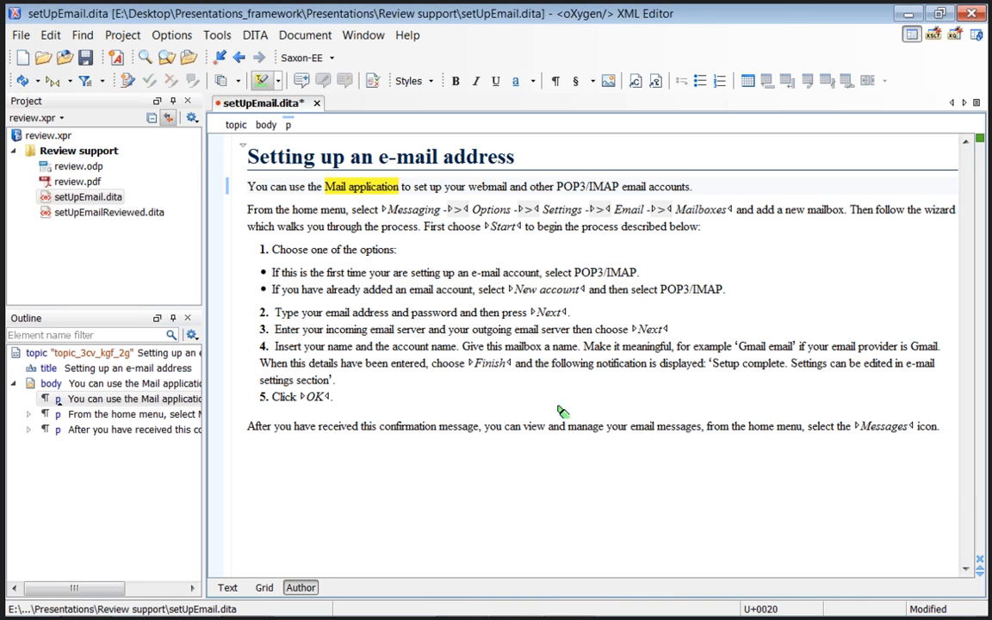
pyautogui.moveTo(568, 433); pyautogui.dragTo(702, 433)
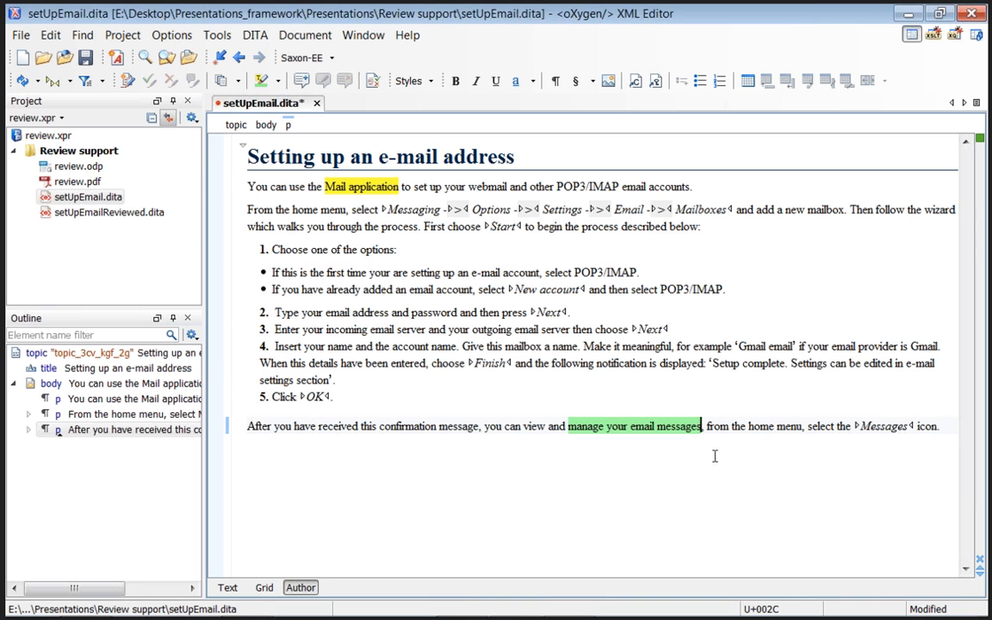
# Save the highlighted document, turn on Track Changes, and save it again
pyautogui.click(86, 57)
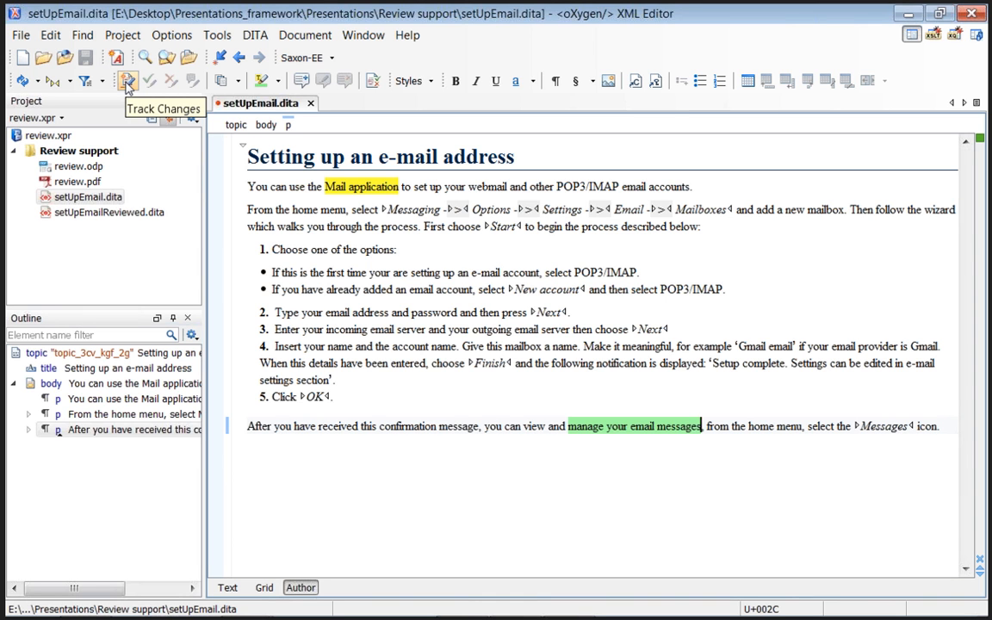
pyautogui.click(127, 80)
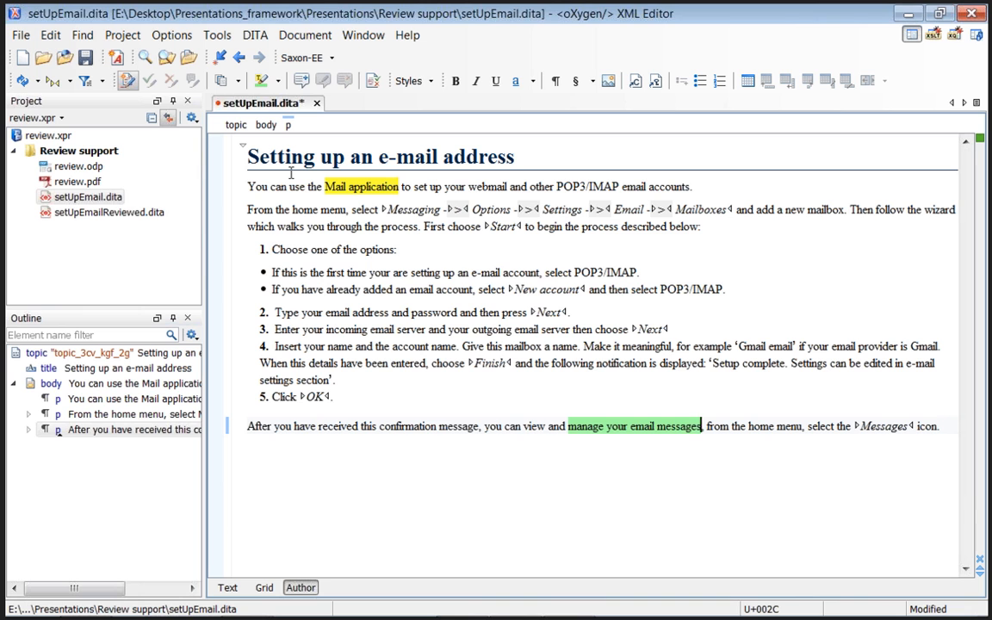
pyautogui.click(87, 60)
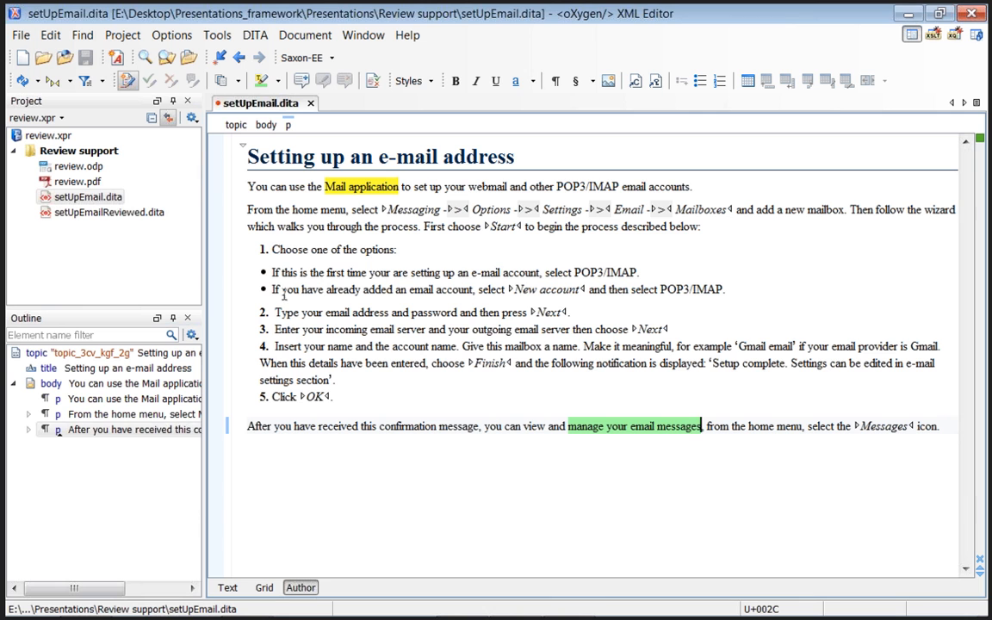
# Delete "and your outgoing email server" from item 3 of the numbered list as a tracked change
pyautogui.click(277, 330)
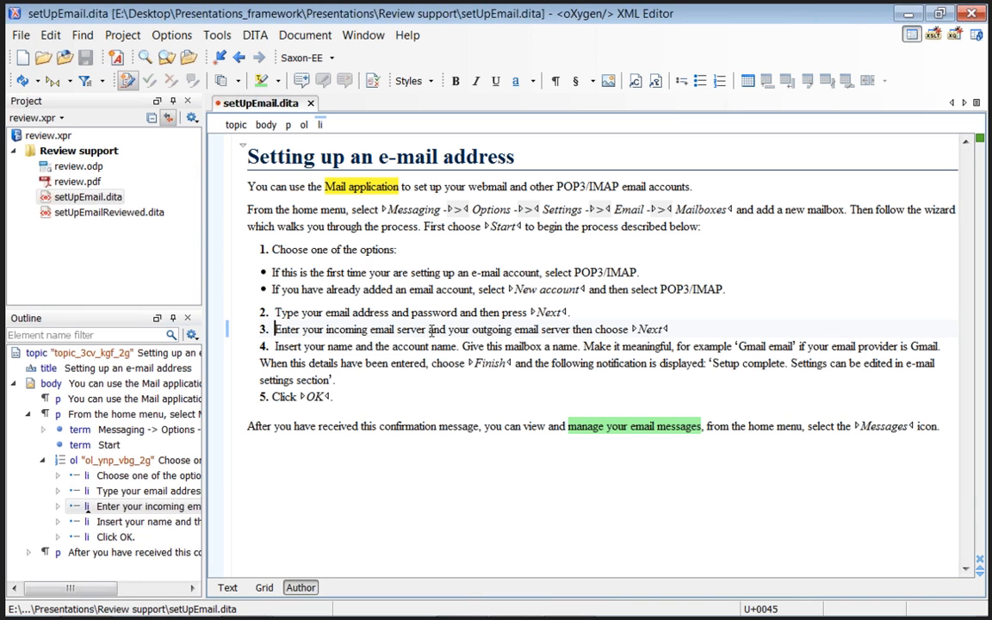
pyautogui.moveTo(428, 329); pyautogui.dragTo(572, 330)
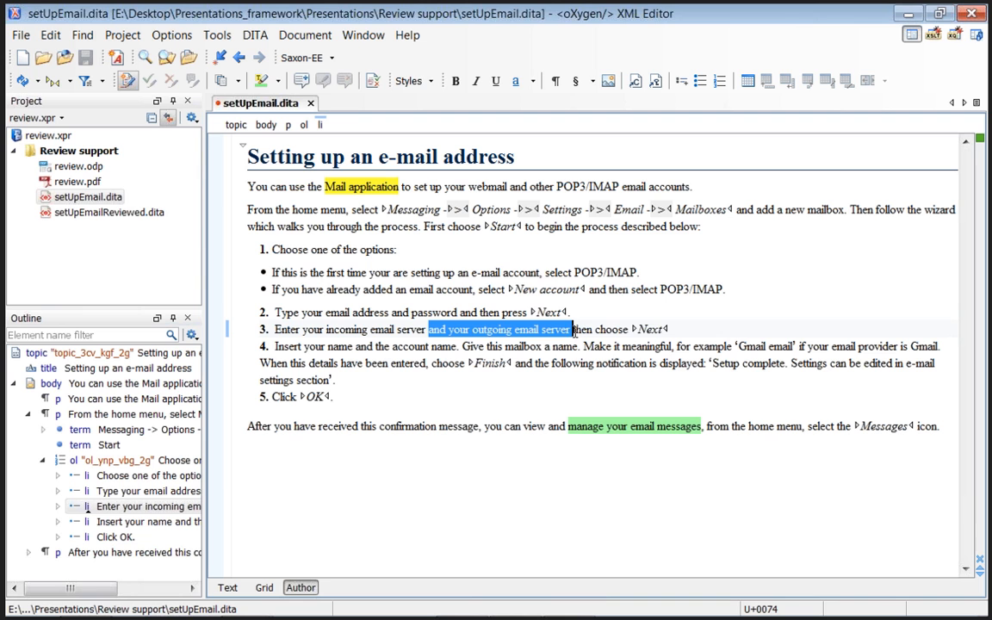
pyautogui.press('Delete')
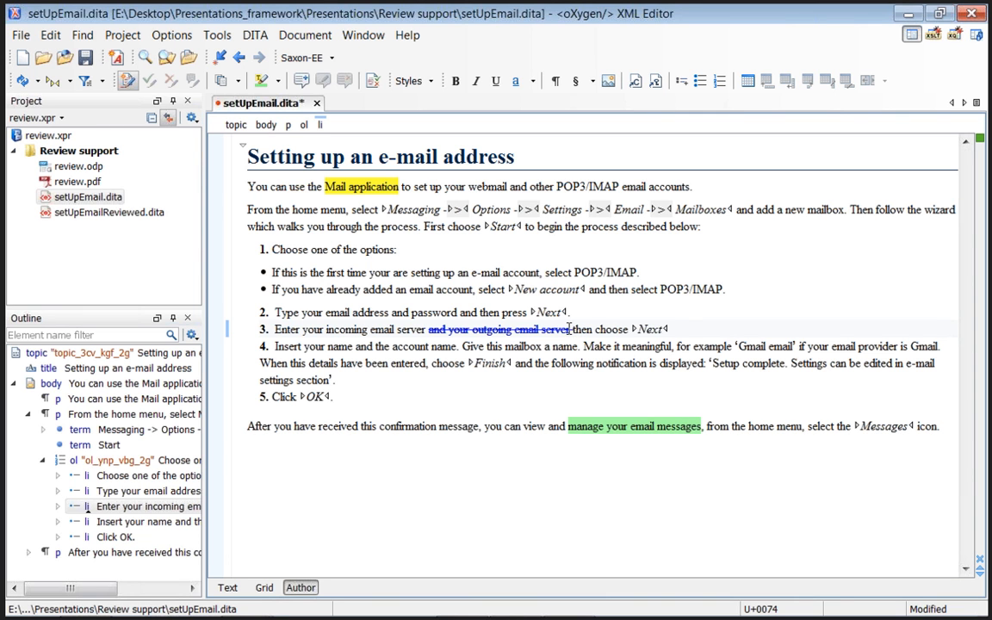
# Insert a new list item after item 3 with the text "Enter your outgoing server then press Next."
pyautogui.click(685, 329)
pyautogui.press('Return')
pyautogui.press('Return')
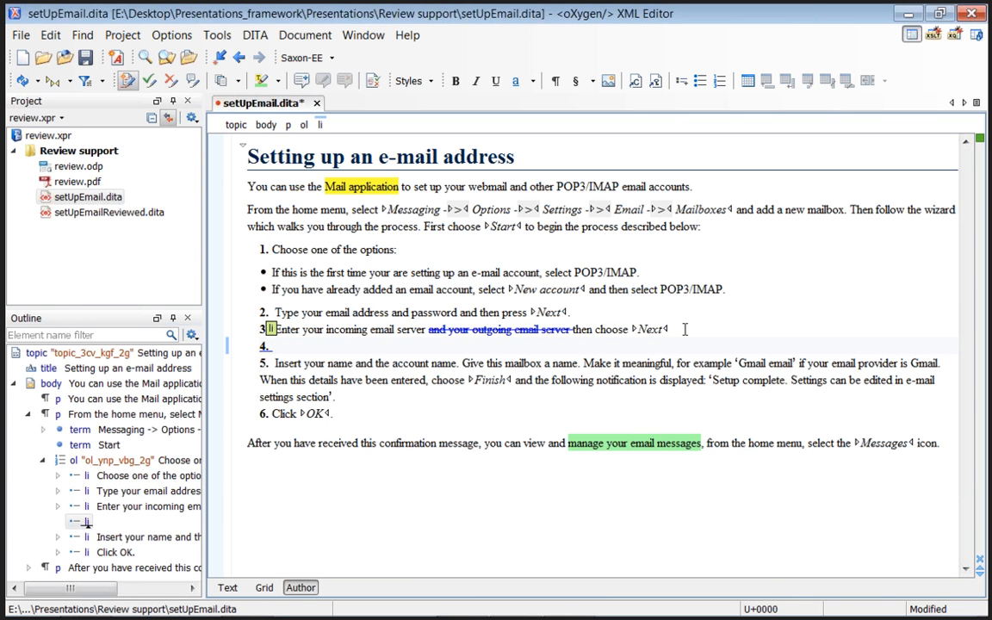
pyautogui.write('Enter your outgo')
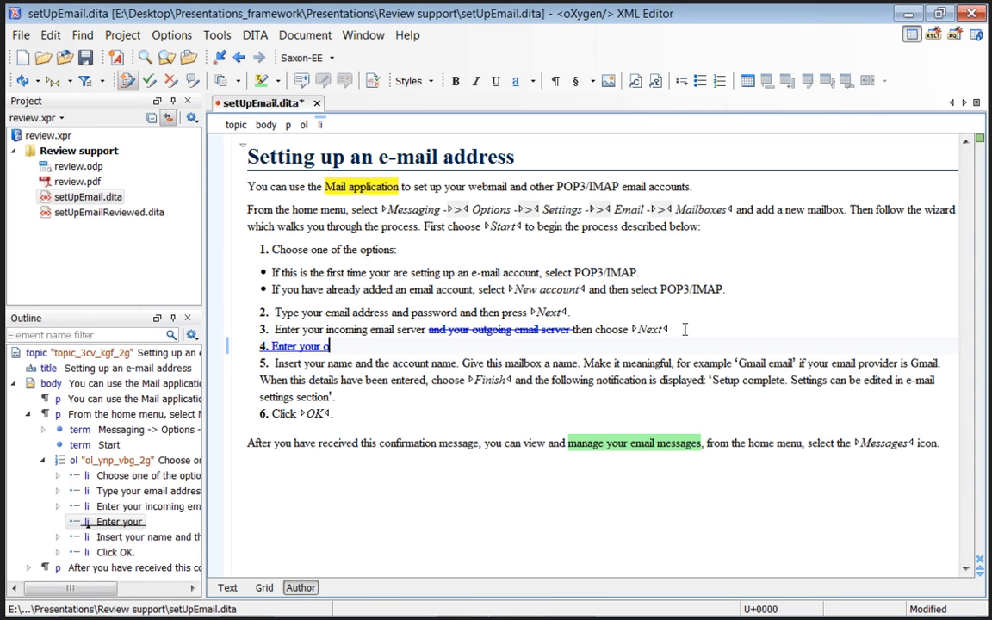
pyautogui.write('ing')
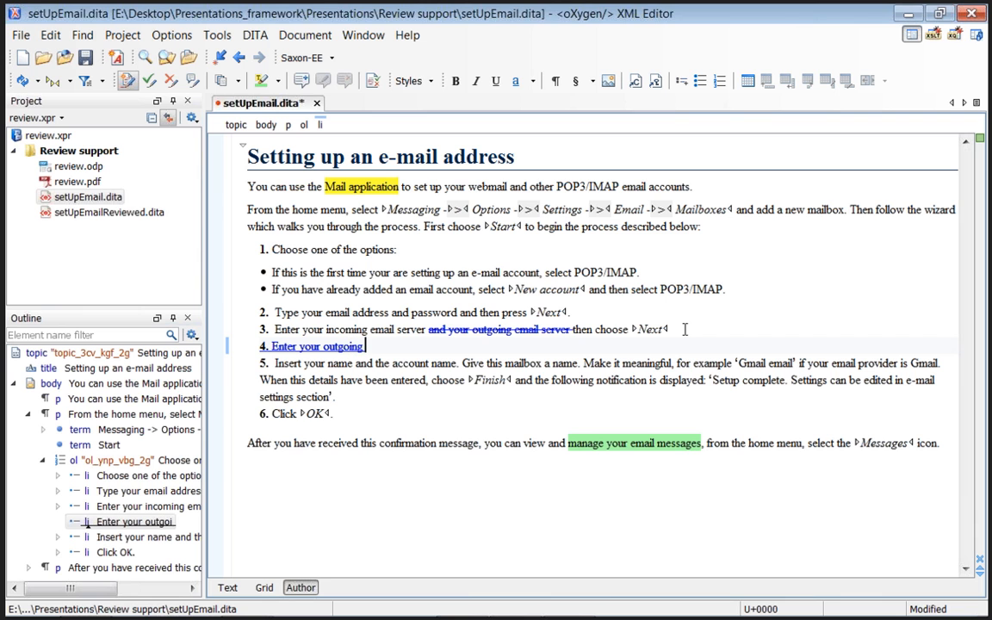
pyautogui.write(' server ')
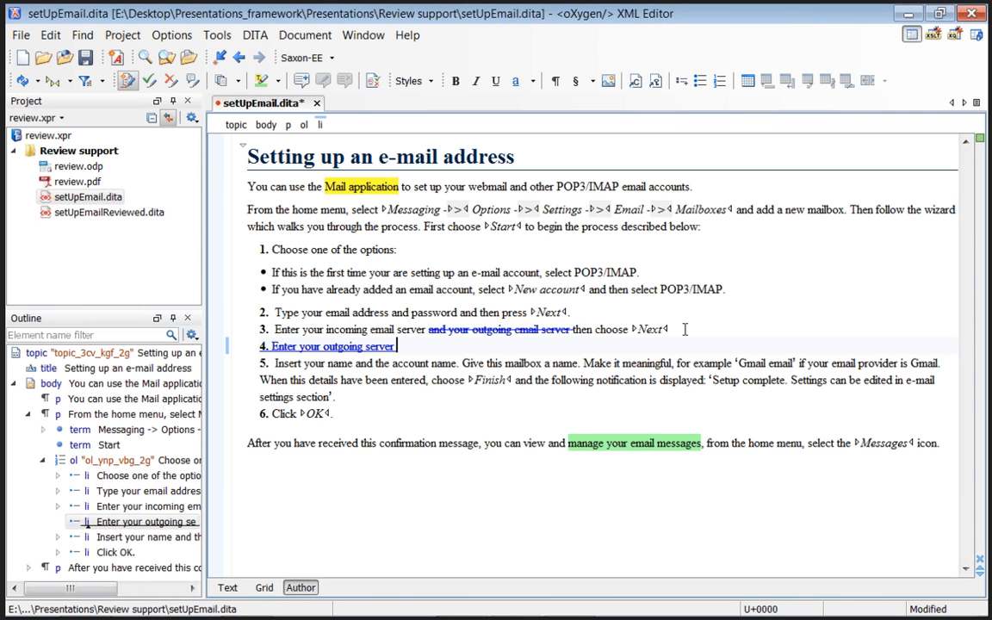
pyautogui.write('then press Next')
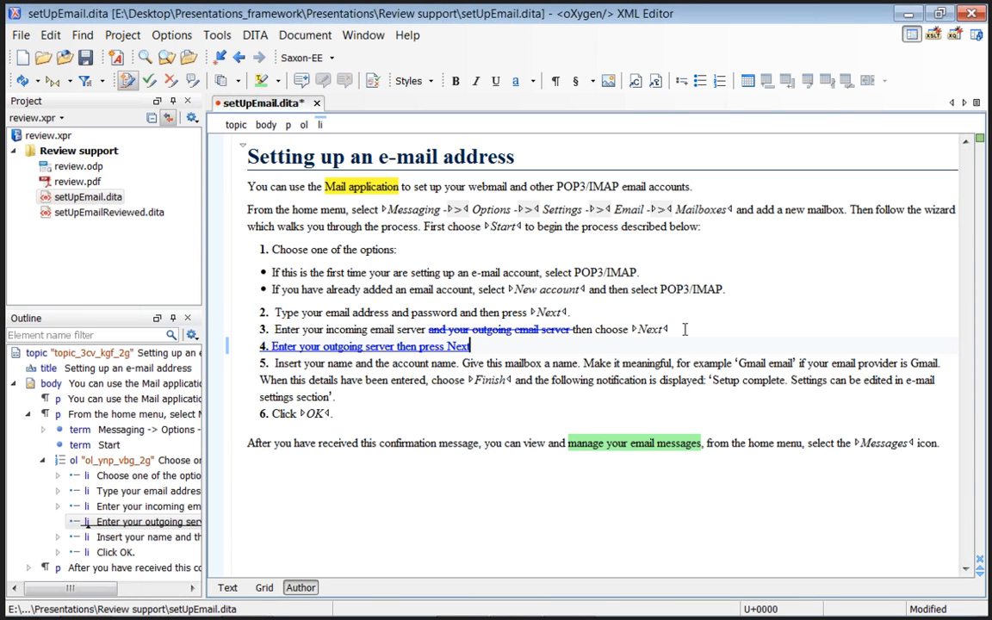
pyautogui.write('.')
pyautogui.moveTo(428, 330); pyautogui.dragTo(573, 330)
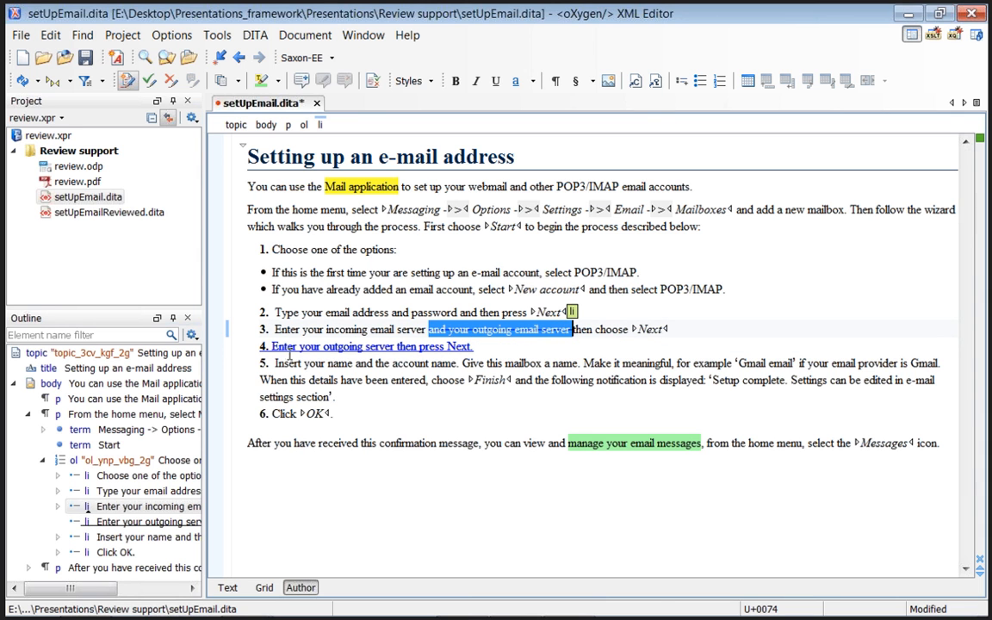
pyautogui.press('Delete')
pyautogui.moveTo(271, 346); pyautogui.dragTo(474, 346)
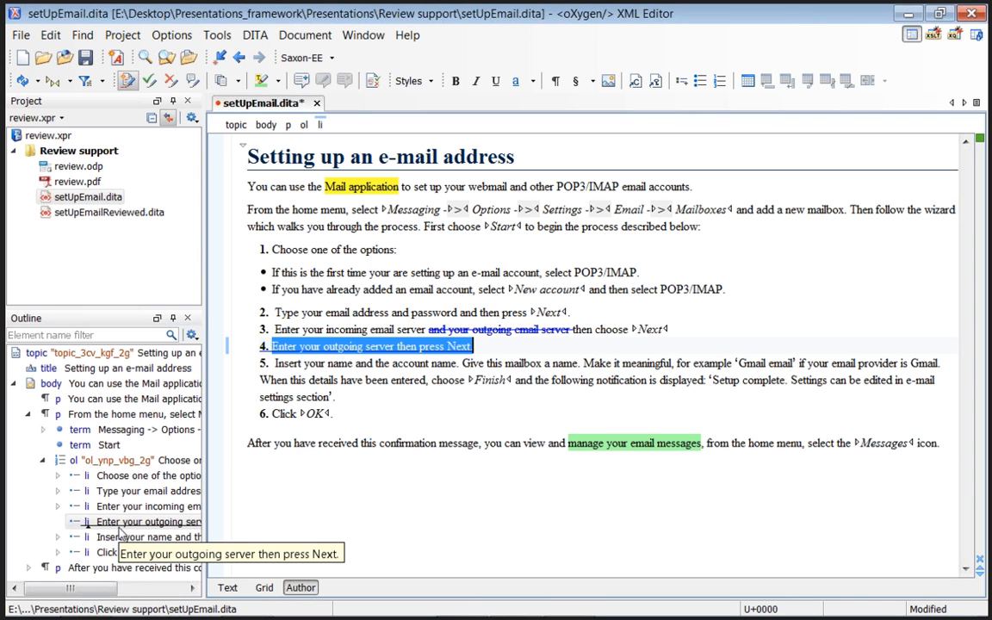
pyautogui.click(508, 347)
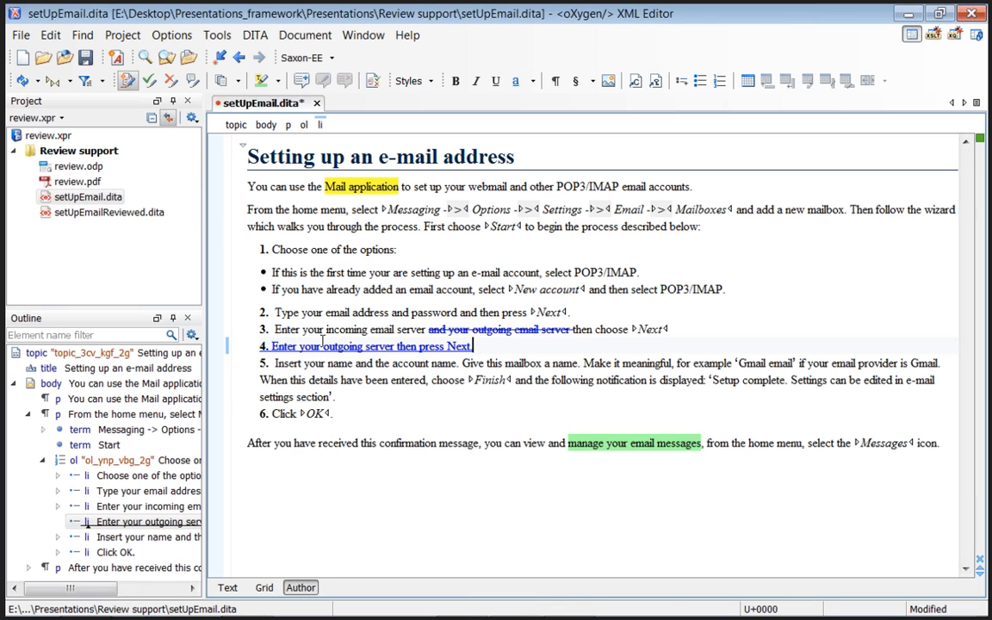
# Add the comment "These are two distinct steps." to list items 3 and 4
pyautogui.moveTo(277, 330); pyautogui.dragTo(472, 329)
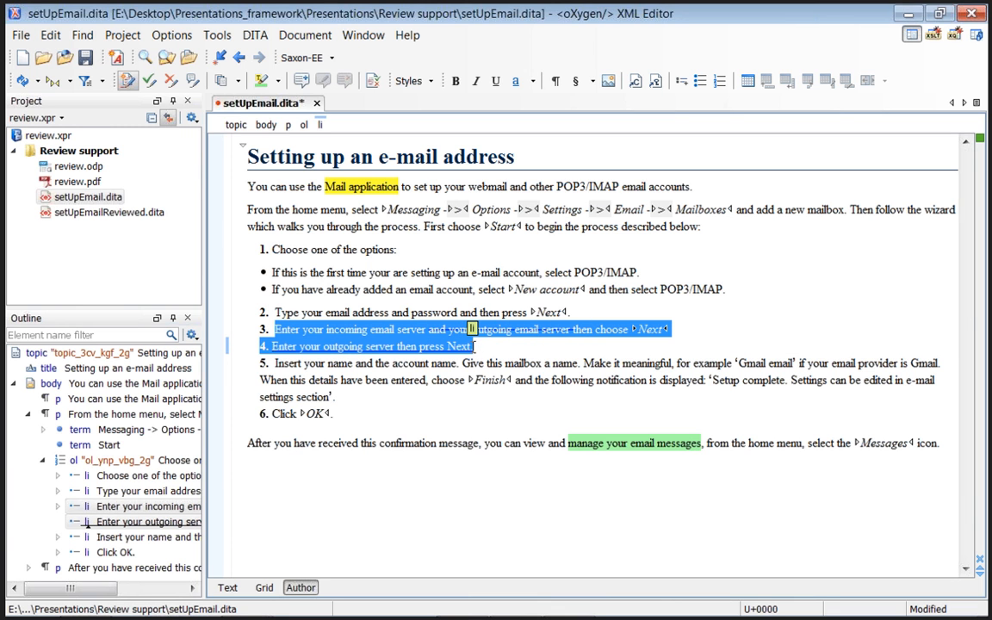
pyautogui.click(302, 82)
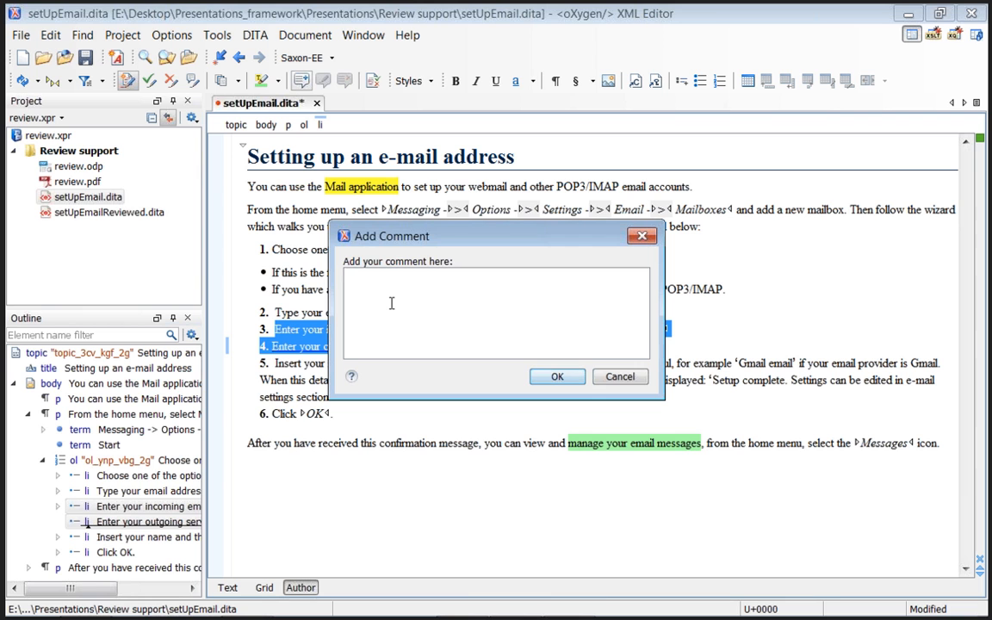
pyautogui.write('These are two distinc')
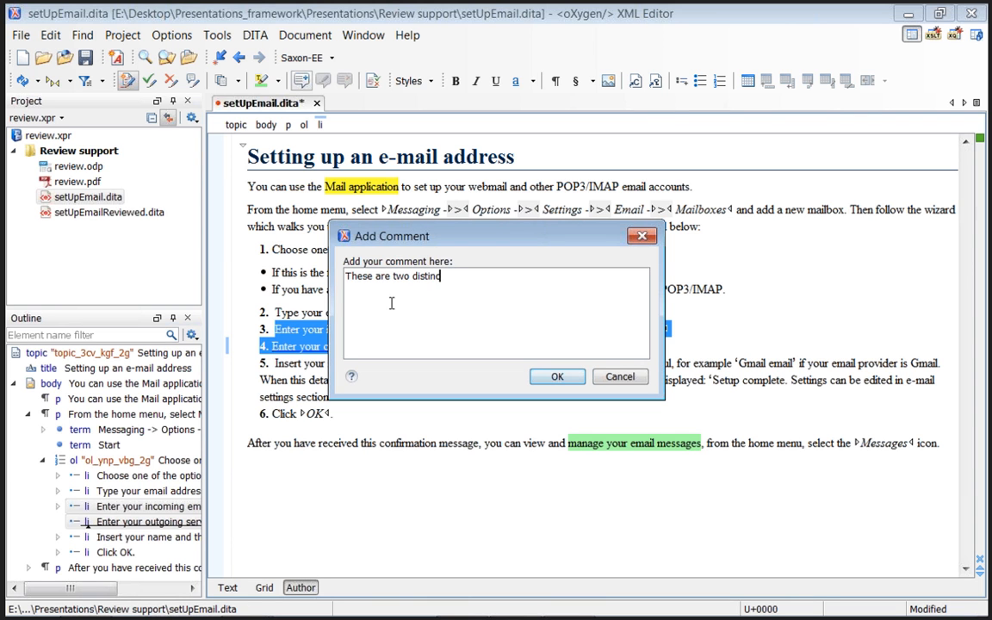
pyautogui.write('t steps.')
pyautogui.click(557, 378)
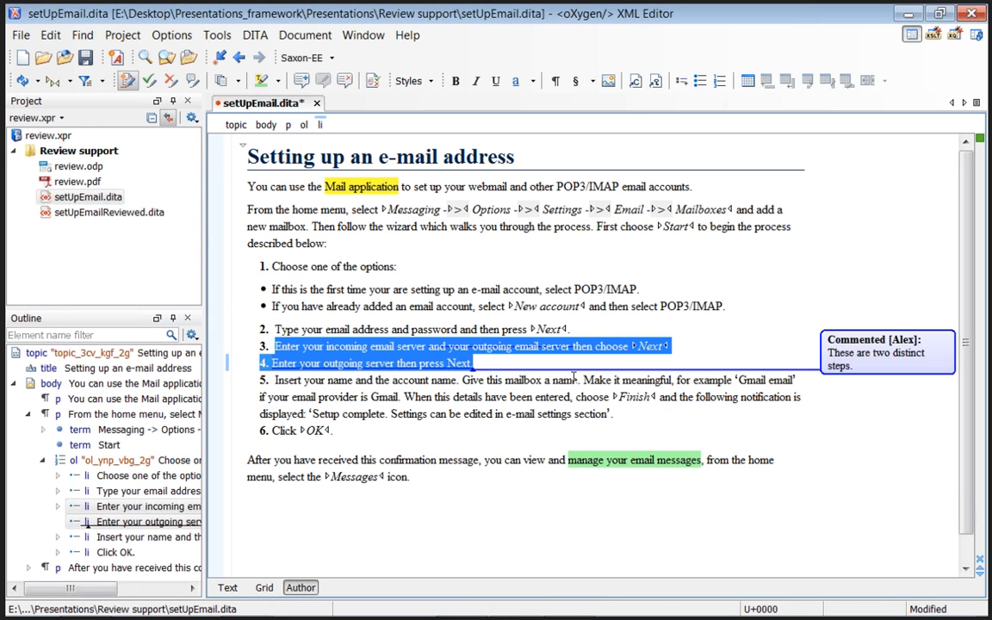
pyautogui.click(454, 380)
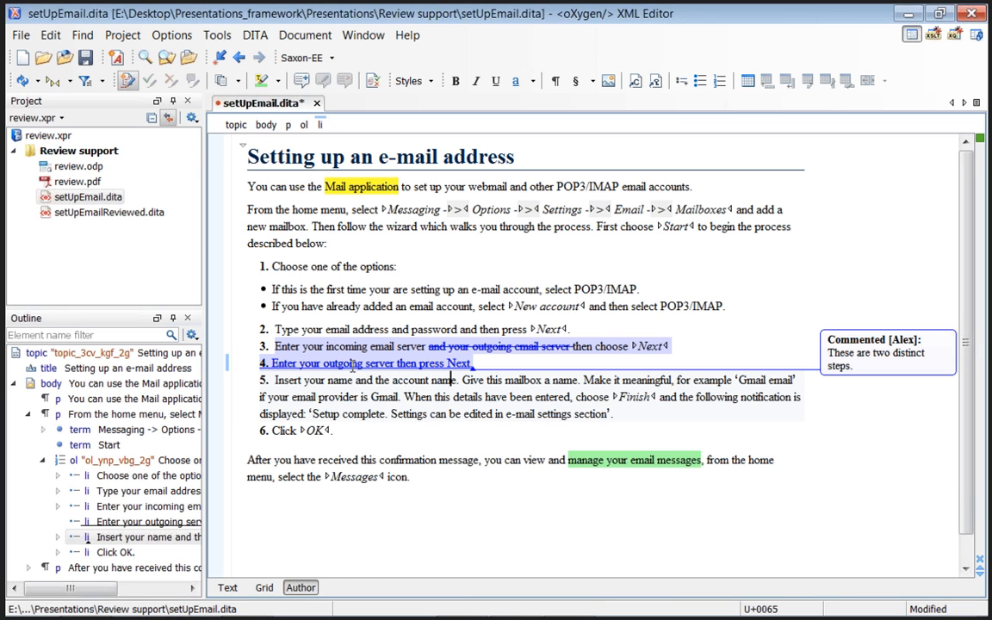
# Attach the comment "Please feel free to change the text." to the tracked insertion in list item 4
pyautogui.click(351, 365)
pyautogui.moveTo(378, 366)
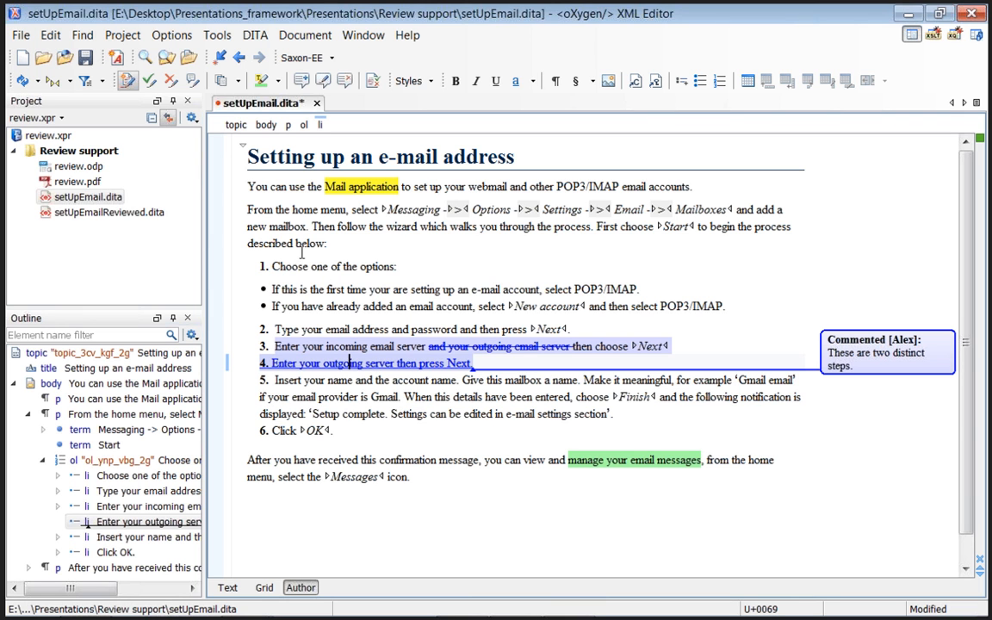
pyautogui.click(193, 81)
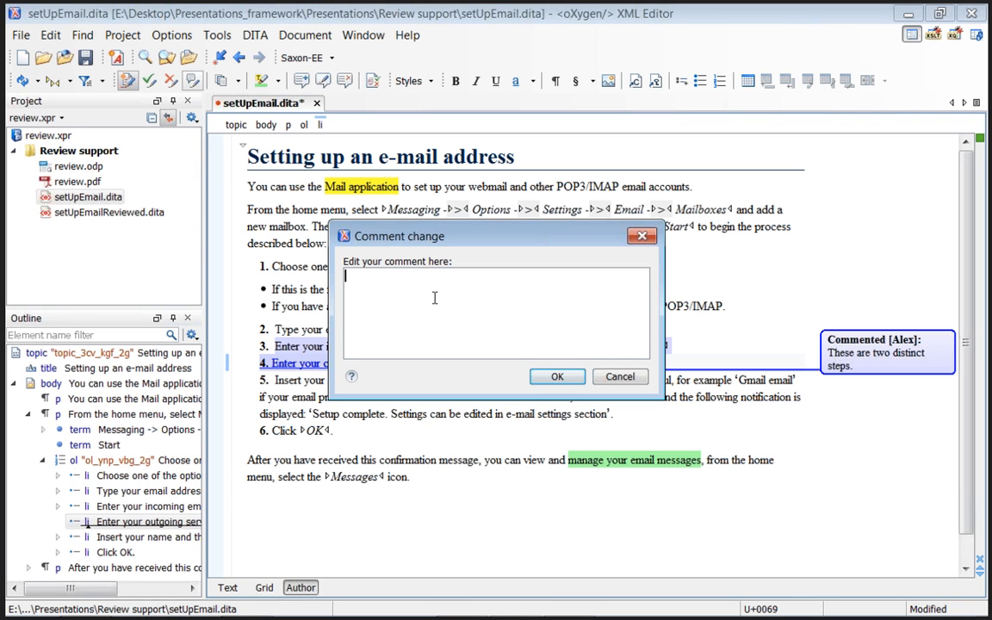
pyautogui.write('Please feel free to change the text.')
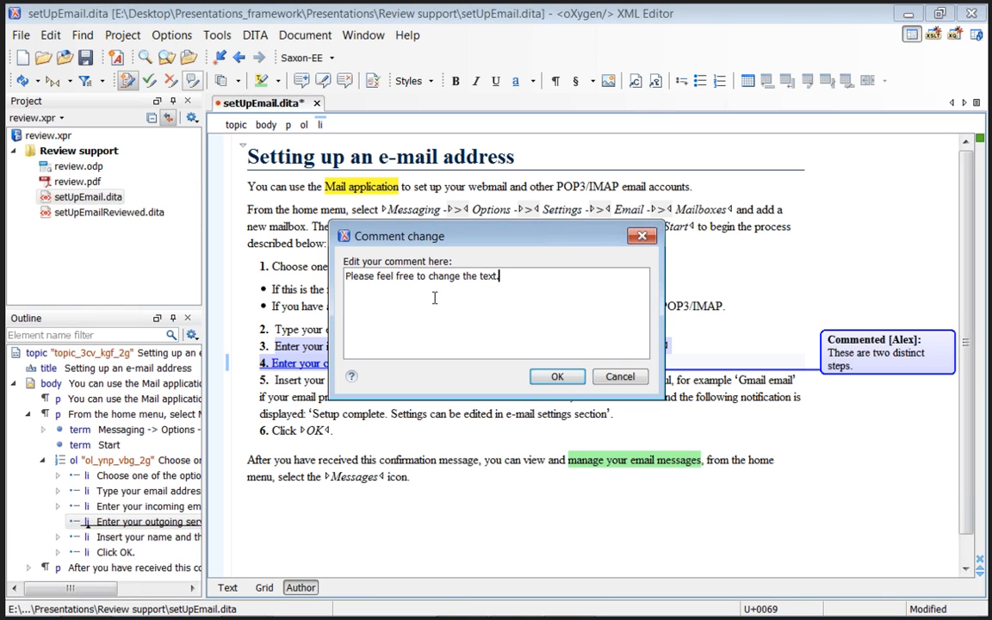
pyautogui.click(557, 376)
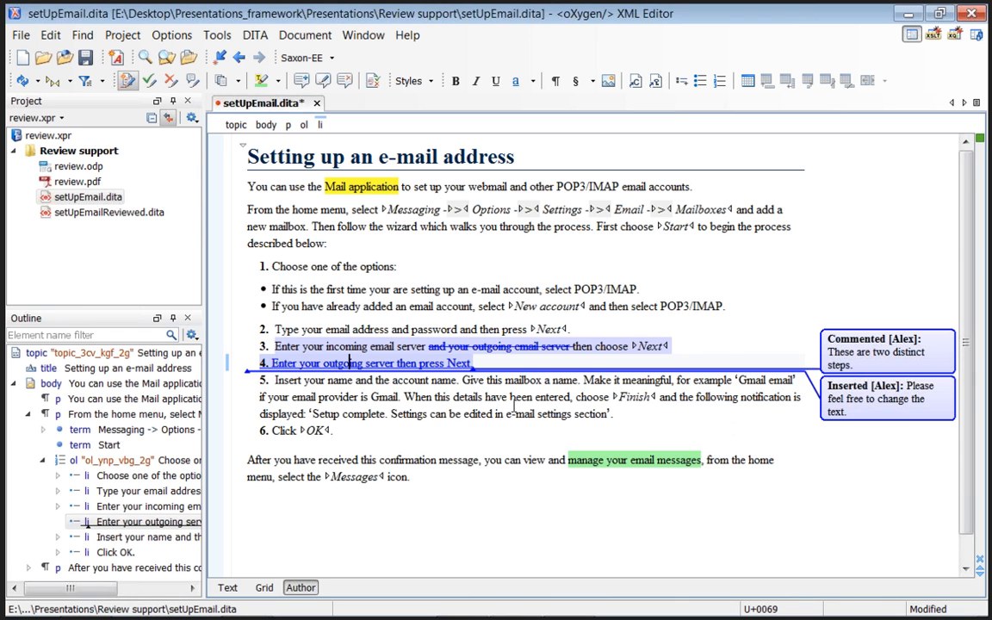
# Add the comment "Shouldn't the user test the connection first?" to the "Click OK" text in list item 6
pyautogui.scroll(-1, 514, 405)
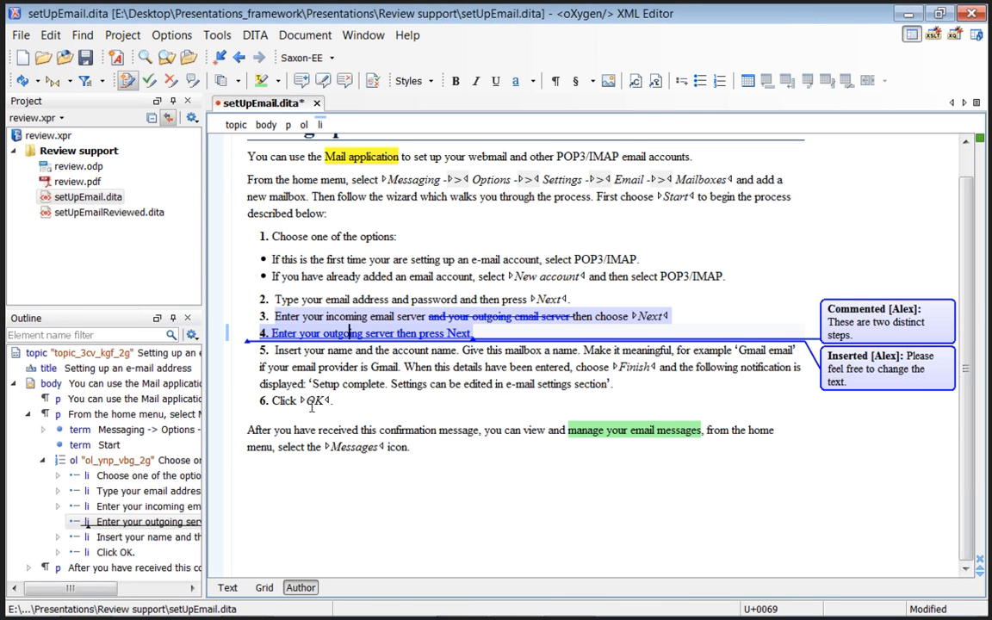
pyautogui.moveTo(274, 400); pyautogui.dragTo(339, 398)
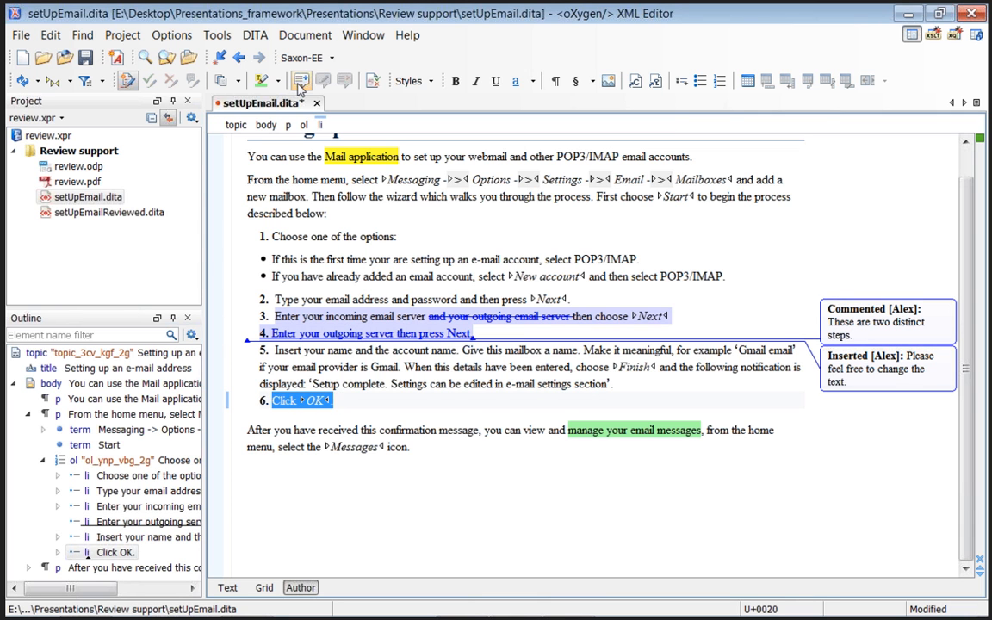
pyautogui.click(300, 81)
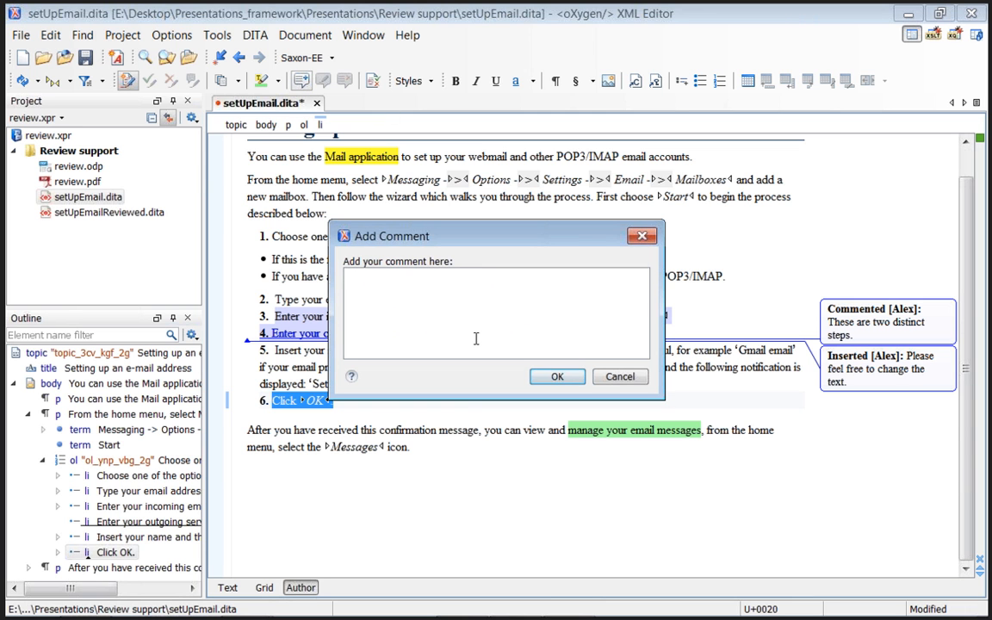
pyautogui.write("Shouldn't the user test ")
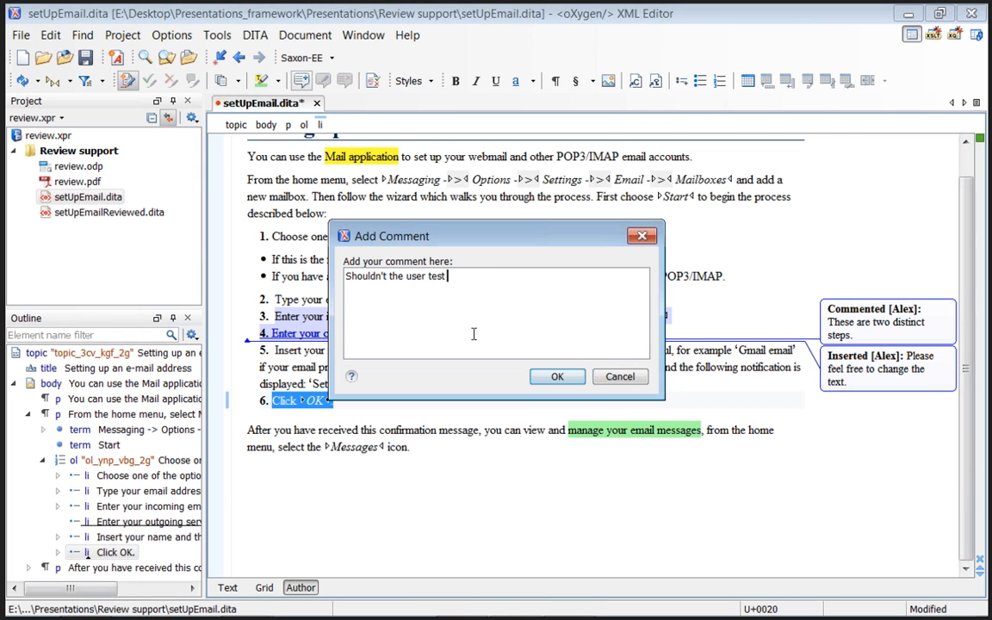
pyautogui.write('the connection first?')
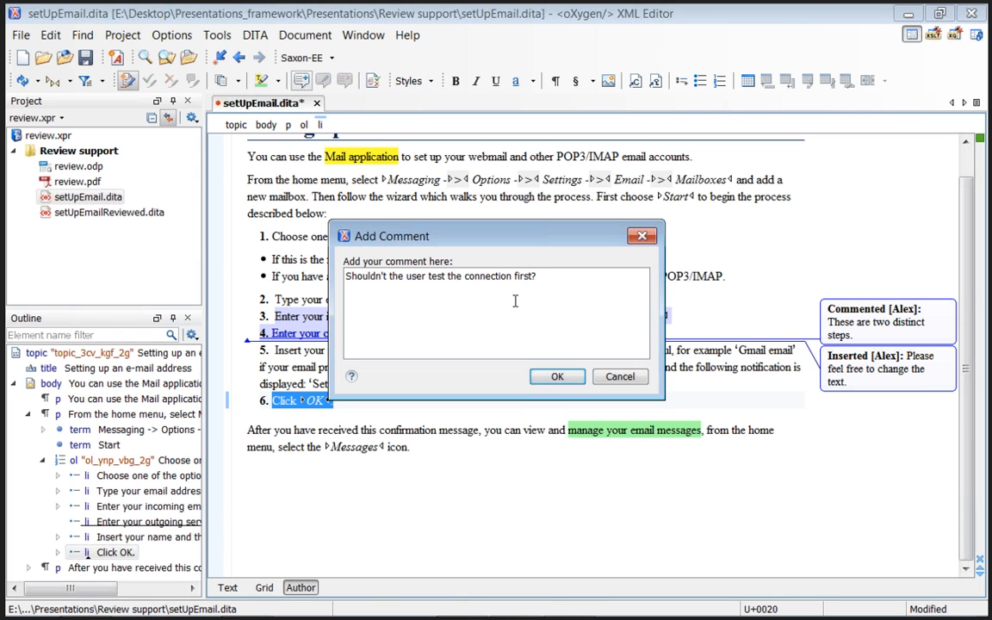
pyautogui.click(556, 377)
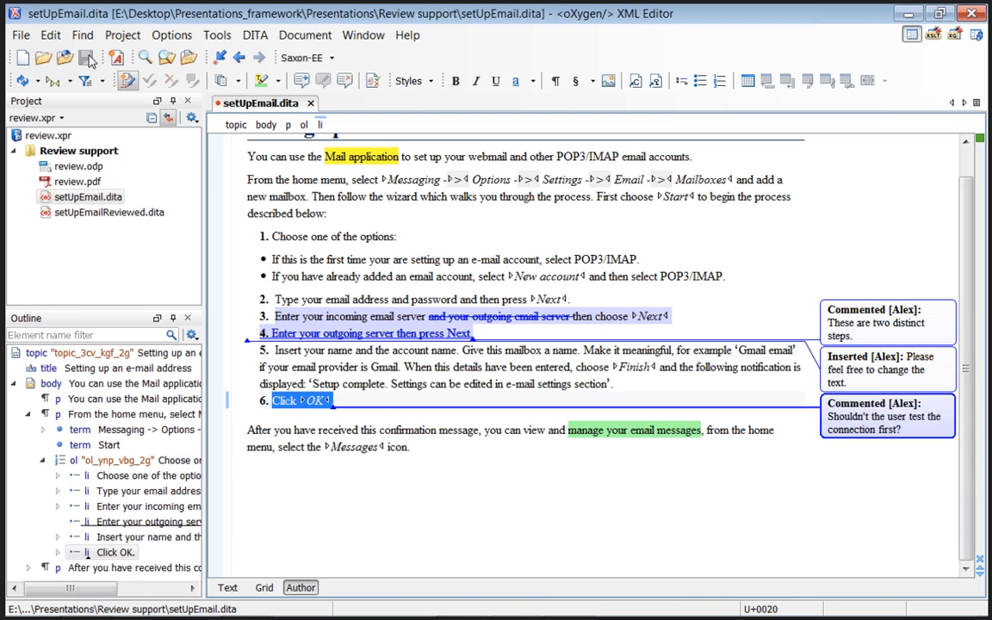
# Set the review author in the Author mode Review preferences to the second reviewer's name
pyautogui.click(172, 36)
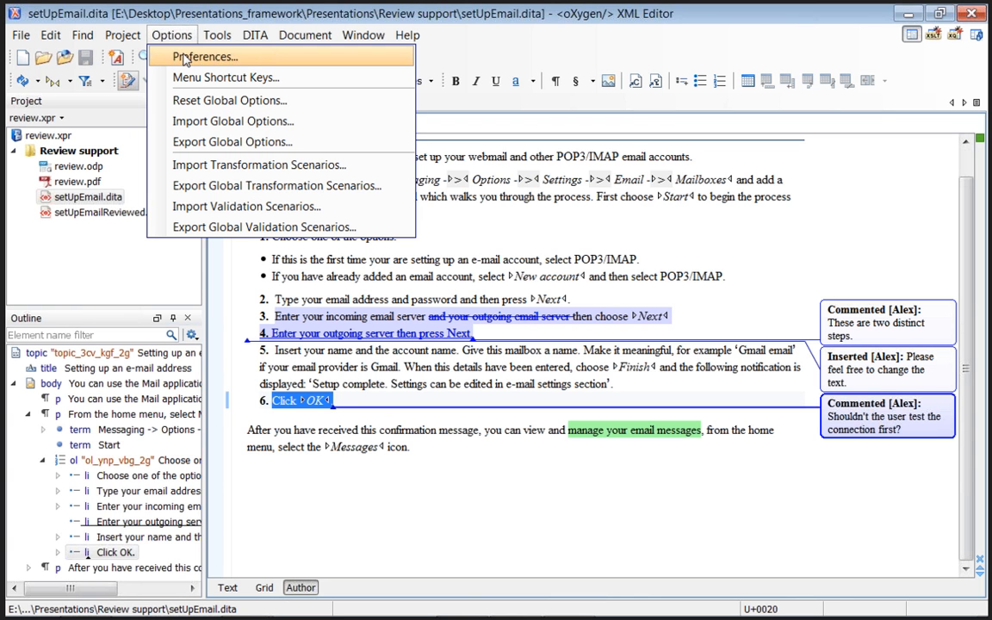
pyautogui.click(204, 56)
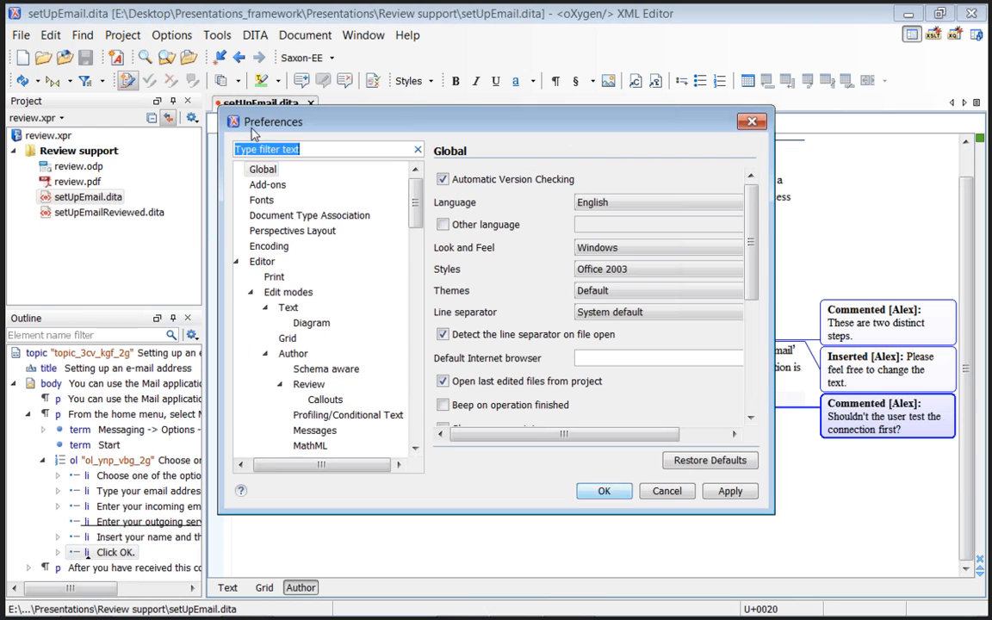
pyautogui.click(310, 386)
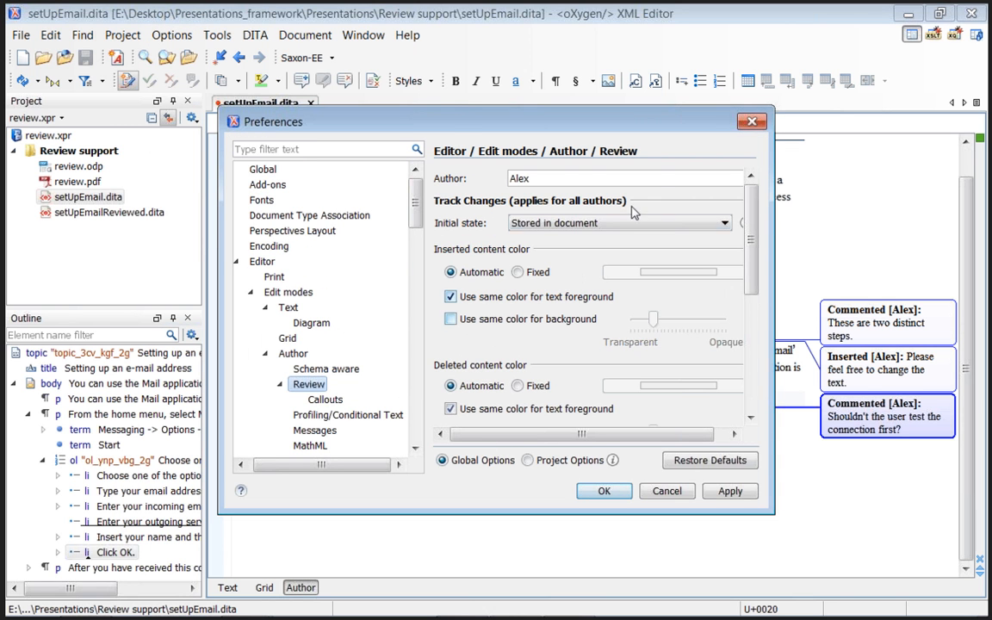
pyautogui.doubleClick(573, 178)
pyautogui.write('Tom')
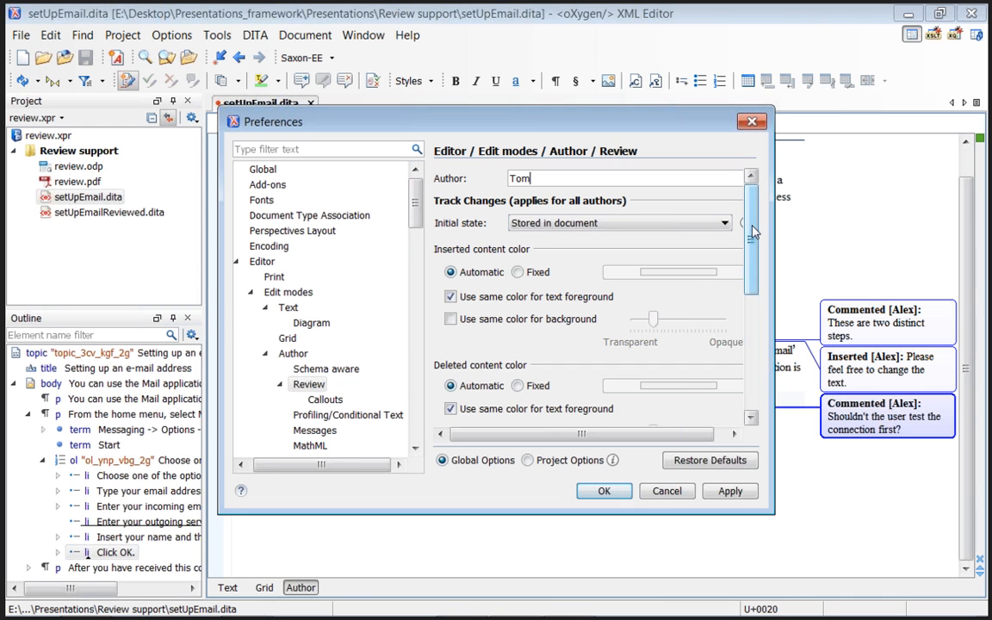
pyautogui.moveTo(751, 230)
pyautogui.mouseDown()
pyautogui.moveTo(752, 275)
pyautogui.moveTo(756, 230)
pyautogui.mouseUp()
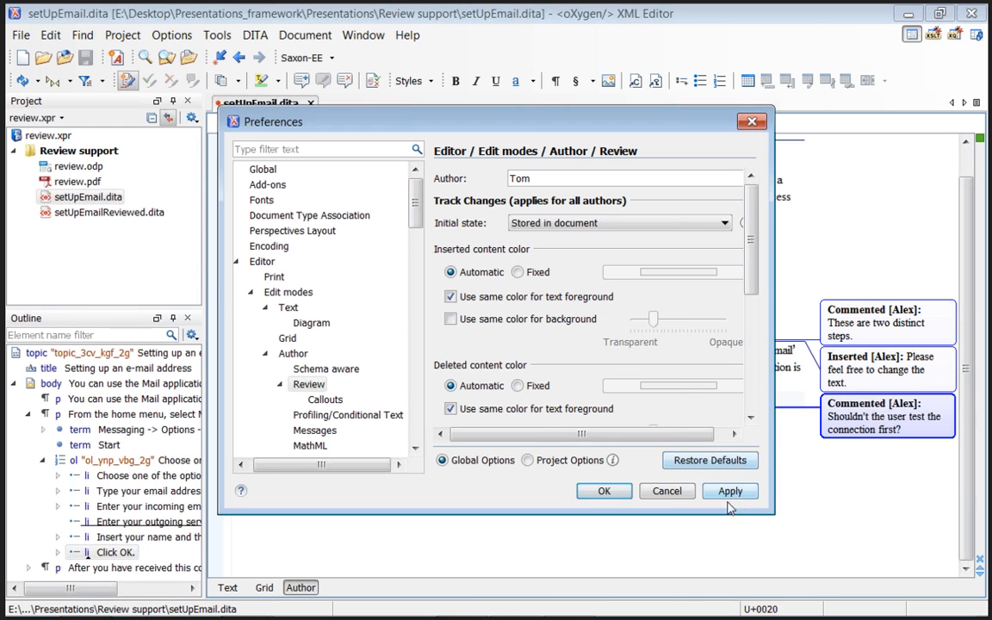
pyautogui.click(604, 492)
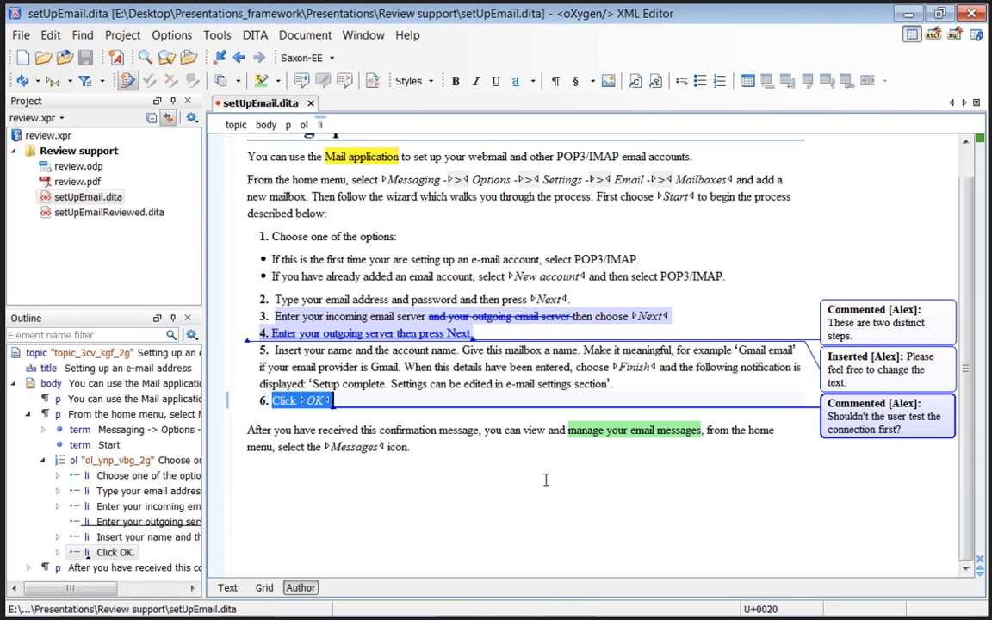
# Add the comment "Yes, somthing like: Press Test Connection." to the "Click OK" text in list item 6
pyautogui.click(447, 440)
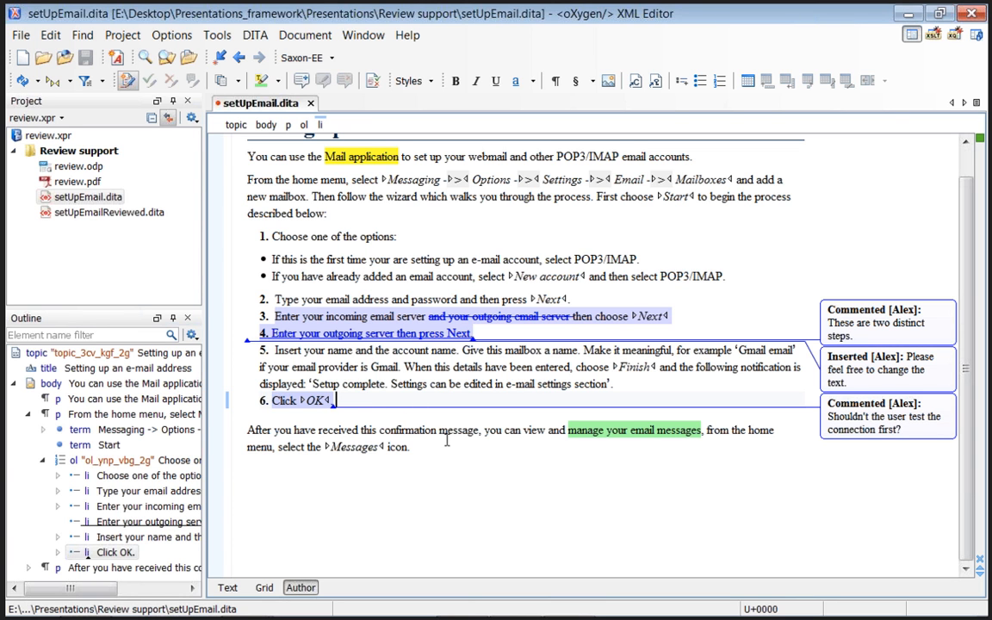
pyautogui.click(272, 402)
pyautogui.moveTo(272, 401); pyautogui.dragTo(332, 402)
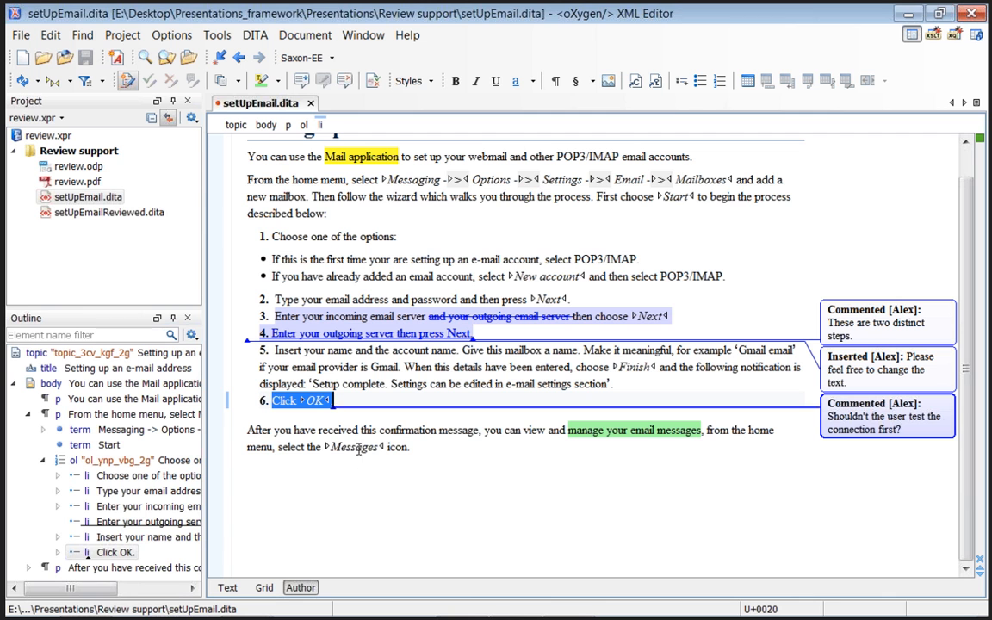
pyautogui.scroll(1, 356, 443)
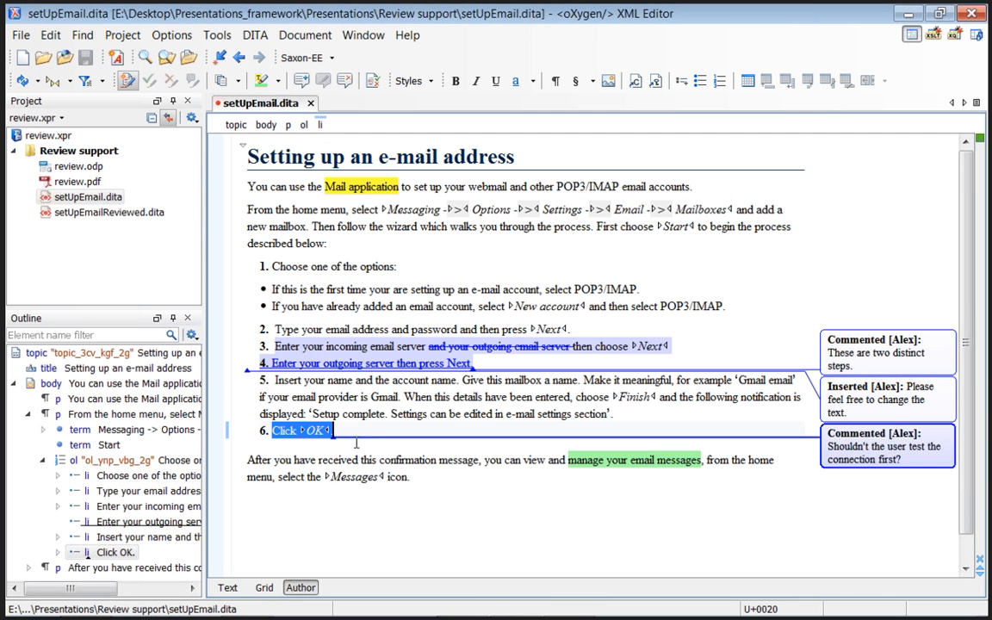
pyautogui.click(300, 86)
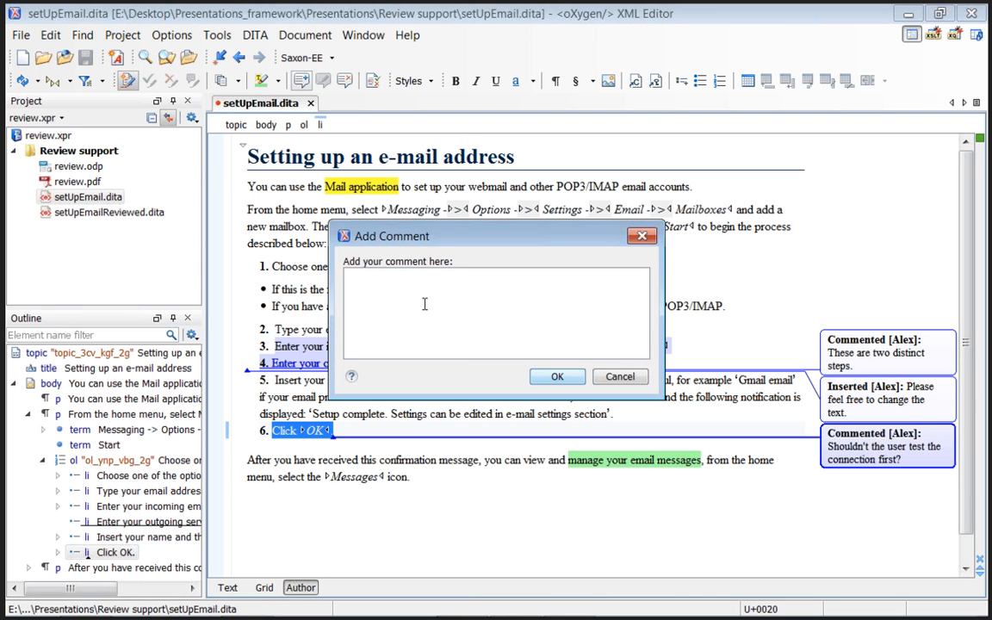
pyautogui.write('Yes, somthing like: F')
pyautogui.write('ress Test Connection.')
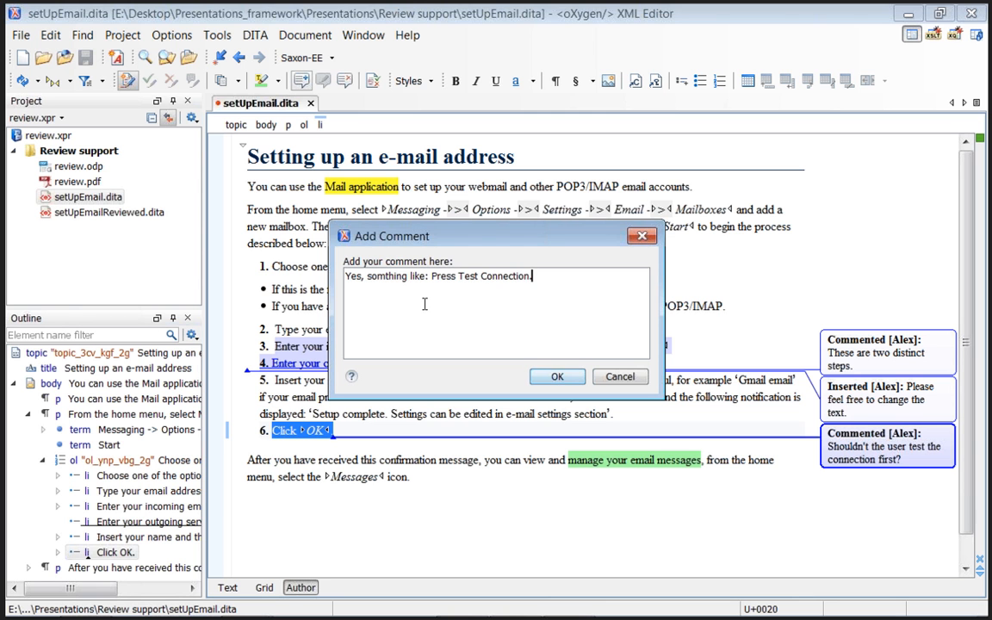
pyautogui.click(573, 379)
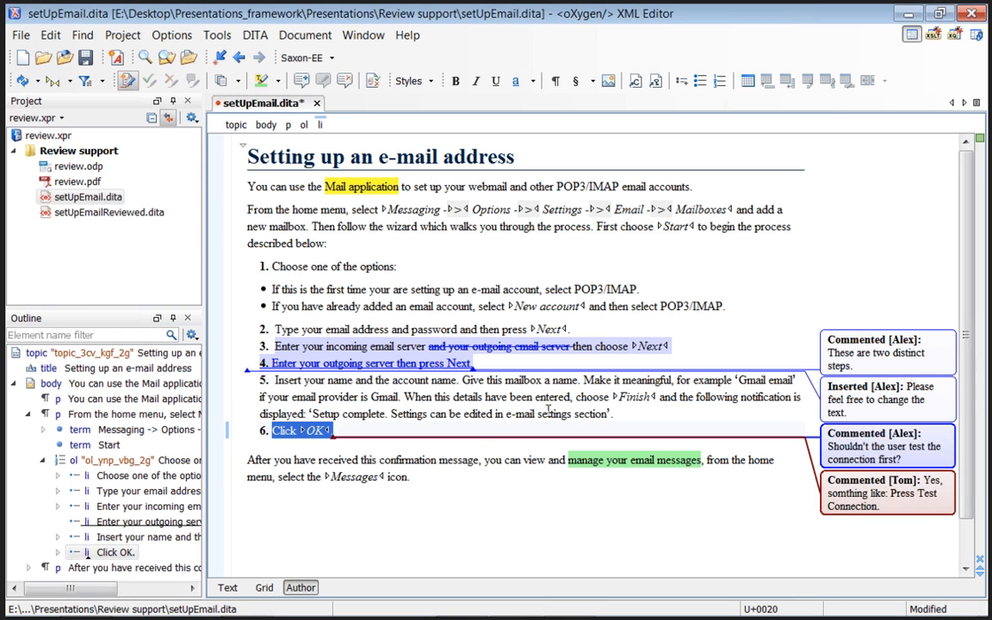
pyautogui.click(482, 458)
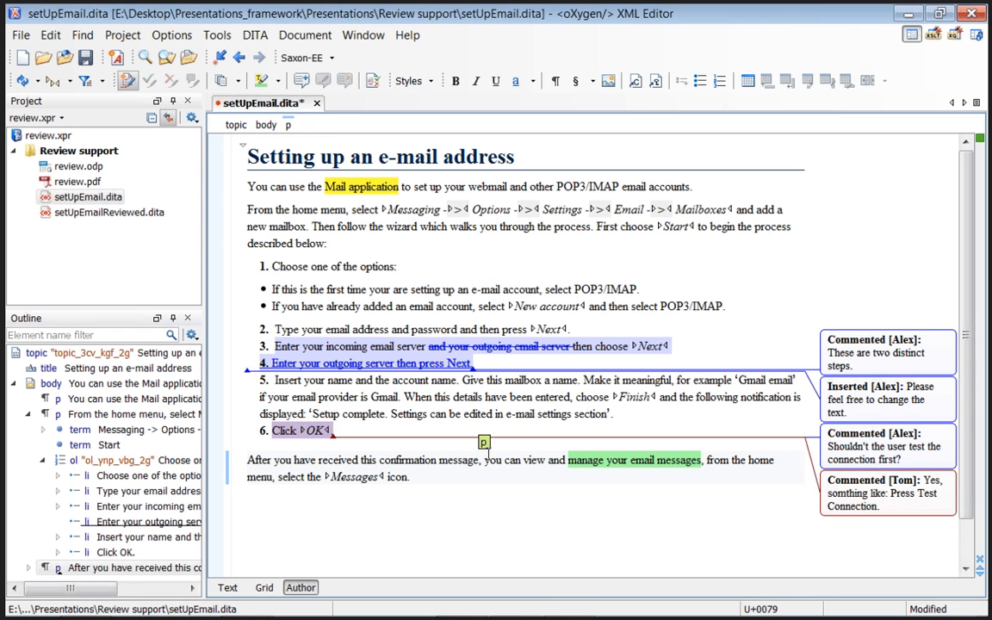
# Save setUpEmail.dita with the added reply comment
pyautogui.scroll(-1, 480, 446)
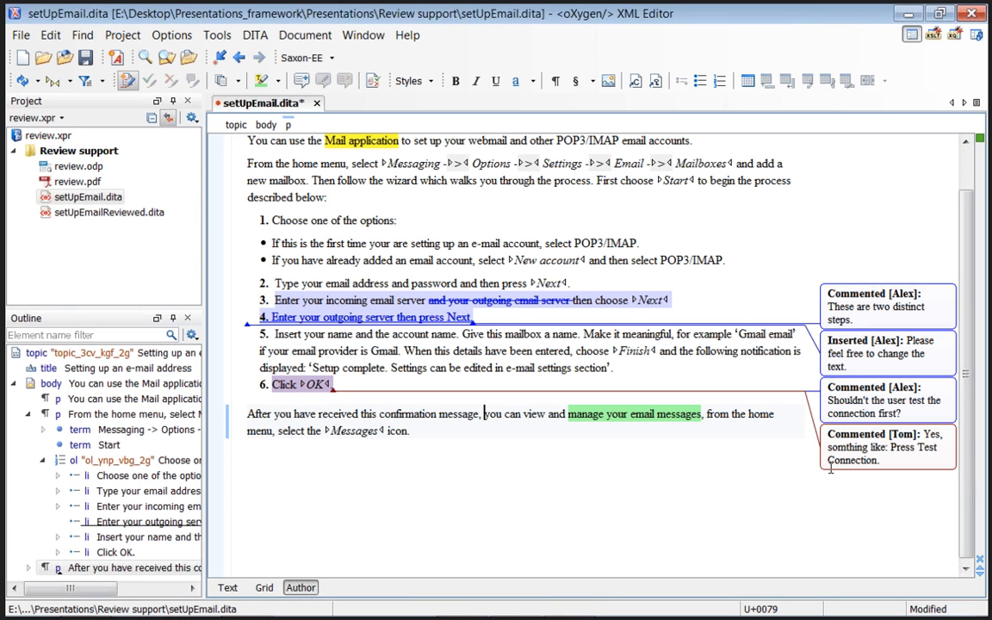
pyautogui.moveTo(831, 470)
pyautogui.click(87, 62)
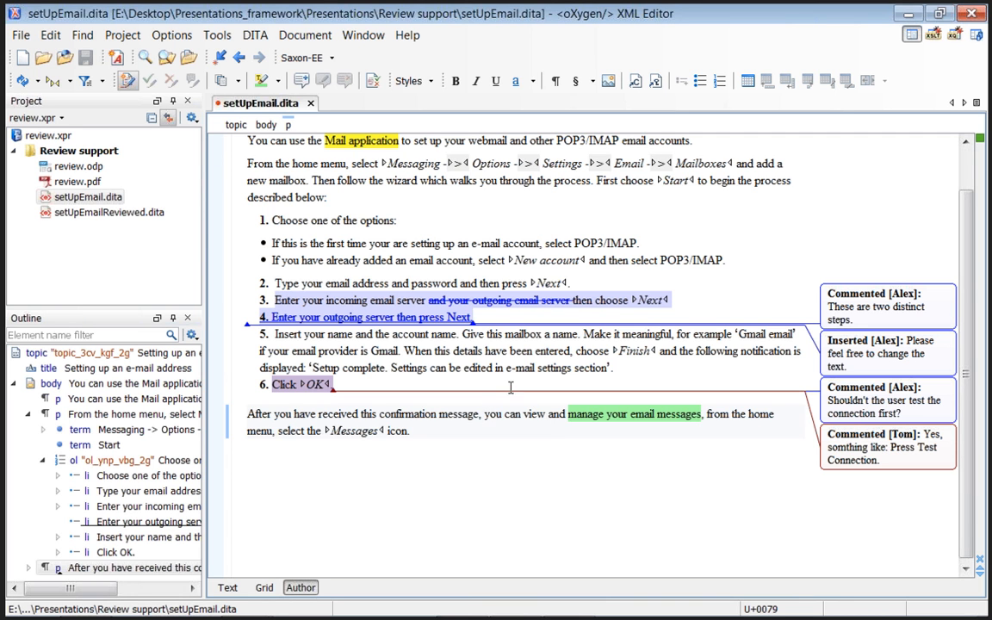
# View the document in its final and original versions, and return to showing all changes and comments
pyautogui.click(238, 81)
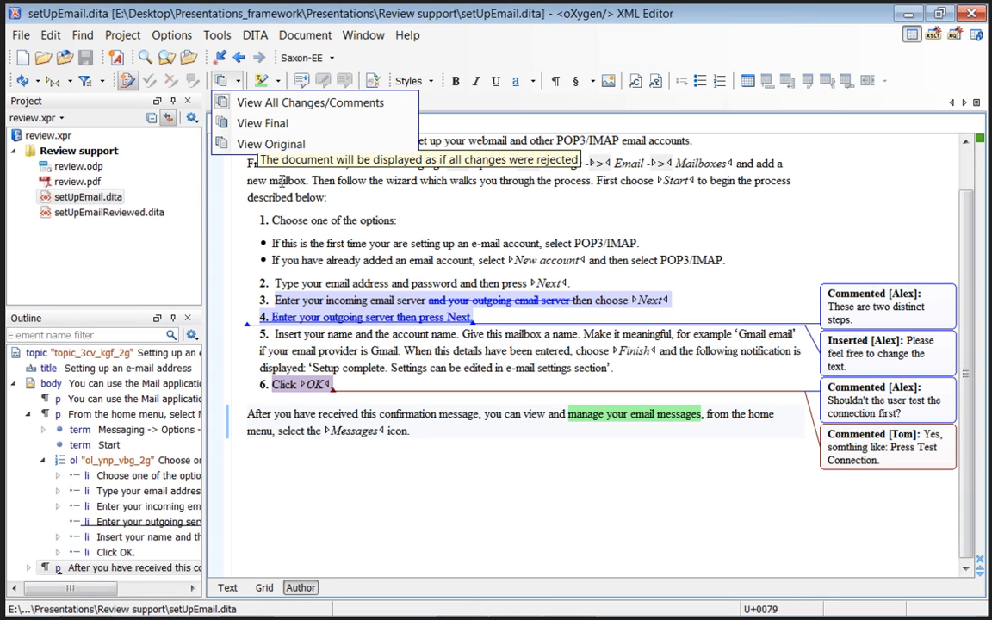
pyautogui.click(295, 127)
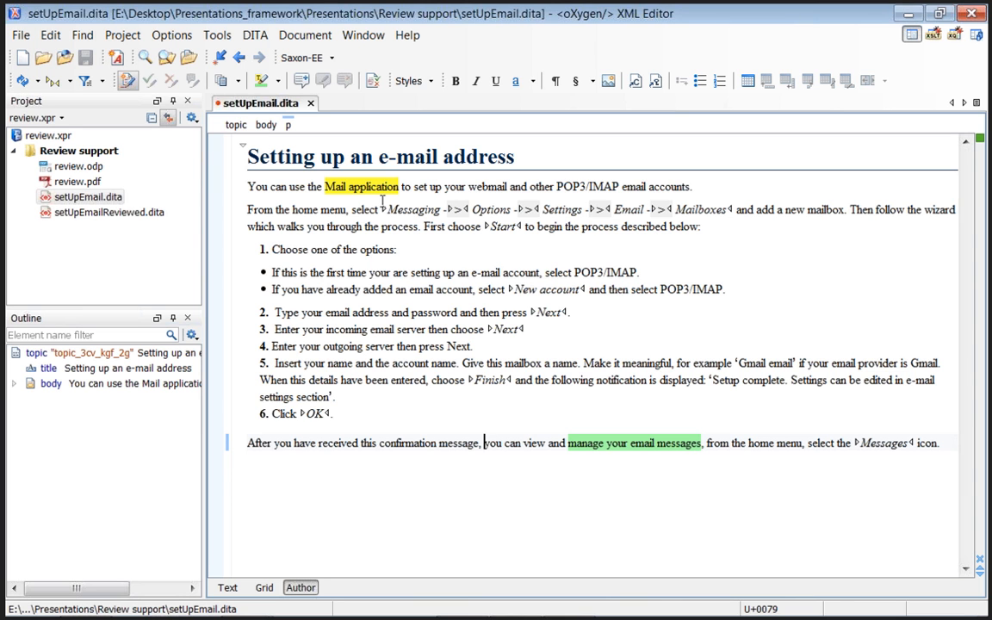
pyautogui.click(232, 80)
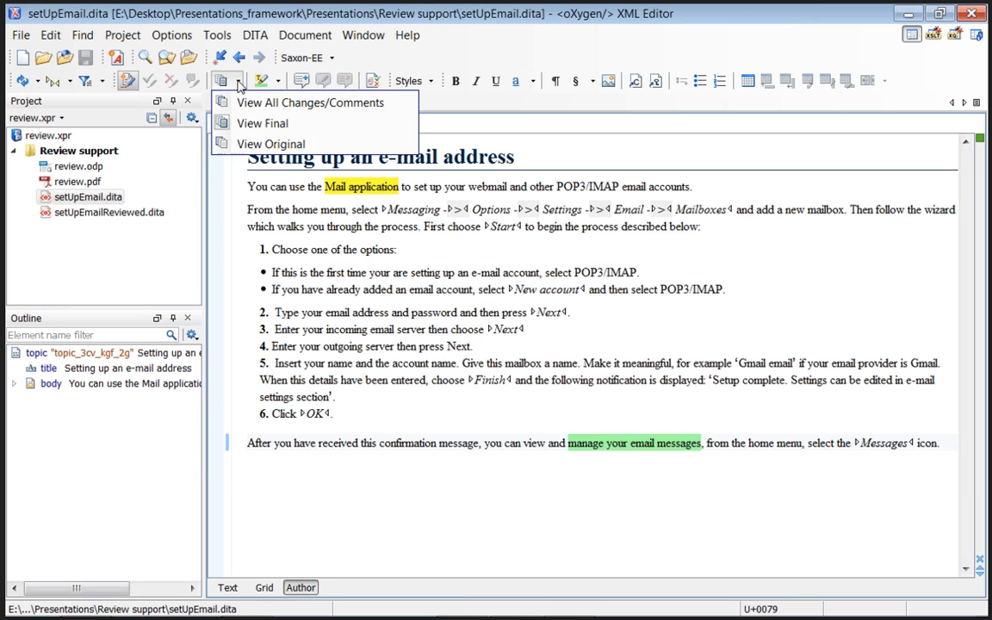
pyautogui.click(258, 144)
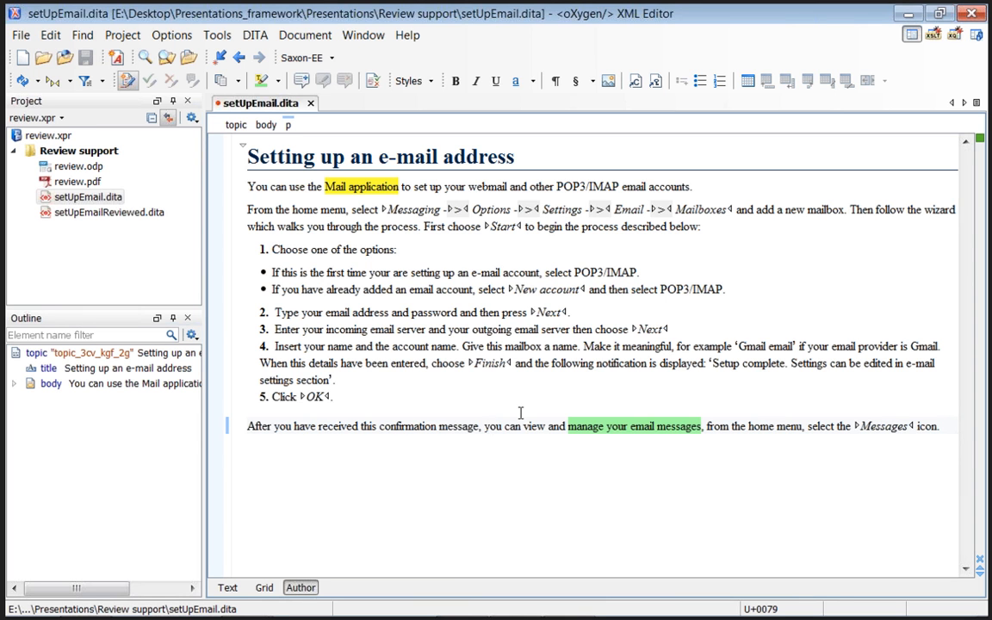
pyautogui.click(237, 82)
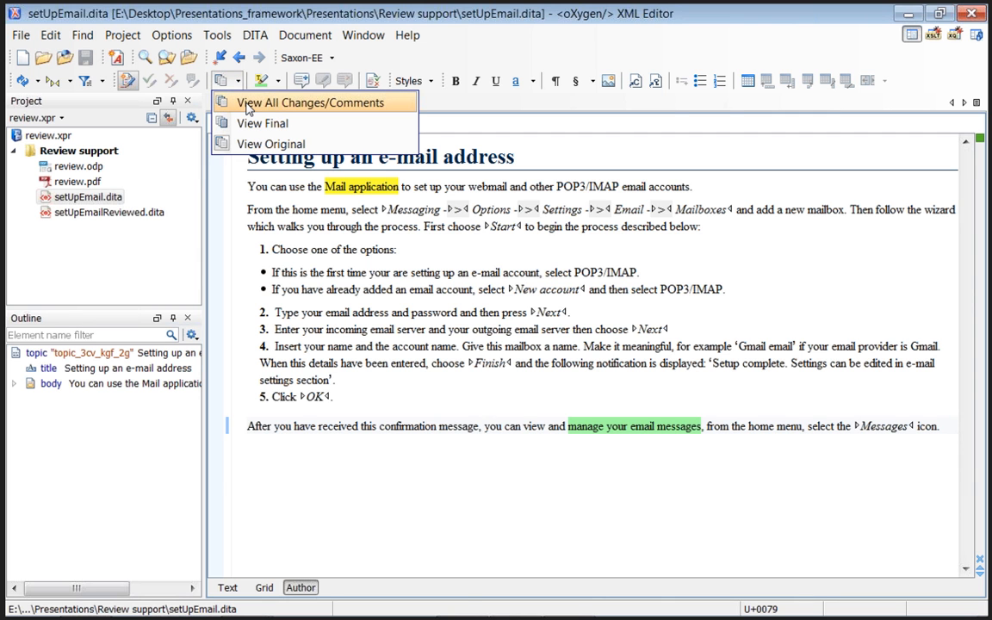
pyautogui.click(248, 104)
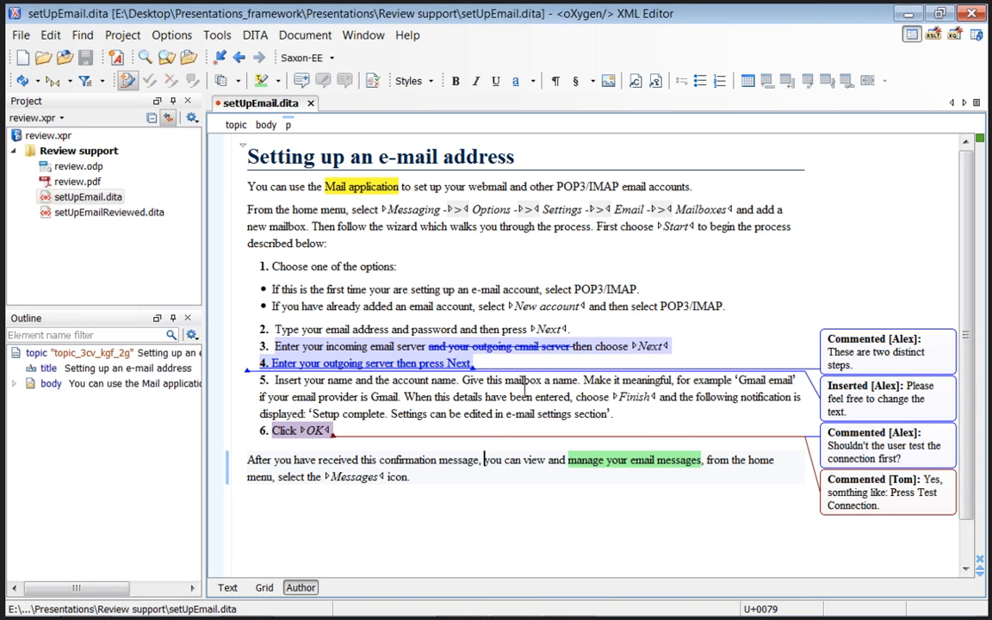
# Examine in the XML source how comments and changes are stored, selecting oxy_comment_start in list item 3, and return to Author mode
pyautogui.click(228, 589)
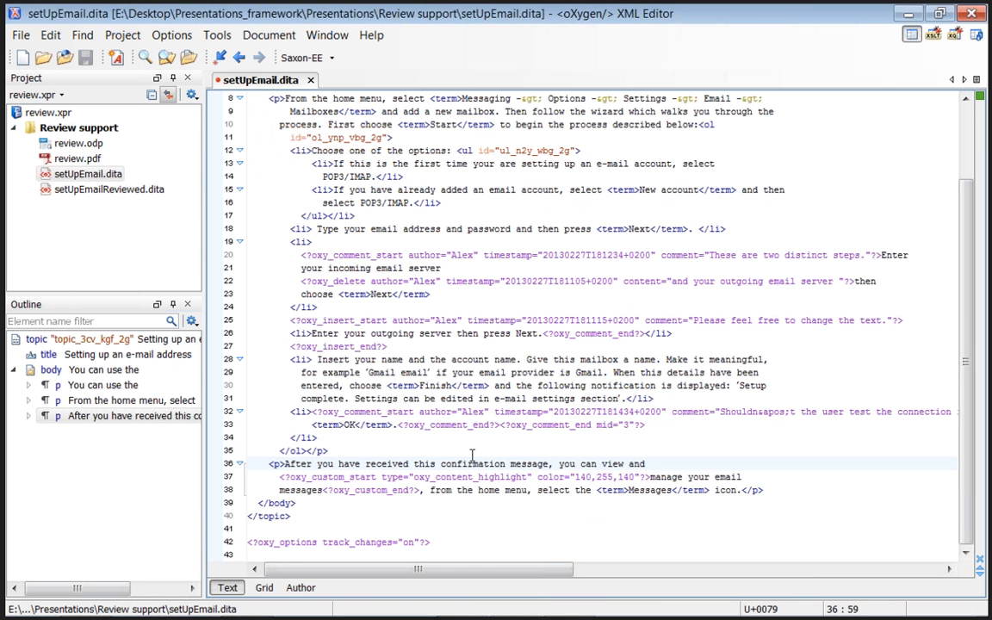
pyautogui.scroll(2, 472, 455)
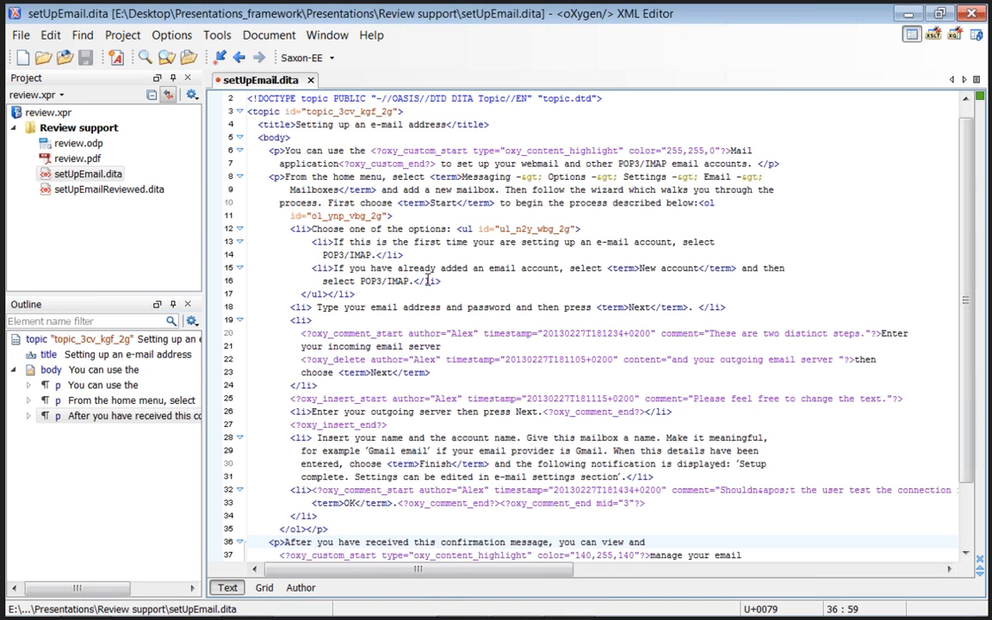
pyautogui.moveTo(302, 336); pyautogui.dragTo(403, 333)
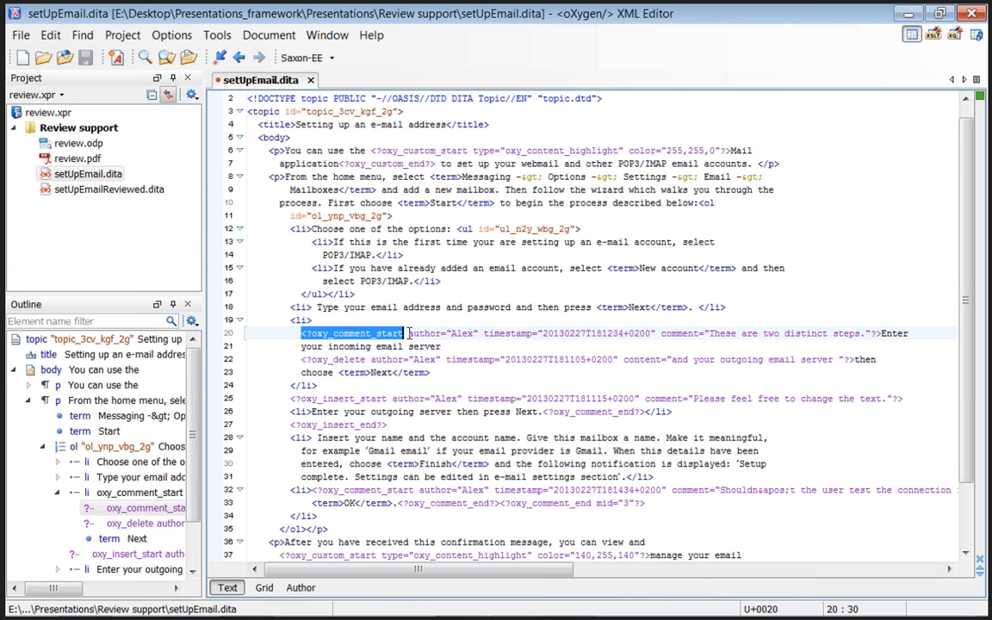
pyautogui.click(306, 590)
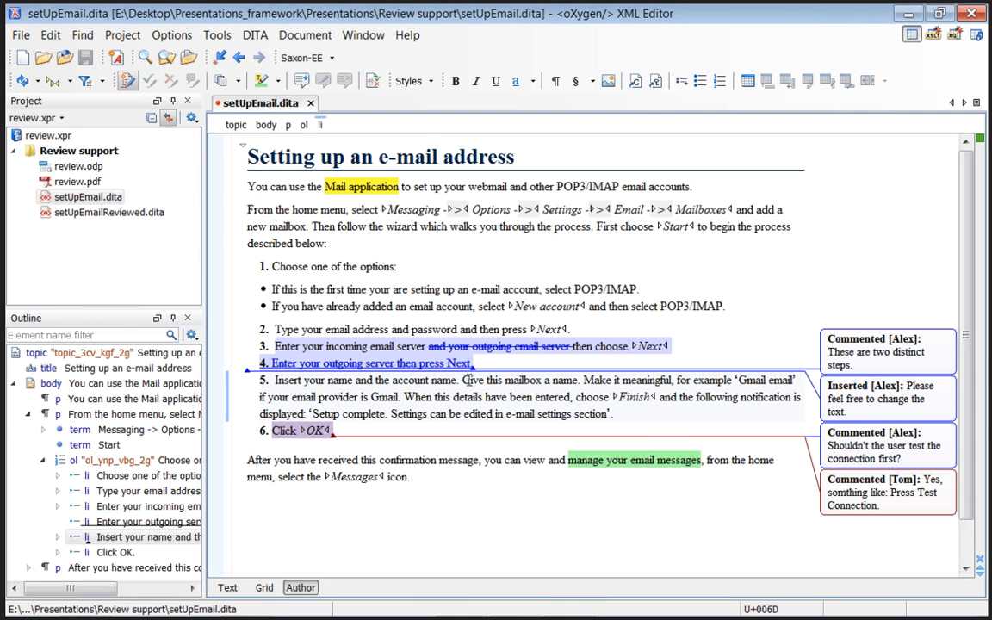
# Accept the tracked deletion of "and your outgoing email server" in list item 3, and undo the acceptance
pyautogui.click(486, 347)
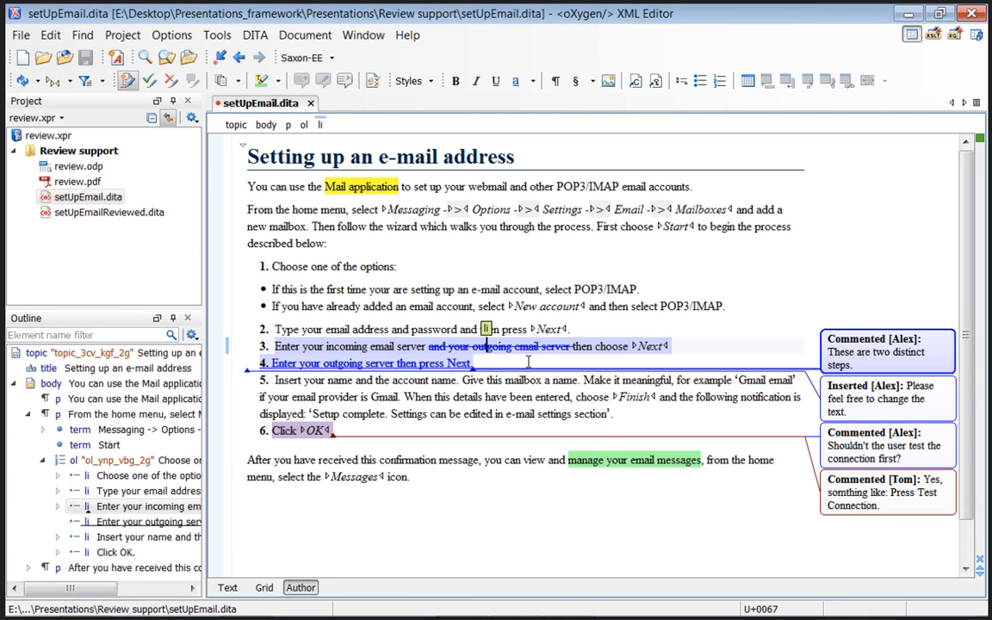
pyautogui.moveTo(528, 362)
pyautogui.moveTo(487, 347)
pyautogui.click(154, 86)
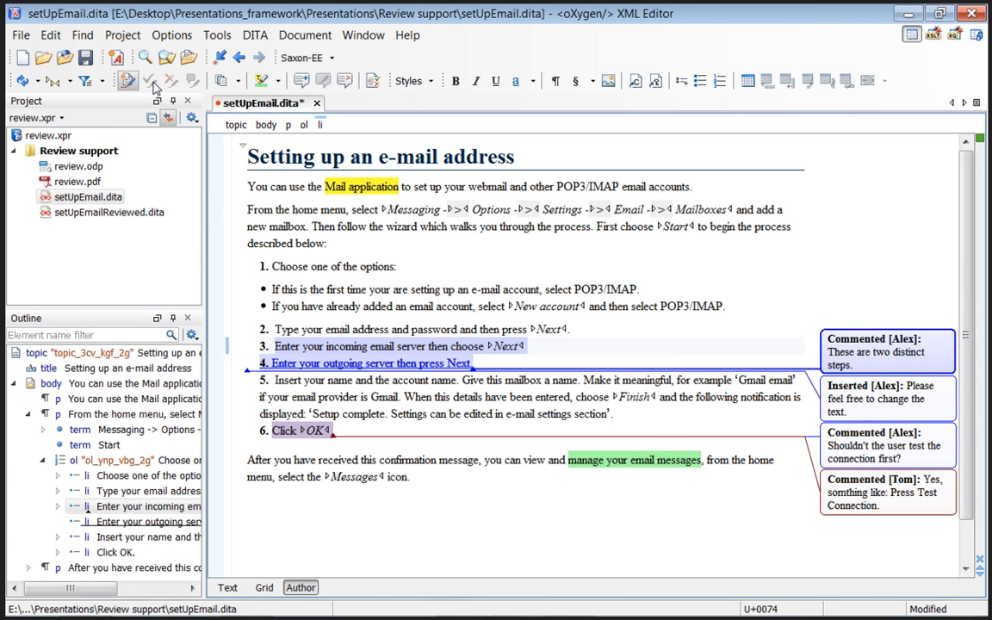
pyautogui.hotkey('ctrl', 'z')
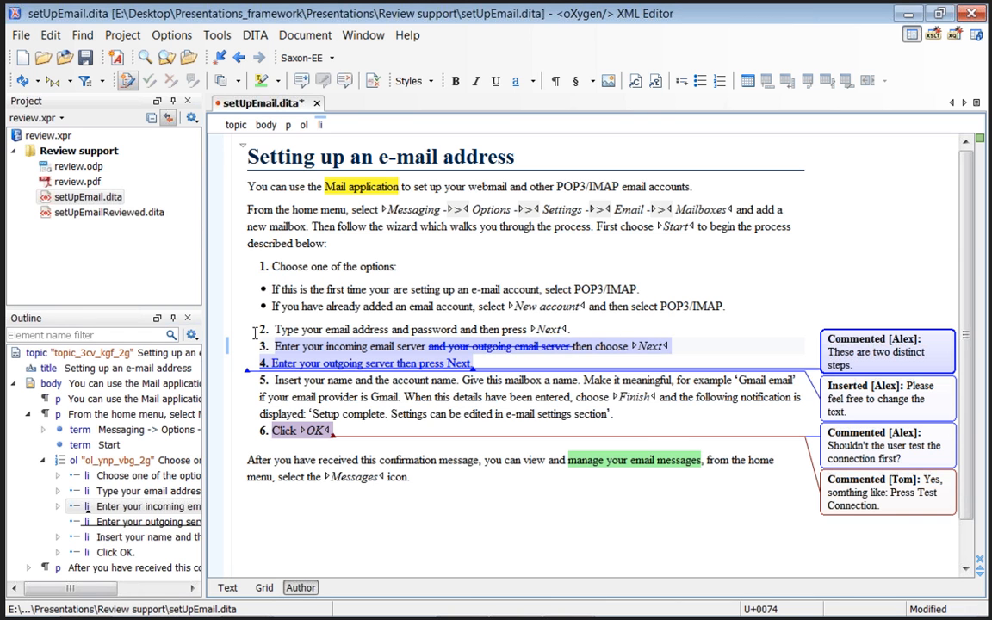
# Accept all tracked changes across a selection from list item 2 into item 5, and undo the acceptance
pyautogui.moveTo(258, 330); pyautogui.dragTo(314, 397)
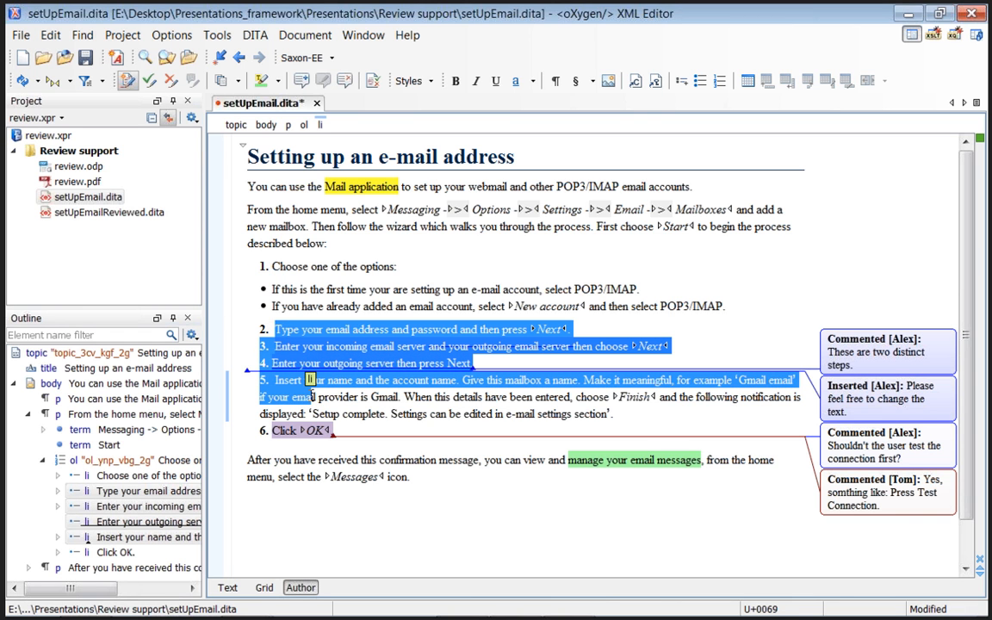
pyautogui.click(154, 90)
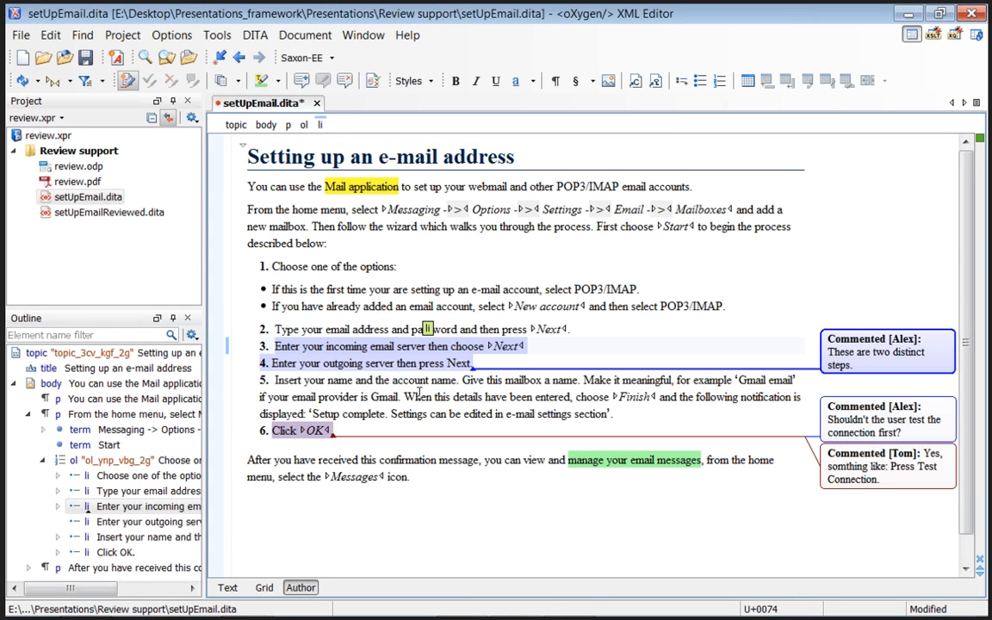
pyautogui.hotkey('ctrl', 'z')
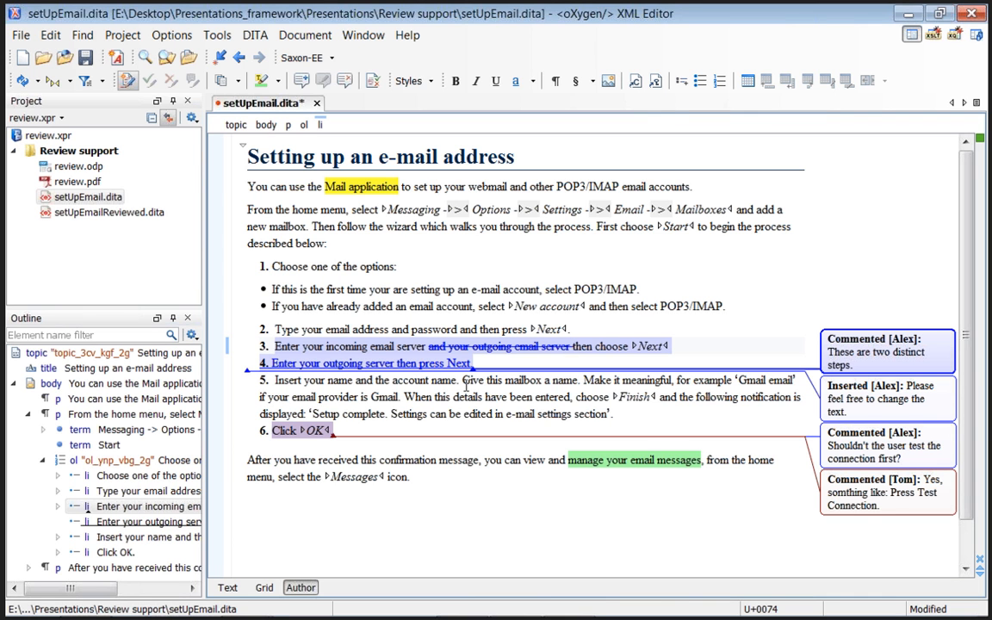
# Remove the "These are two distinct steps." comment from list items 3 and 4, and undo the removal
pyautogui.click(335, 346)
pyautogui.moveTo(342, 346)
pyautogui.click(347, 80)
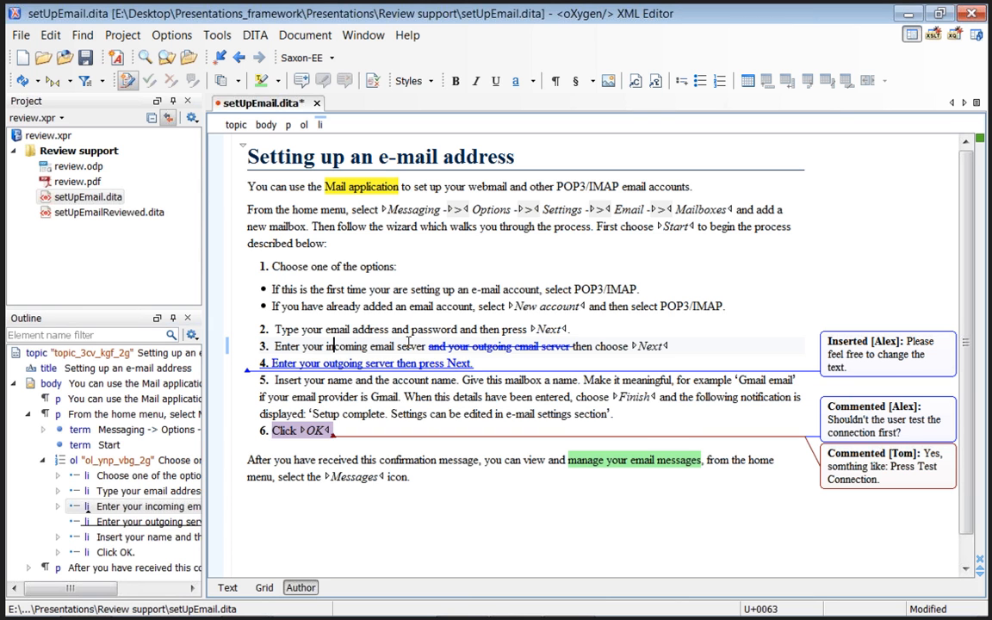
pyautogui.hotkey('ctrl', 'z')
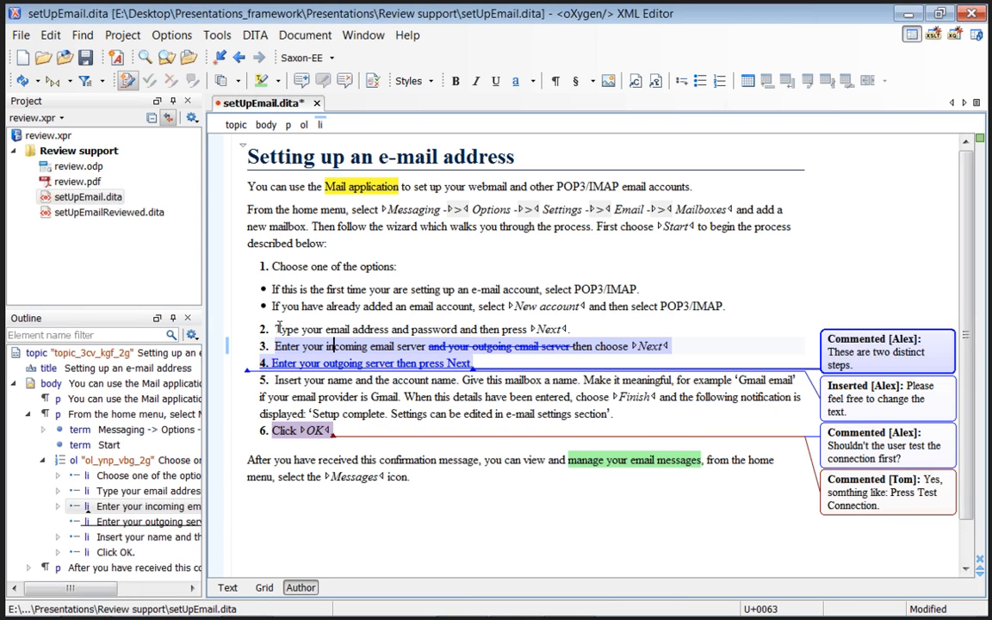
# Remove all comments in a selection running from list item 2 into the closing paragraph
pyautogui.moveTo(274, 329); pyautogui.dragTo(340, 441)
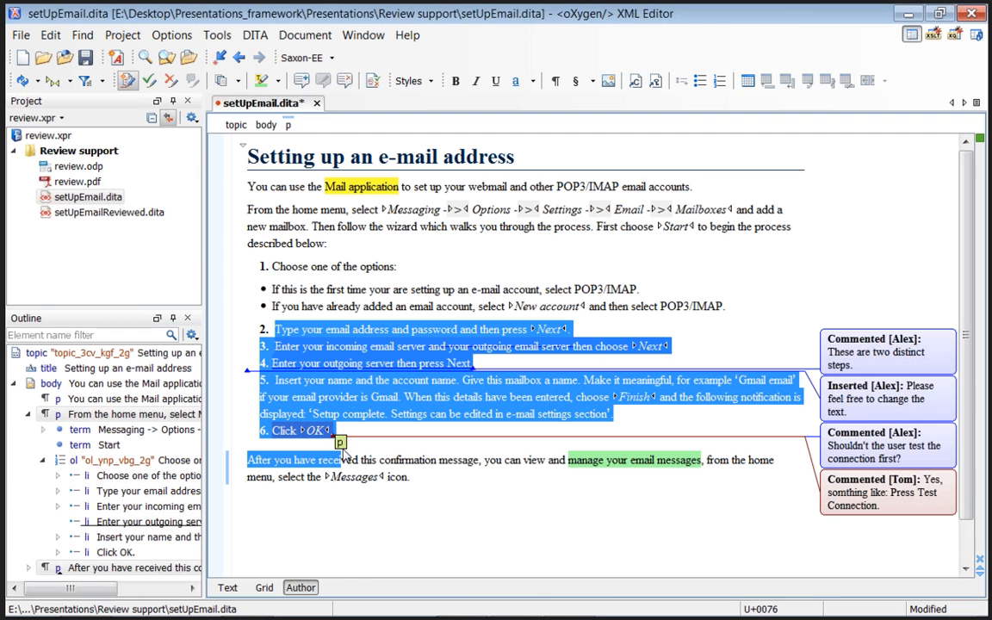
pyautogui.click(345, 81)
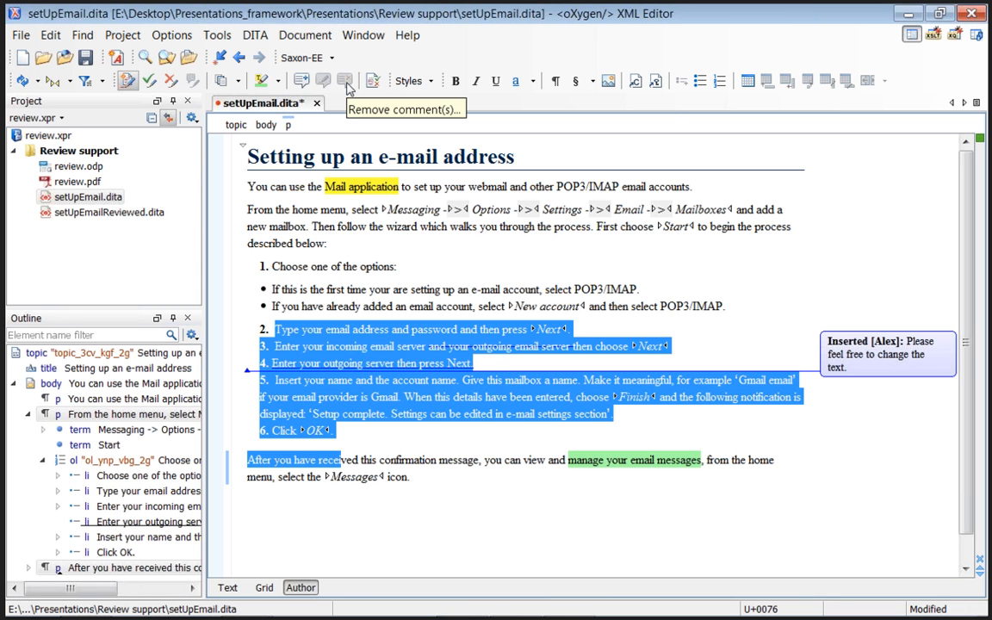
# Undo the removal of the comments in the selection from list item 2 into the closing paragraph
pyautogui.hotkey('ctrl', 'z')
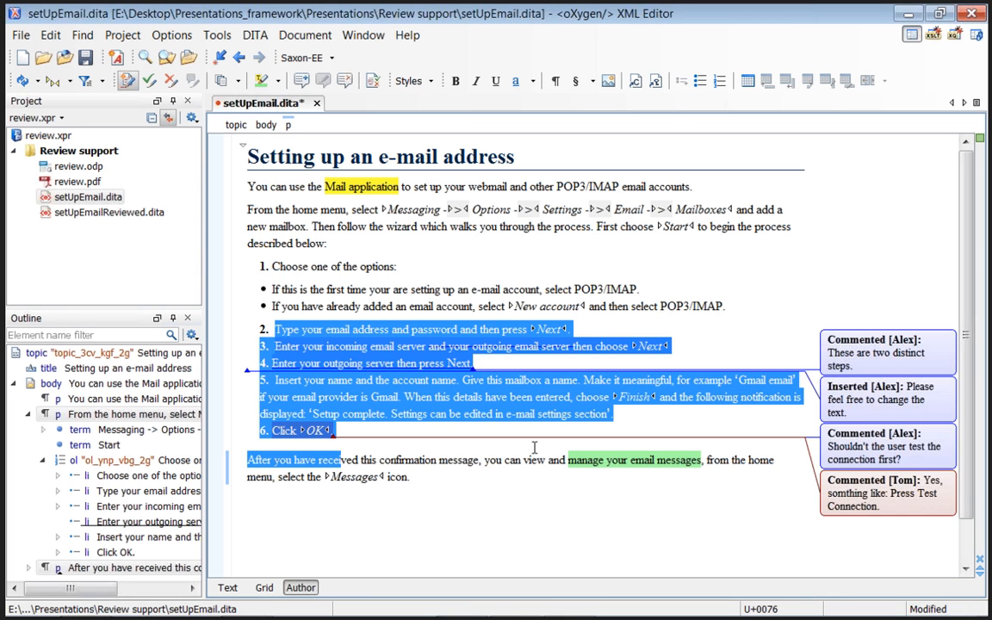
pyautogui.click(525, 460)
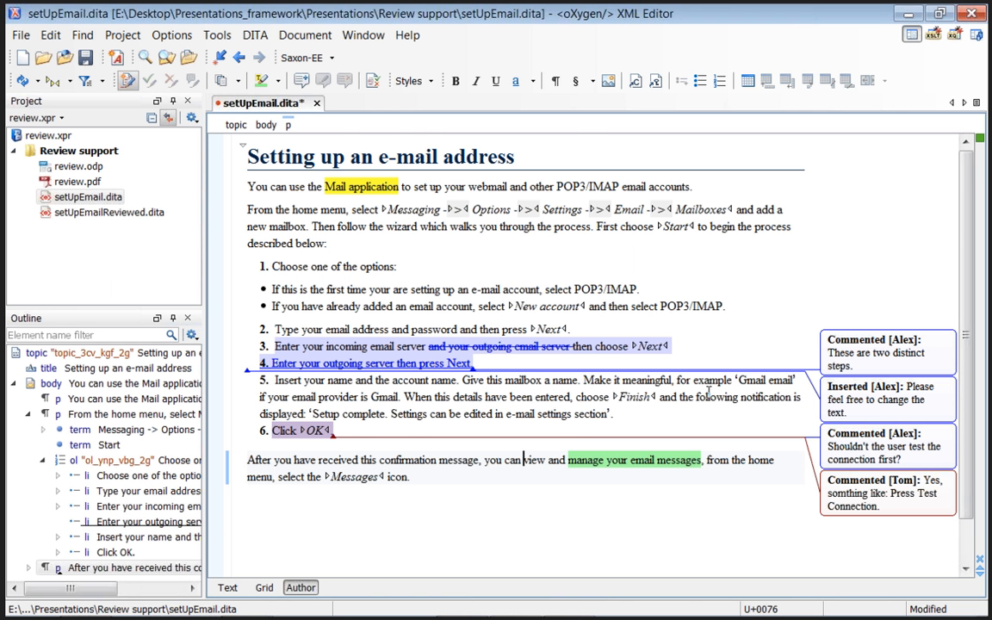
# In the callouts options, enable callouts for tracked deletions and insertions with their deleted and inserted content, and show the review time
pyautogui.scroll(-1, 708, 392)
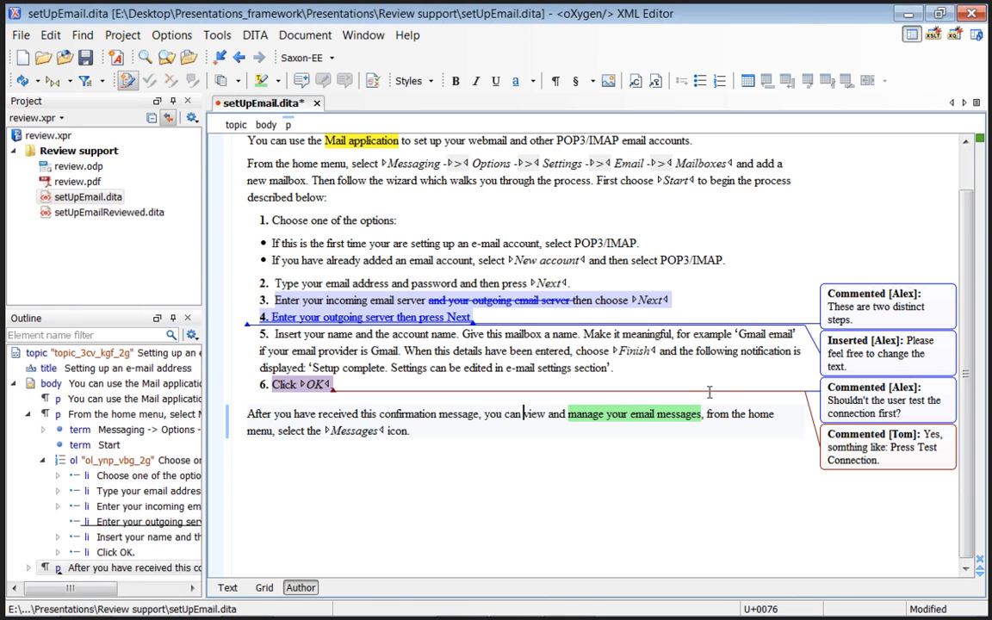
pyautogui.click(847, 308)
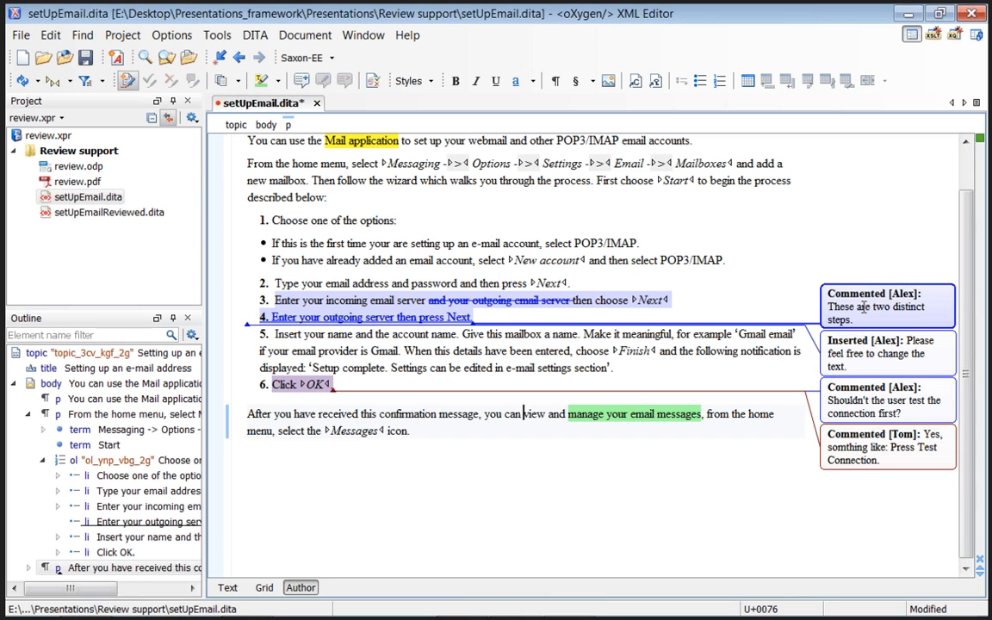
pyautogui.rightClick(867, 312)
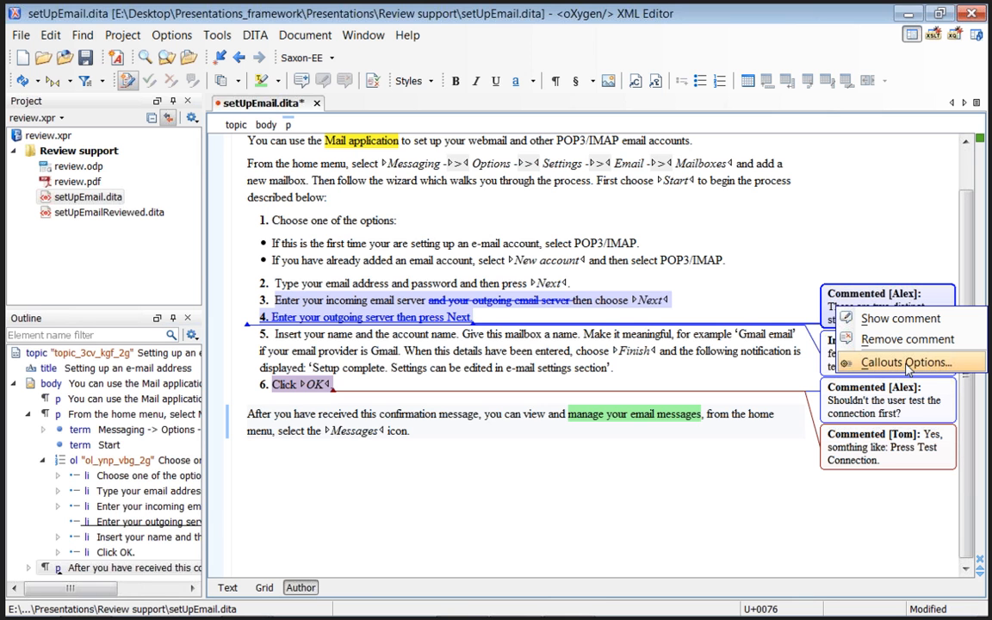
pyautogui.click(907, 362)
pyautogui.click(486, 220)
pyautogui.click(466, 243)
pyautogui.click(454, 268)
pyautogui.click(465, 292)
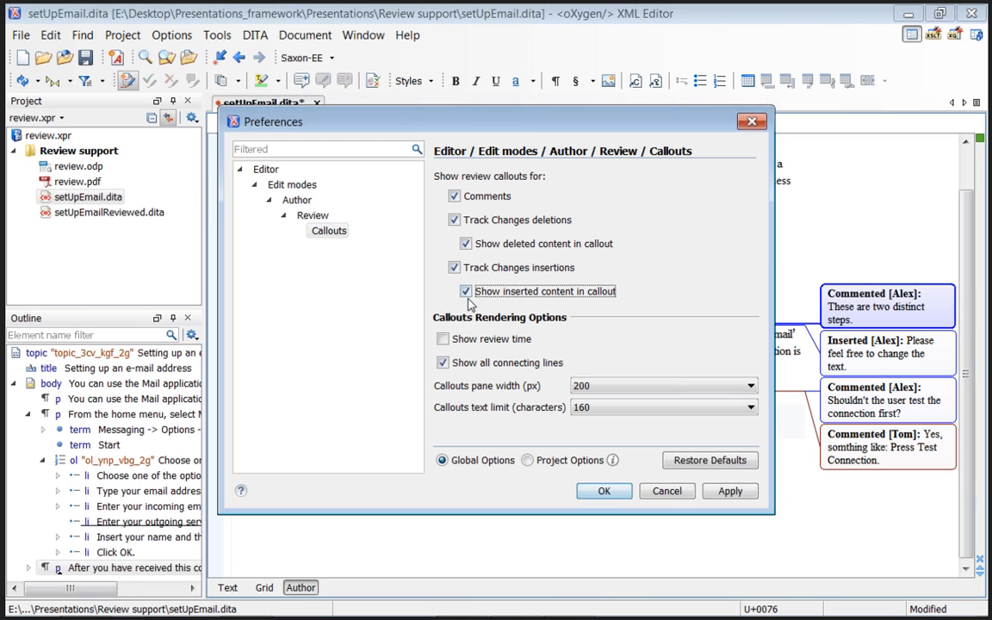
pyautogui.click(443, 340)
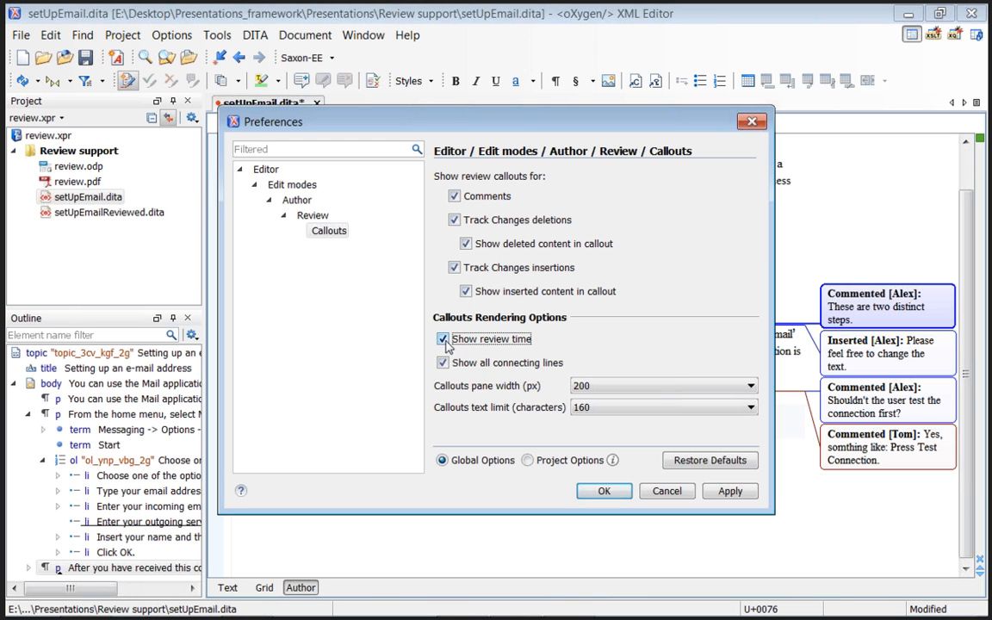
pyautogui.click(614, 495)
# Examine the callouts for the tracked deletion, the "These are two distinct steps." comment and the two comments on list item 6
pyautogui.scroll(-1, 684, 472)
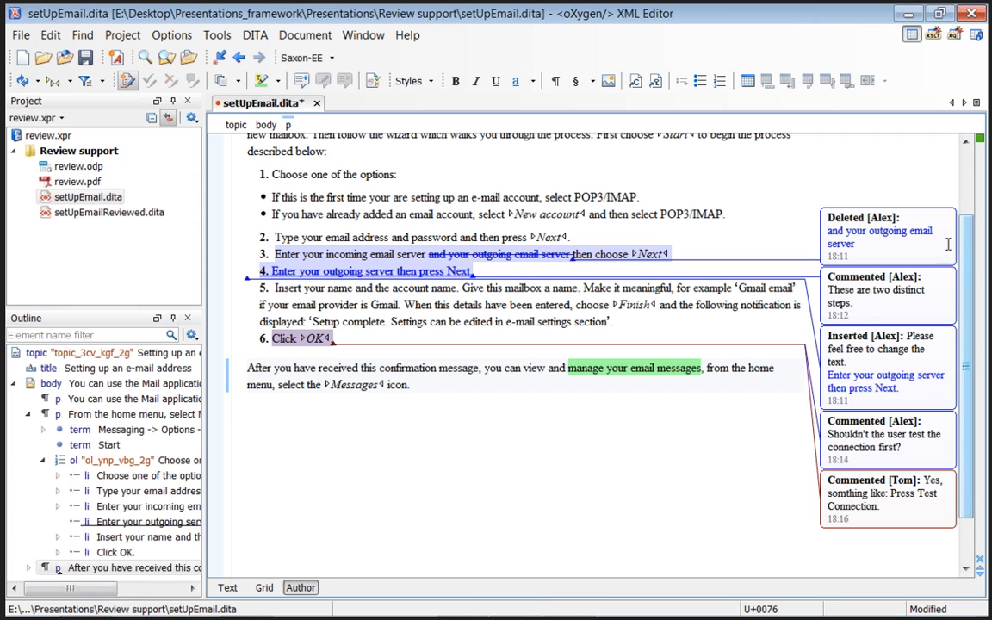
pyautogui.click(873, 242)
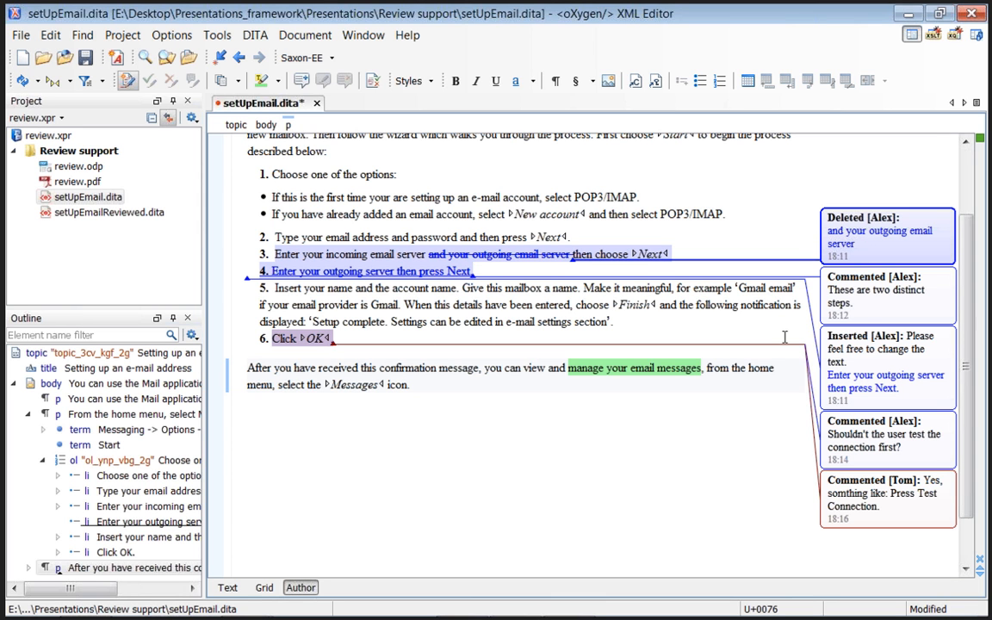
pyautogui.click(902, 290)
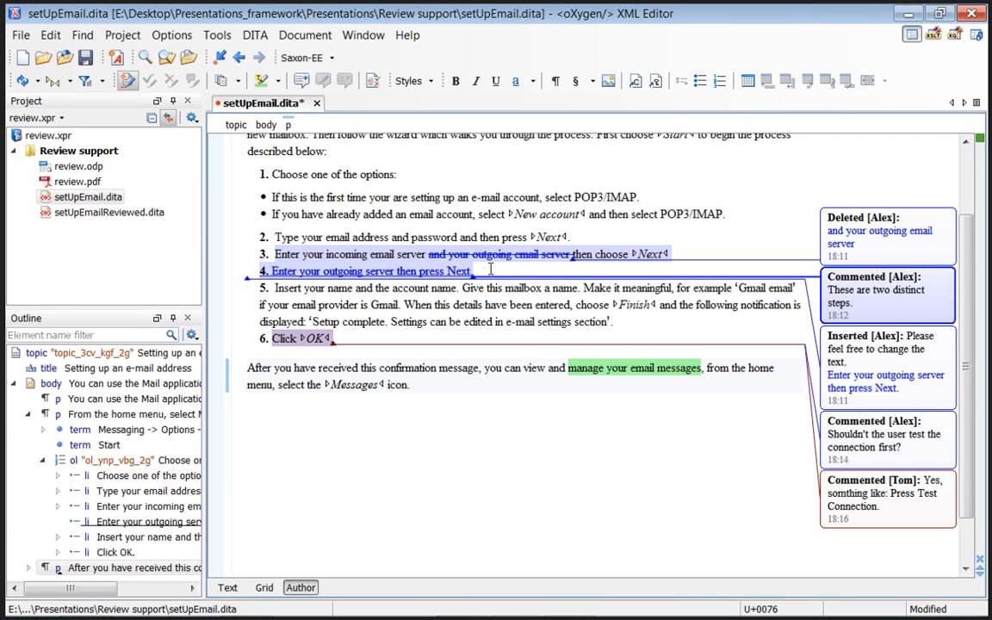
pyautogui.moveTo(491, 270)
pyautogui.click(309, 339)
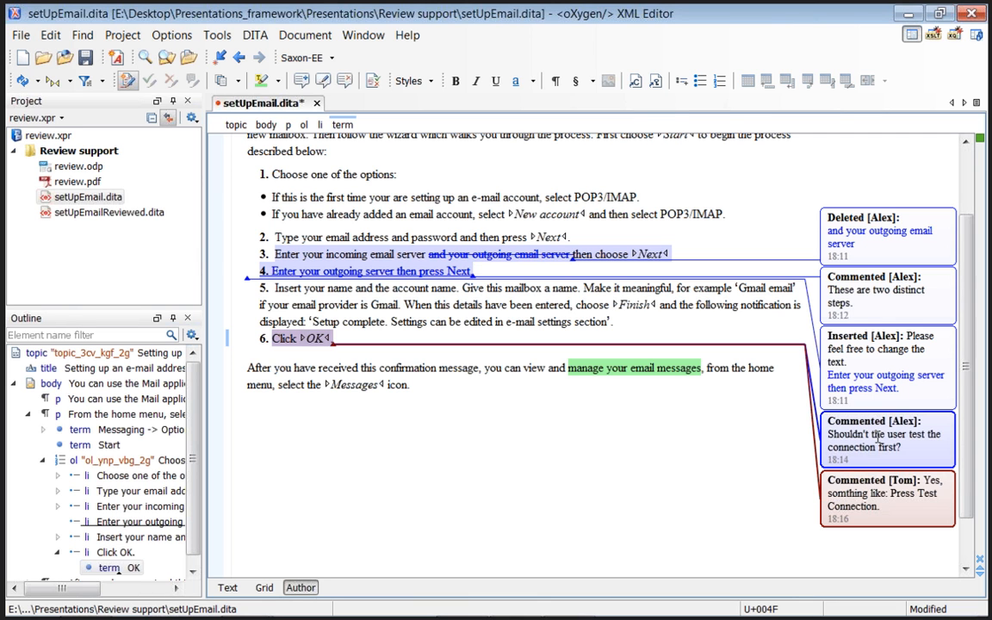
pyautogui.moveTo(877, 437)
pyautogui.moveTo(861, 504)
# Check how the document and its review callouts look in the print preview, and close the preview
pyautogui.click(22, 35)
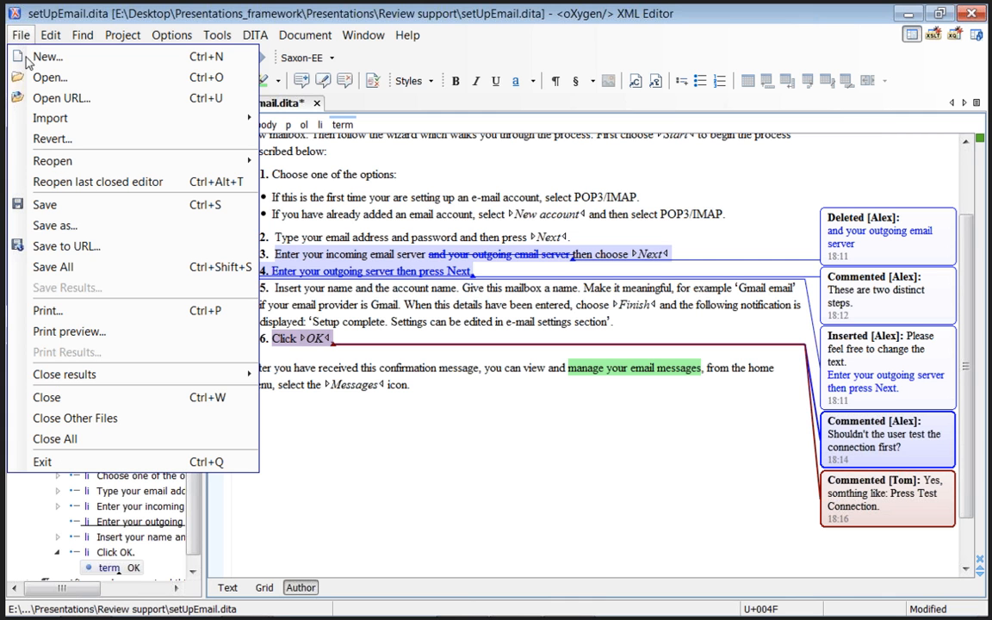
pyautogui.click(85, 328)
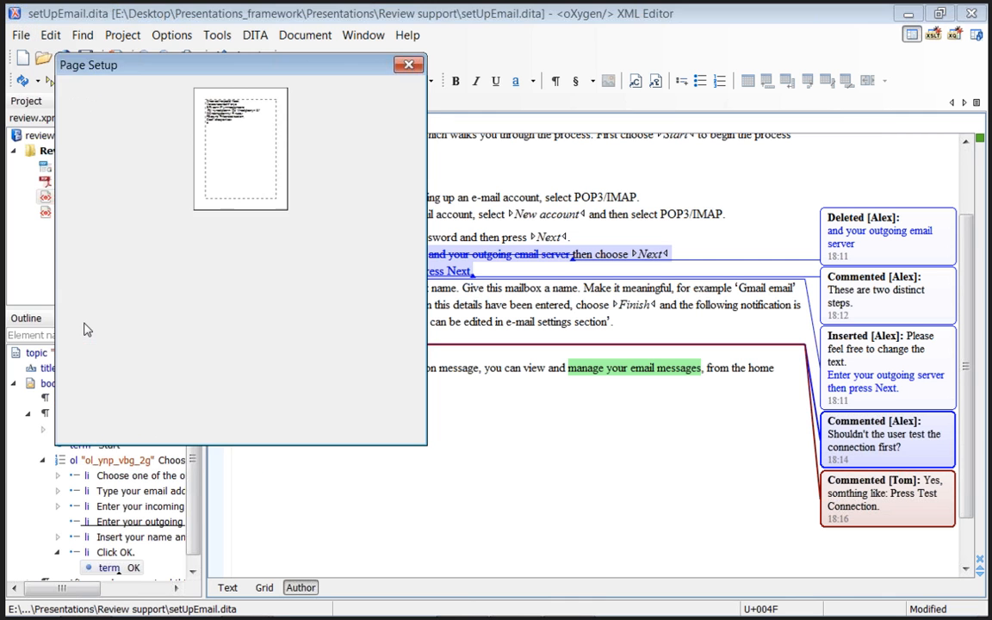
pyautogui.click(287, 421)
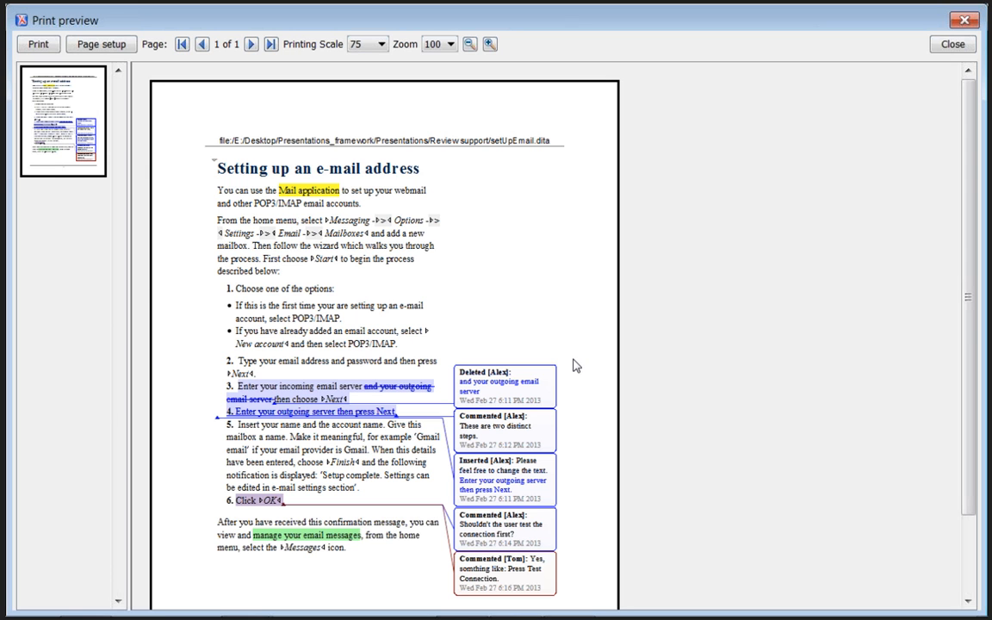
pyautogui.click(953, 45)
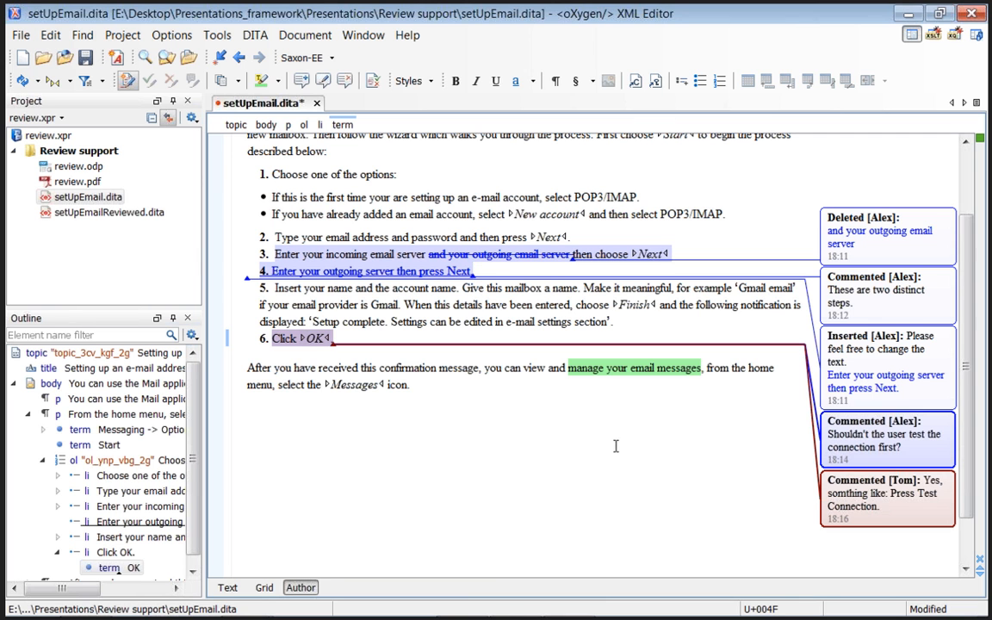
# Accept the tracked deletion of "and your outgoing email server" in list item 3 from its callout
pyautogui.rightClick(896, 239)
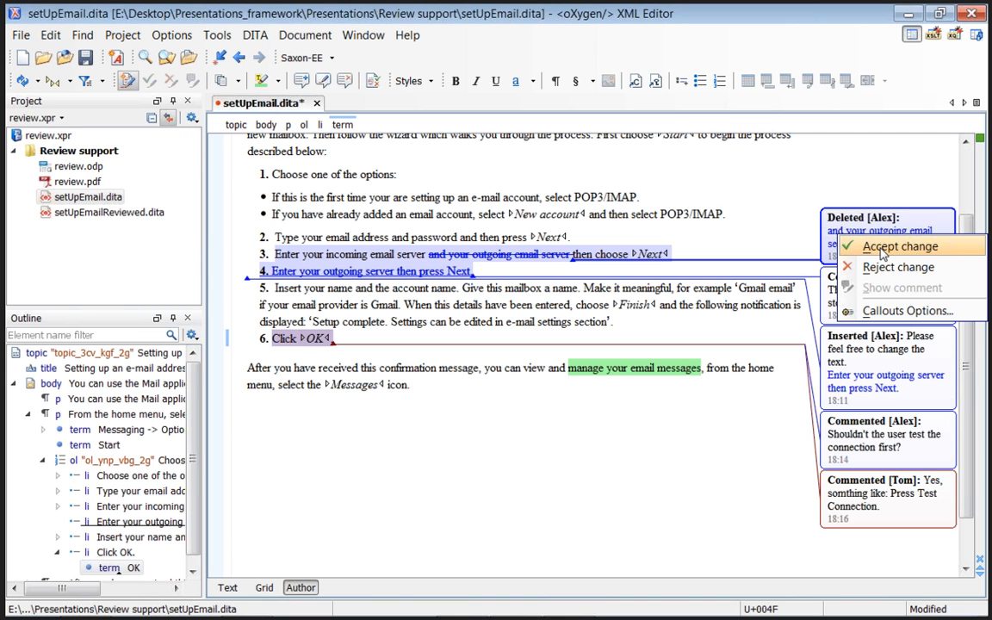
pyautogui.click(881, 248)
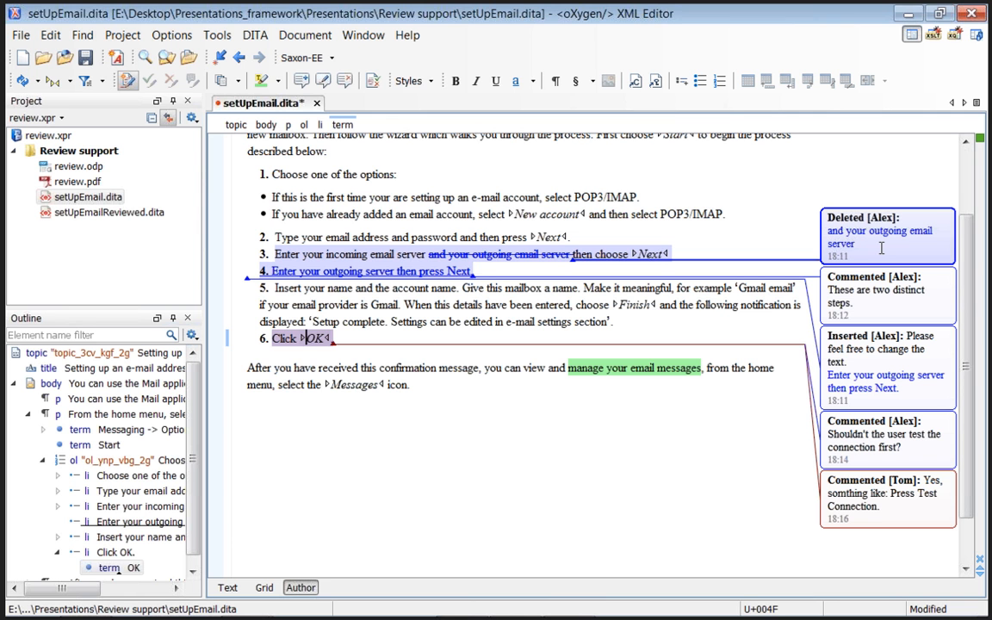
pyautogui.scroll(3, 731, 240)
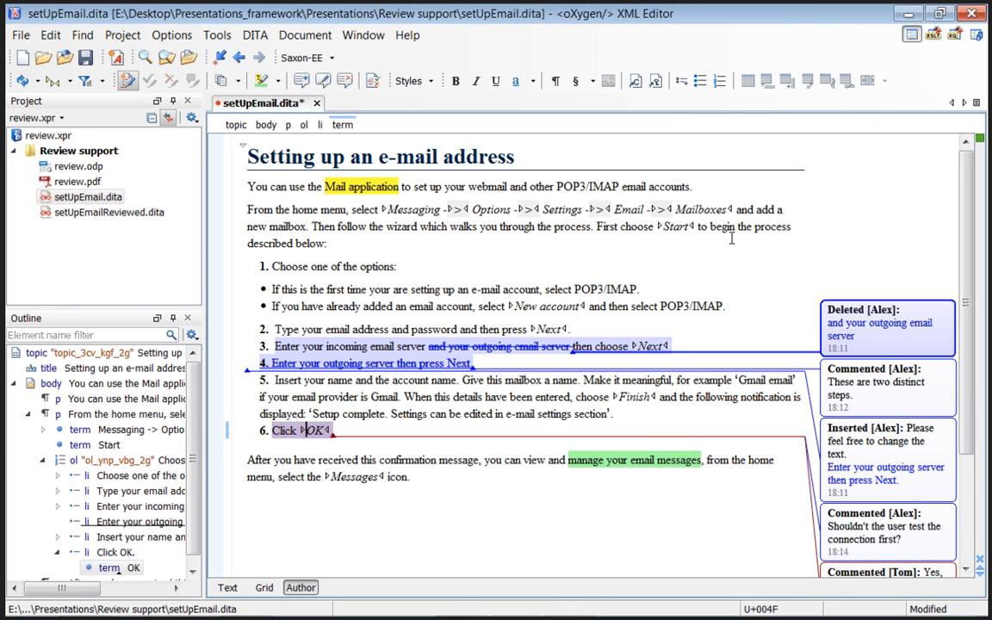
pyautogui.moveTo(274, 346); pyautogui.dragTo(539, 356)
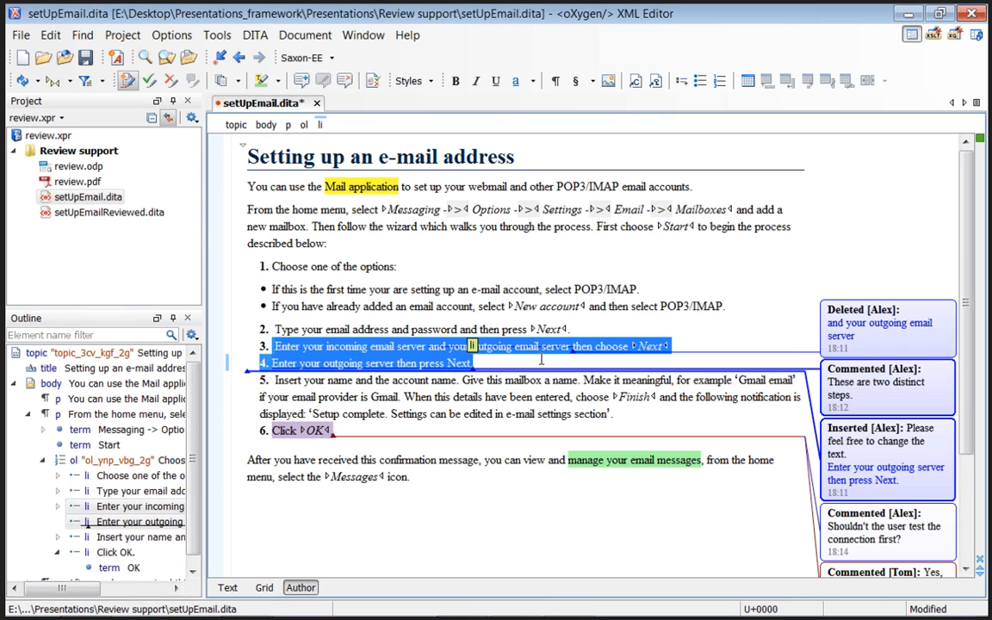
pyautogui.rightClick(876, 338)
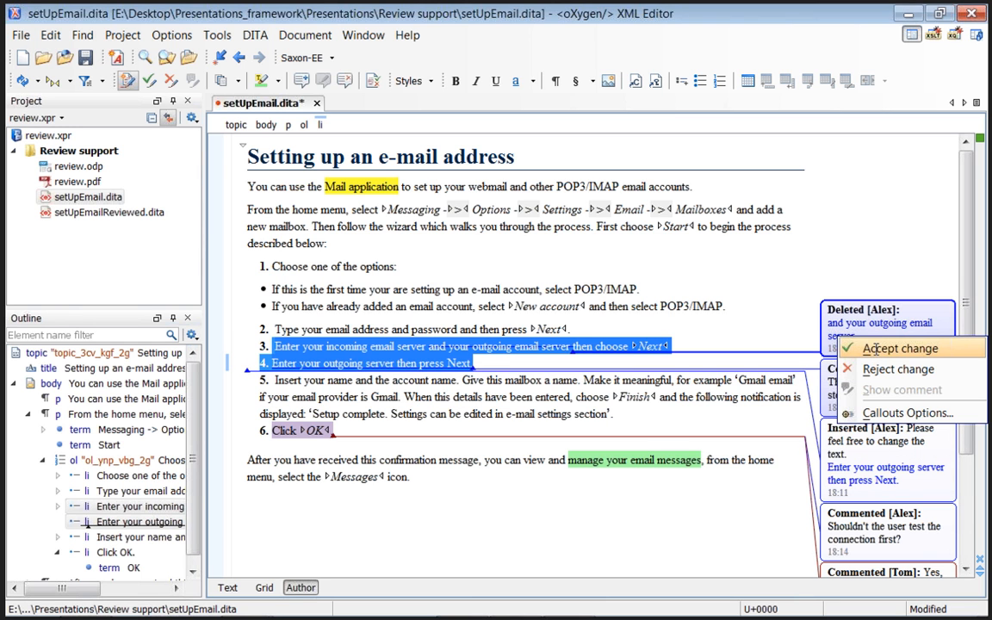
pyautogui.click(877, 349)
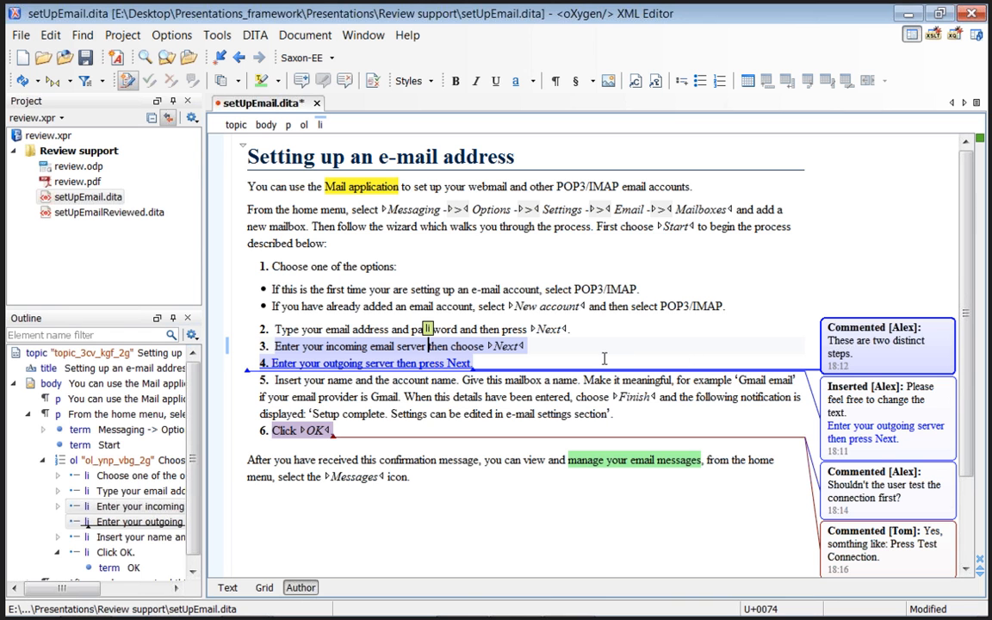
# Accept the tracked insertion of list item 4, "Enter your outgoing server then press Next.", from its callout
pyautogui.click(887, 417)
pyautogui.rightClick(887, 413)
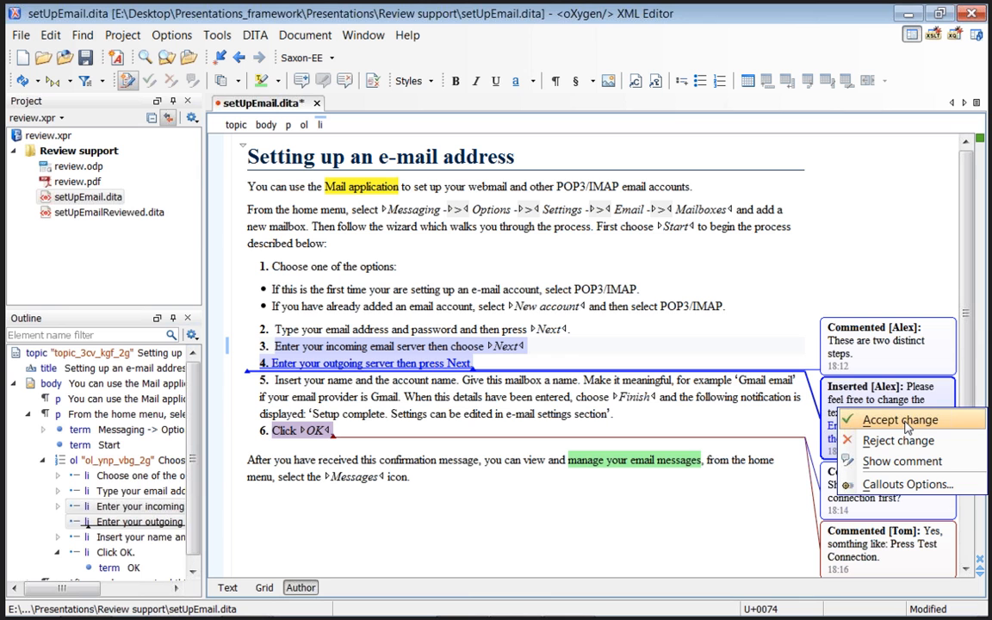
pyautogui.click(902, 421)
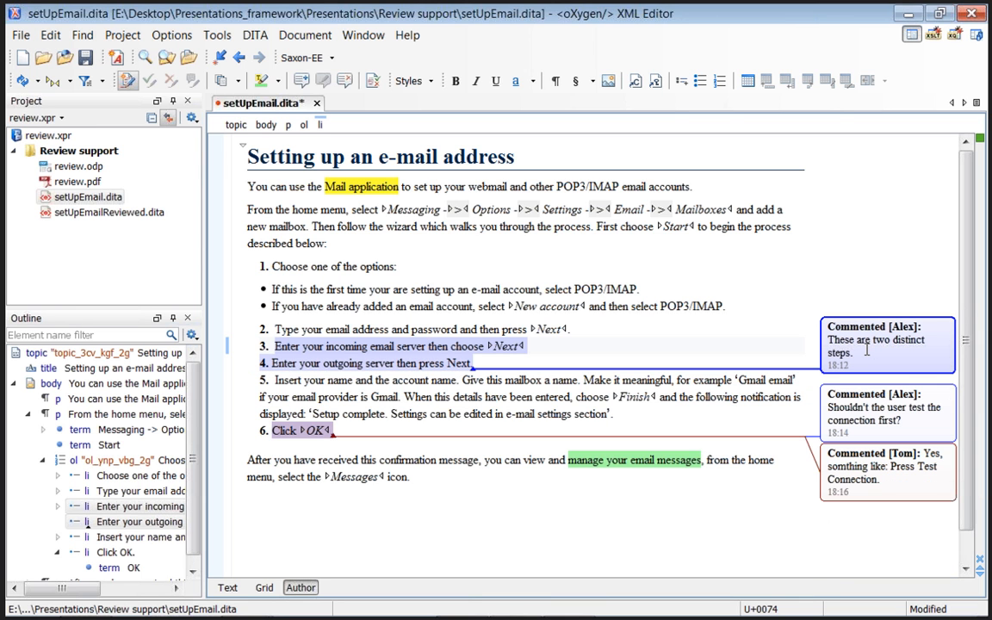
# Remove the "These are two distinct steps." comment from list items 3 and 4 through its callout
pyautogui.moveTo(866, 349)
pyautogui.rightClick(868, 353)
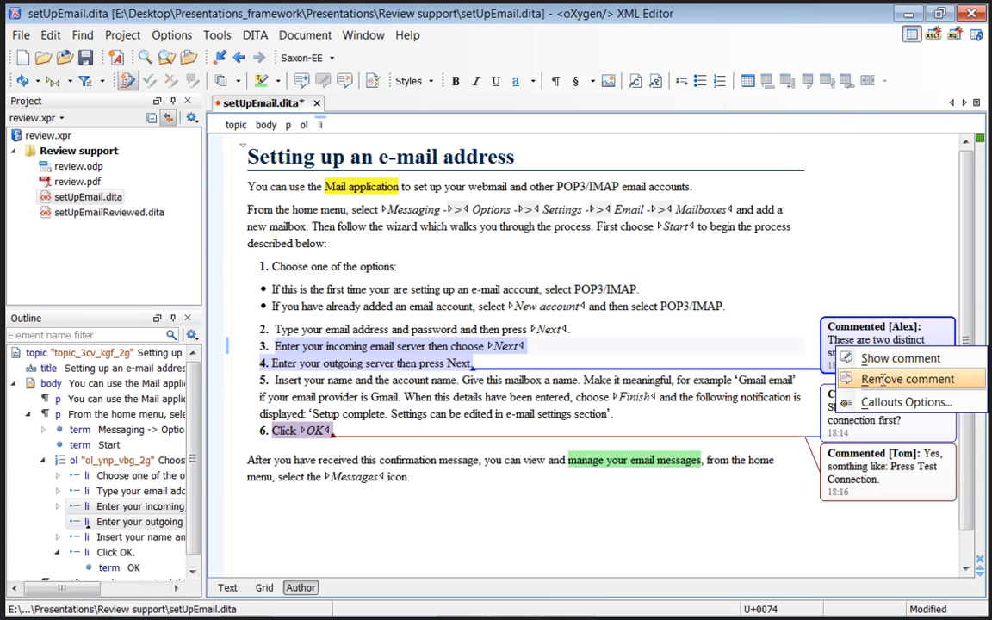
pyautogui.click(882, 379)
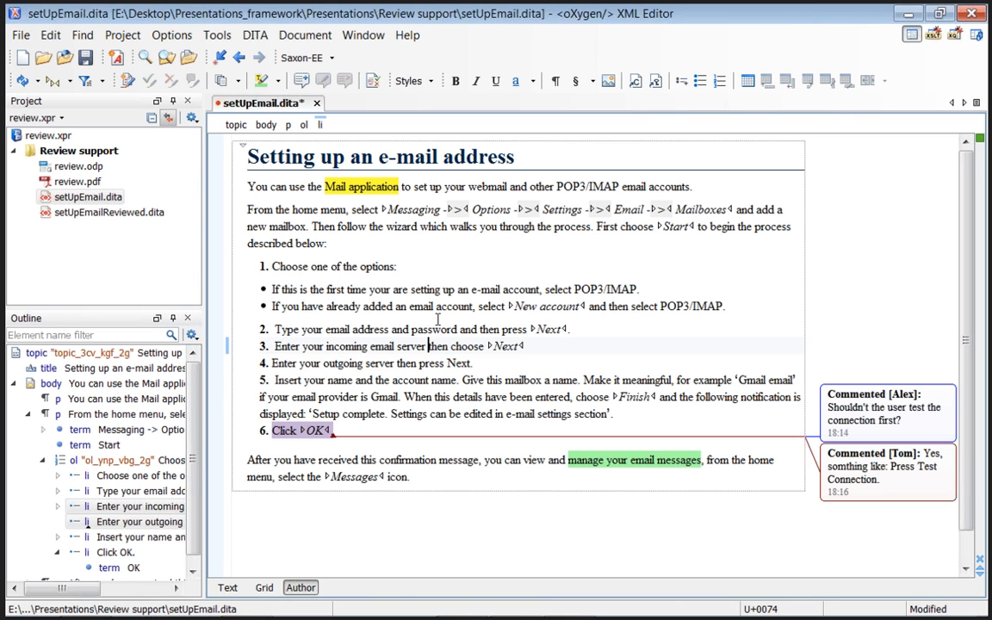
# Split the list at the end of item 5 to add a new empty list item before "Click OK"
pyautogui.click(631, 411)
pyautogui.write('.')
pyautogui.press('Return')
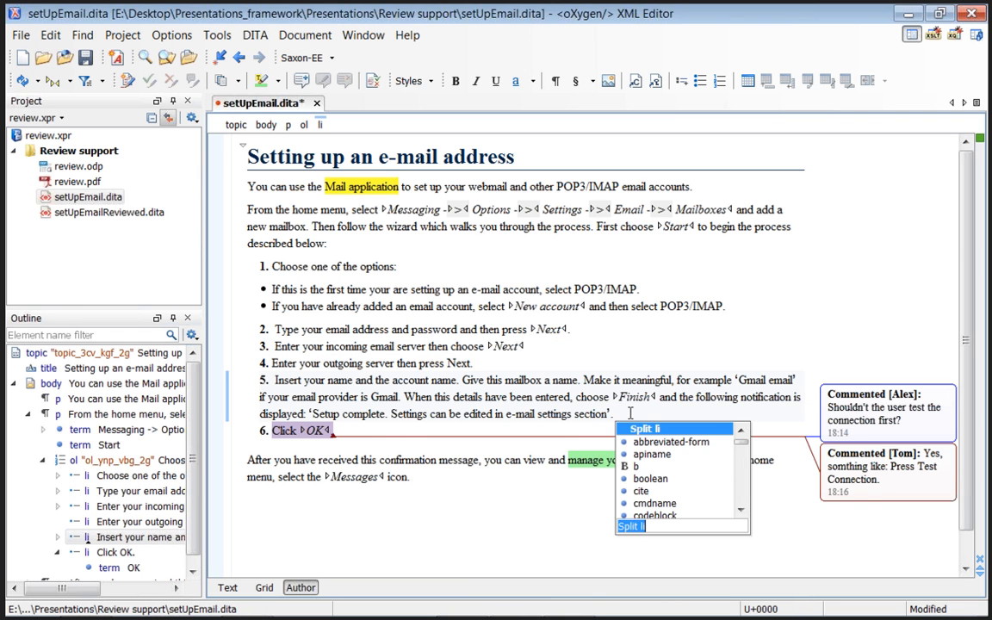
pyautogui.press('Return')
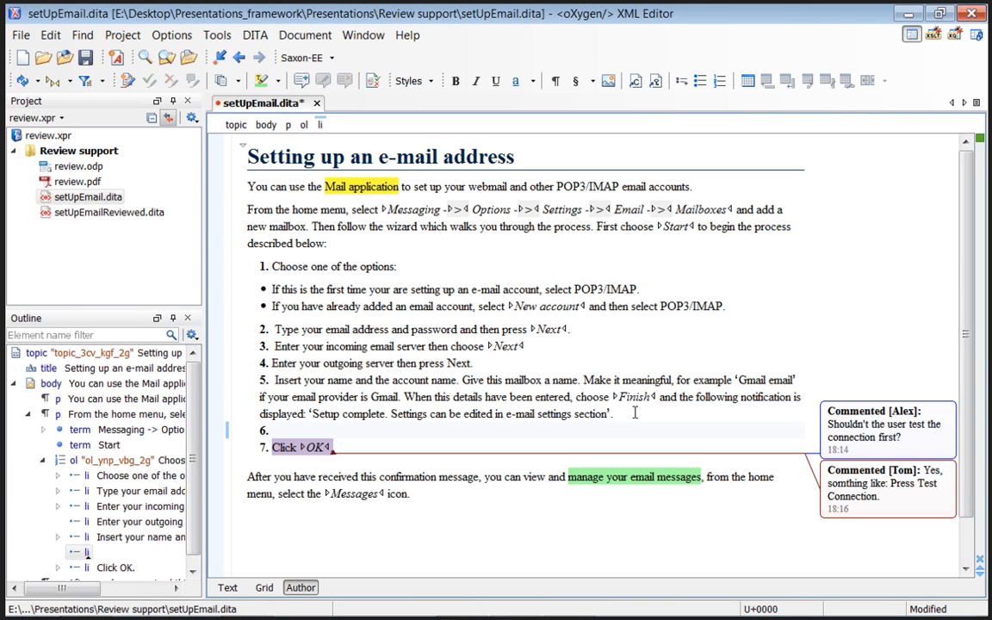
# Copy "Press Test Connection." from the reviewer's reply comment and paste it into the empty list item 6
pyautogui.rightClick(873, 484)
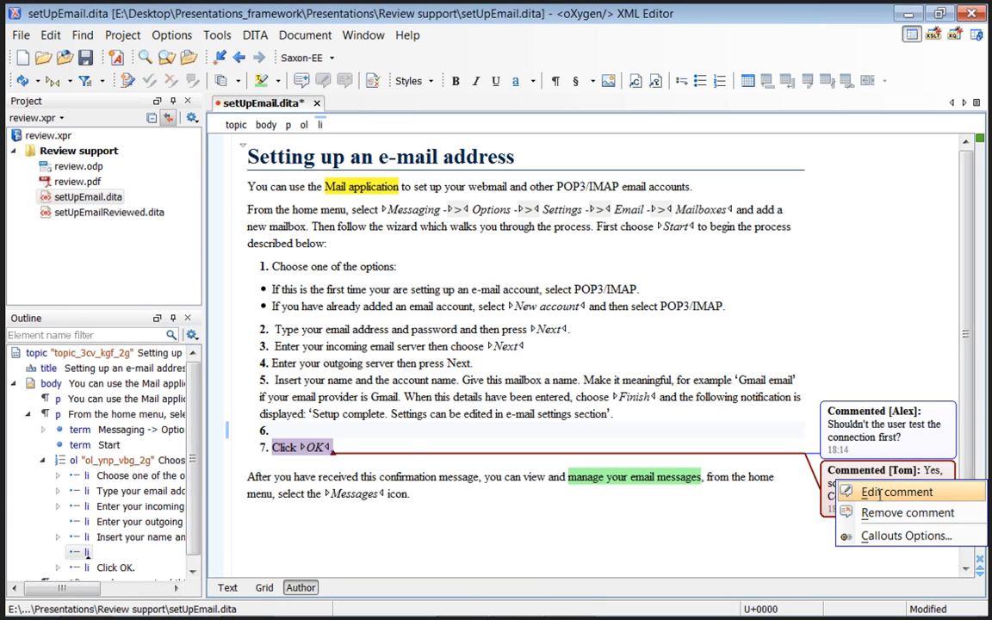
pyautogui.click(880, 491)
pyautogui.moveTo(431, 276); pyautogui.dragTo(532, 278)
pyautogui.hotkey('ctrl', 'c')
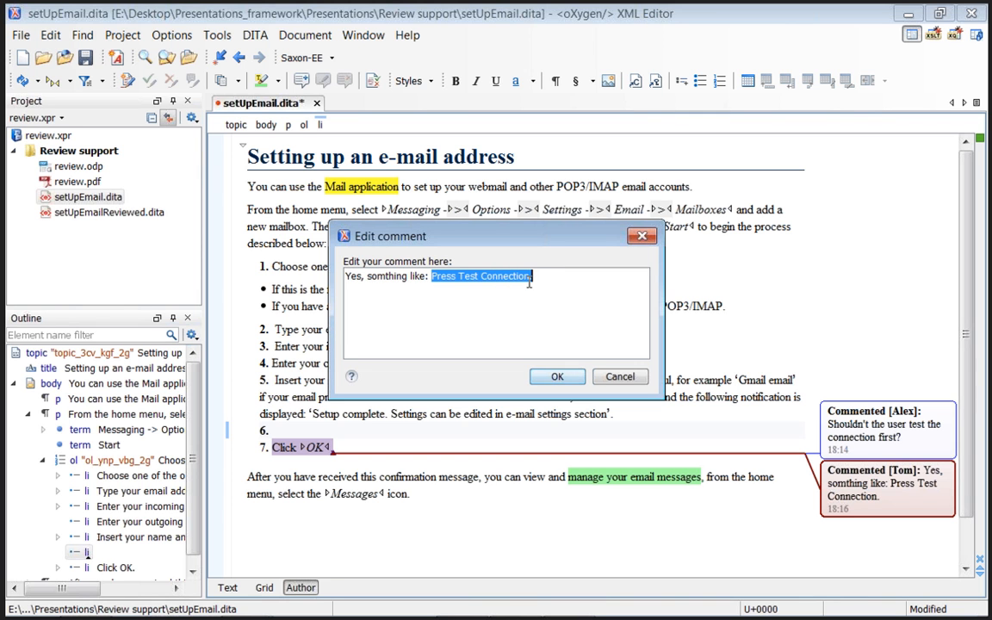
pyautogui.click(622, 379)
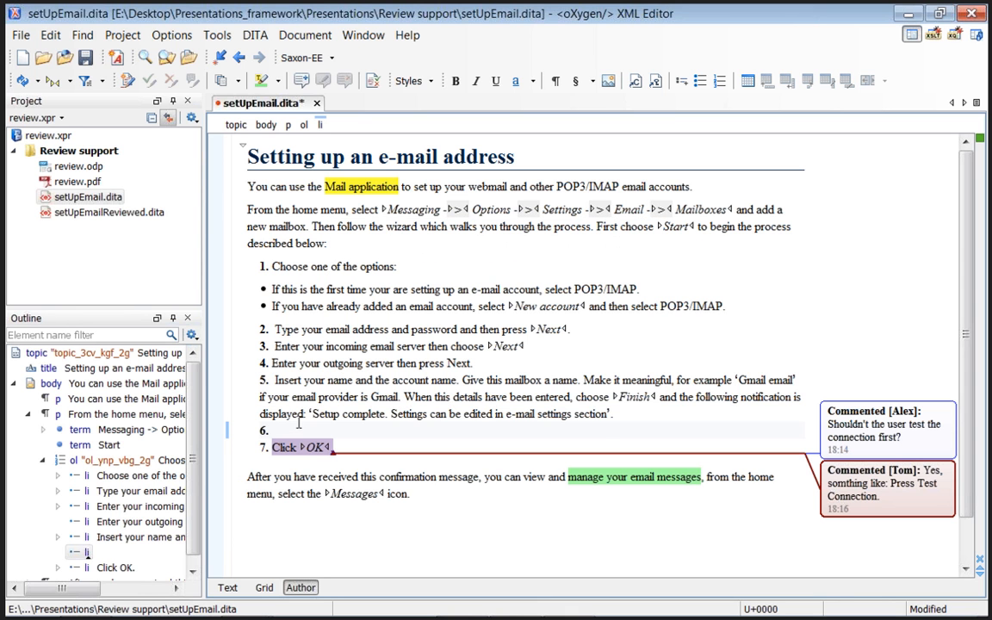
pyautogui.hotkey('ctrl', 'v')
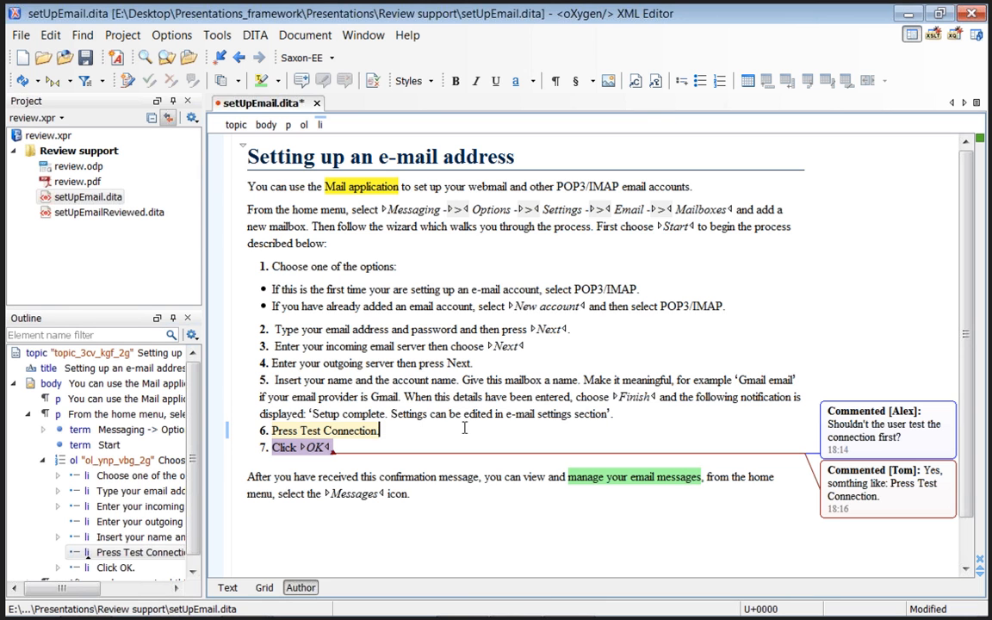
# Remove the "Shouldn't the user test the connection first?" comment and its reply comment from the "Click OK" list item
pyautogui.rightClick(837, 442)
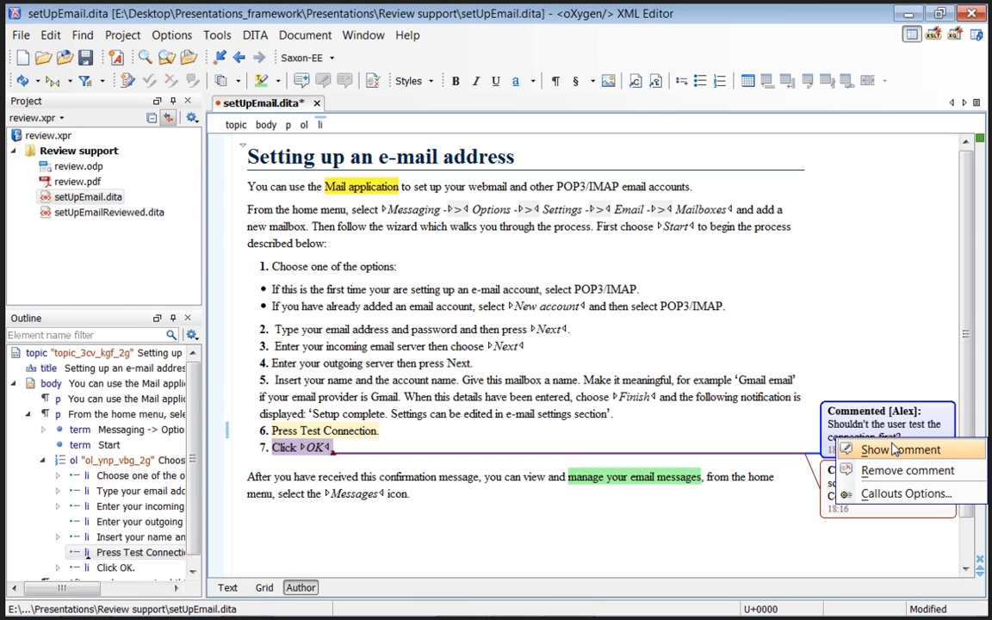
pyautogui.click(906, 472)
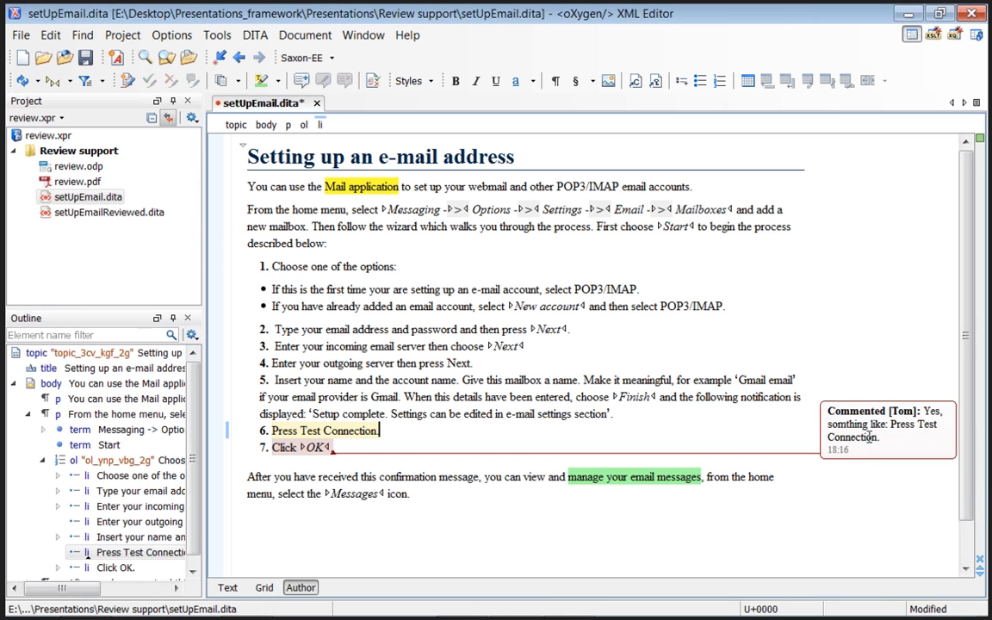
pyautogui.rightClick(838, 434)
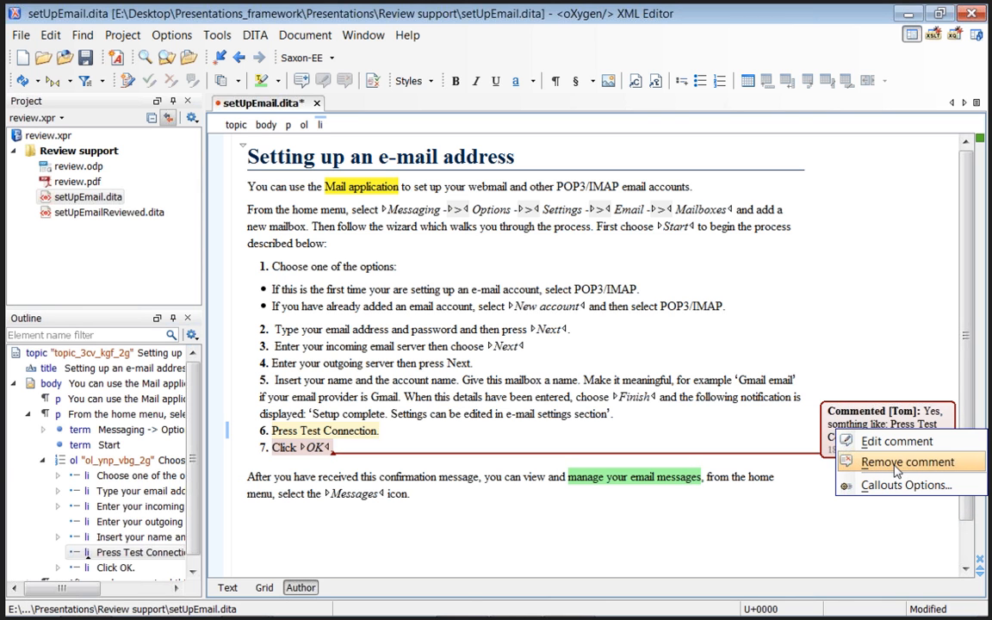
pyautogui.click(869, 461)
pyautogui.click(387, 431)
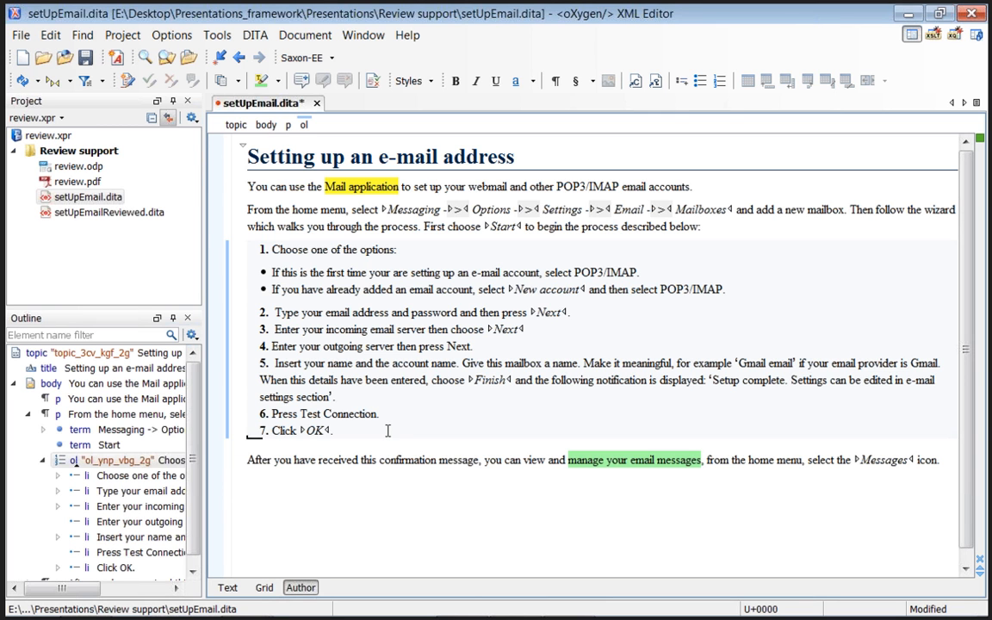
# Change "Mail application" to "e-mail application" in the first paragraph
pyautogui.click(334, 186)
pyautogui.press('BackSpace')
pyautogui.write('e-m')
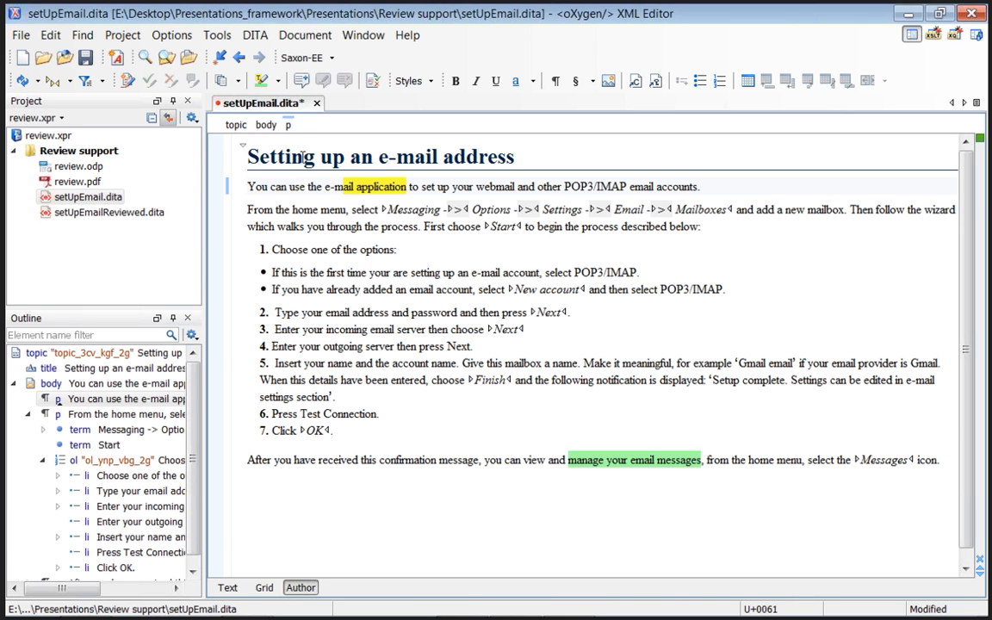
# Erase the highlights from "e-mail application" and "manage your email messages", and end highlighting mode
pyautogui.click(278, 81)
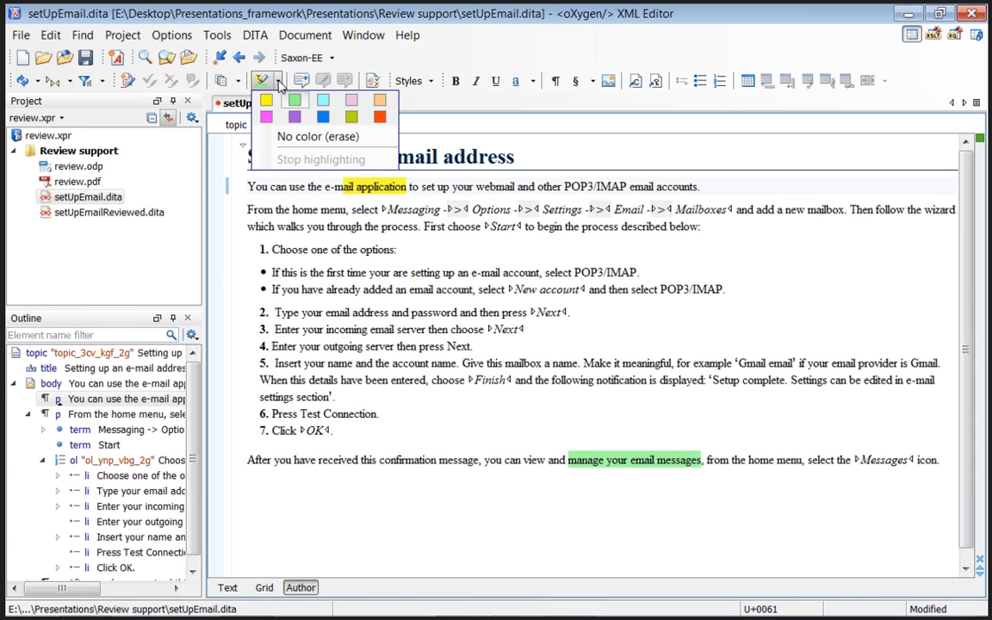
pyautogui.click(298, 137)
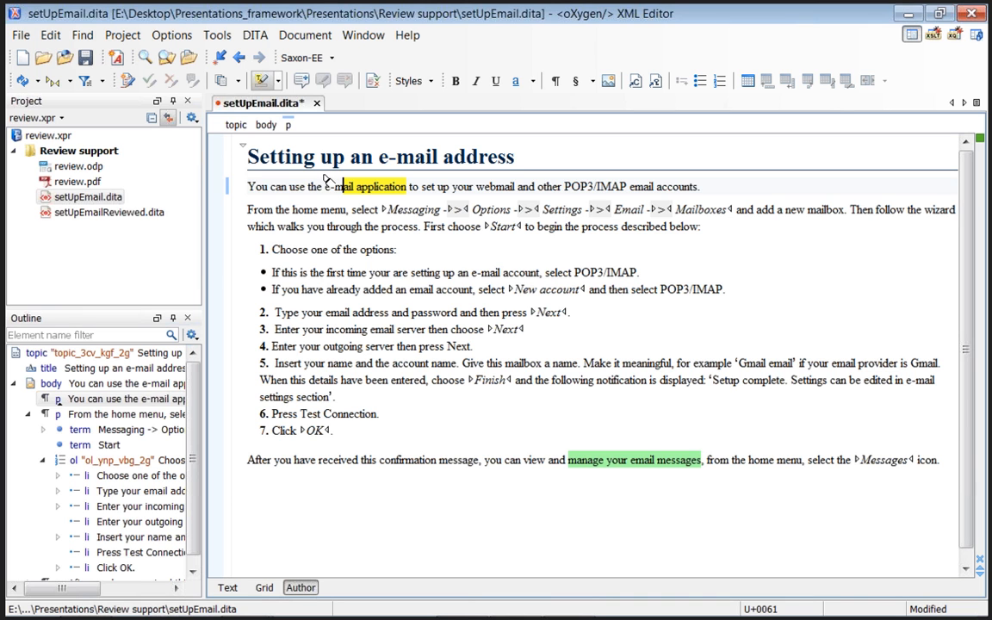
pyautogui.moveTo(299, 186); pyautogui.dragTo(457, 186)
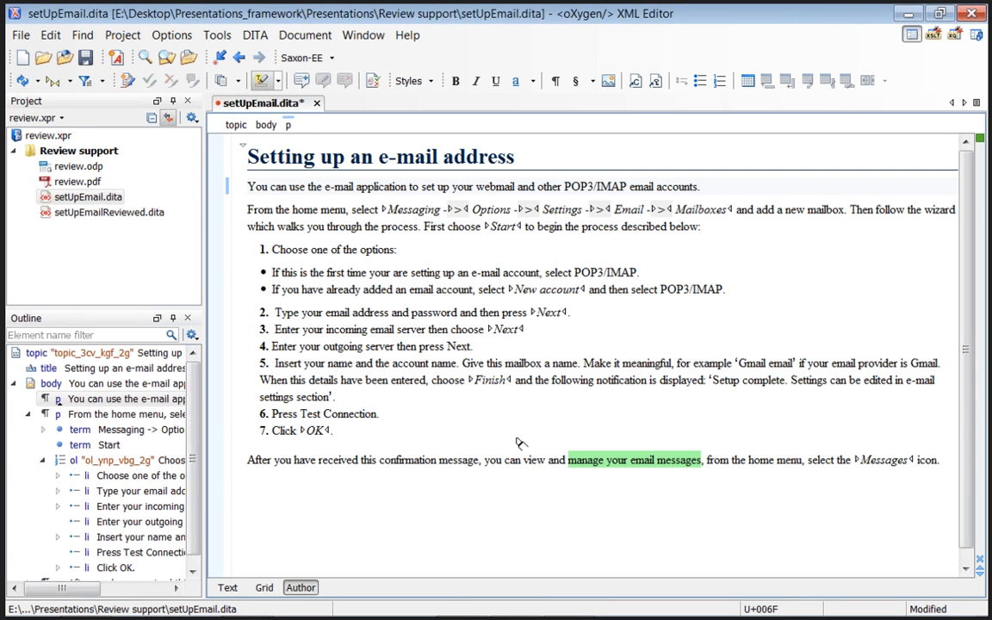
pyautogui.moveTo(528, 459); pyautogui.dragTo(762, 462)
pyautogui.click(761, 462)
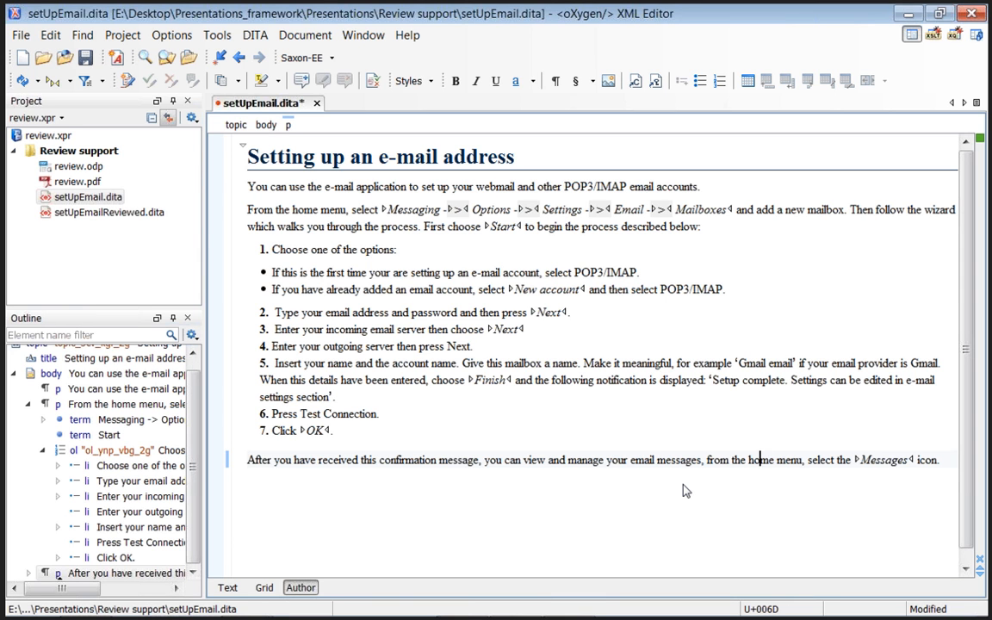
# Switch to review.pdf in Adobe Reader
pyautogui.hotkey('alt', 'Tab')
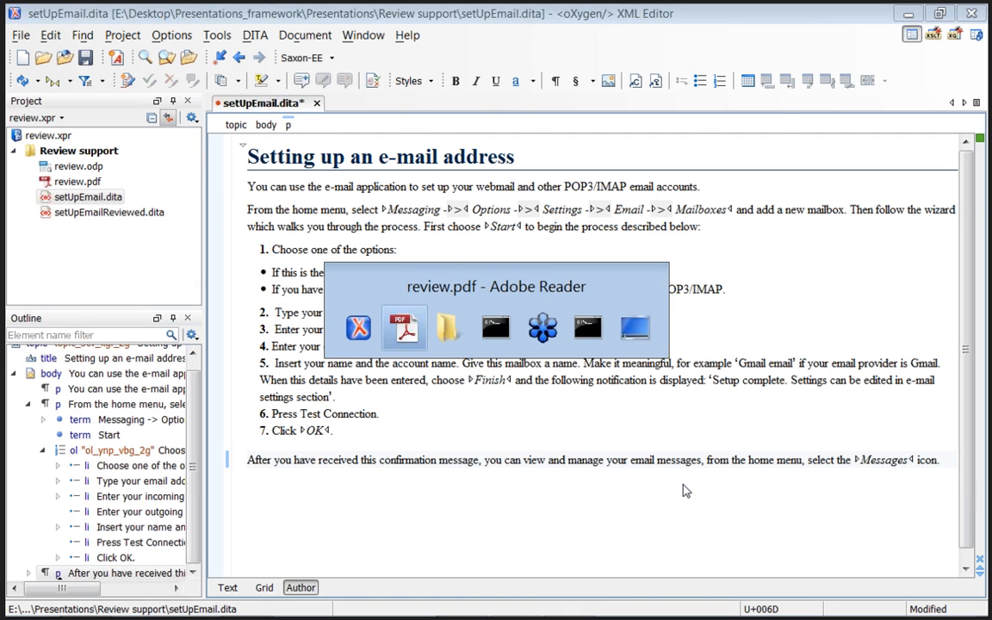
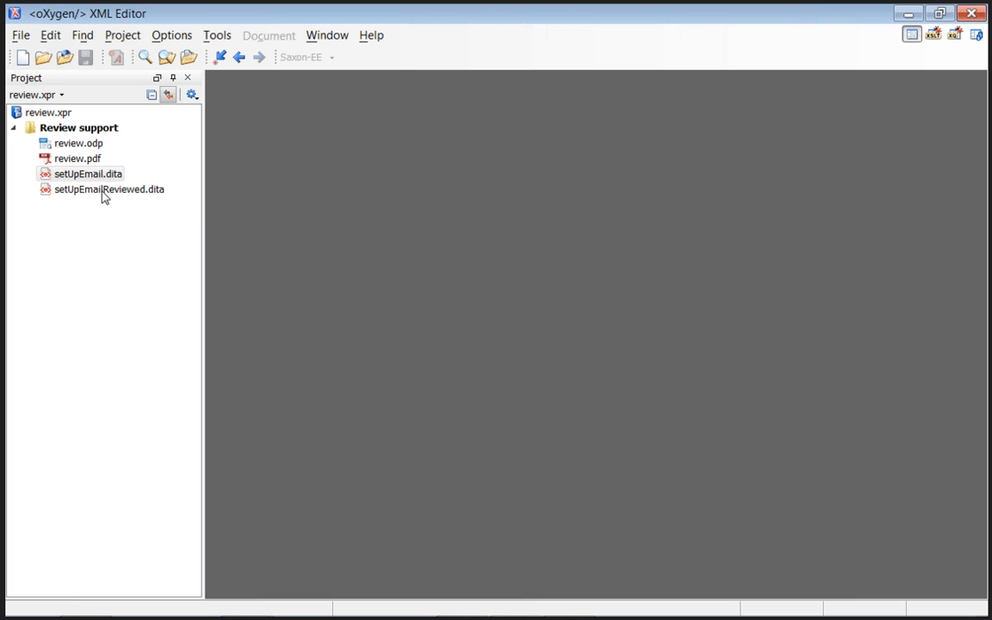
# Open setUpEmailReviewed.dita and disable review callouts for comments, tracked deletions and tracked insertions
pyautogui.doubleClick(101, 190)
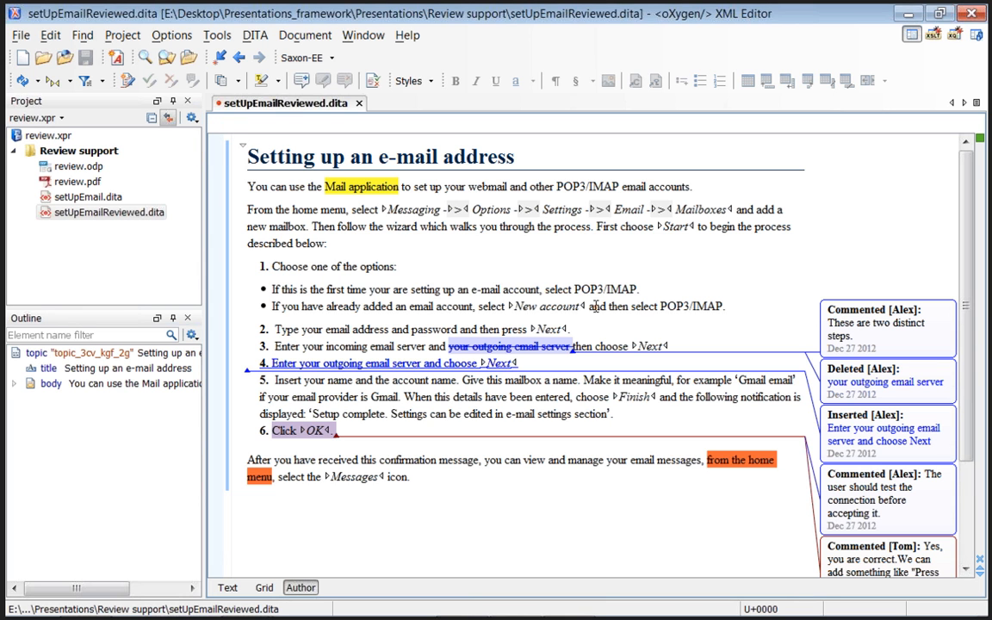
pyautogui.rightClick(855, 323)
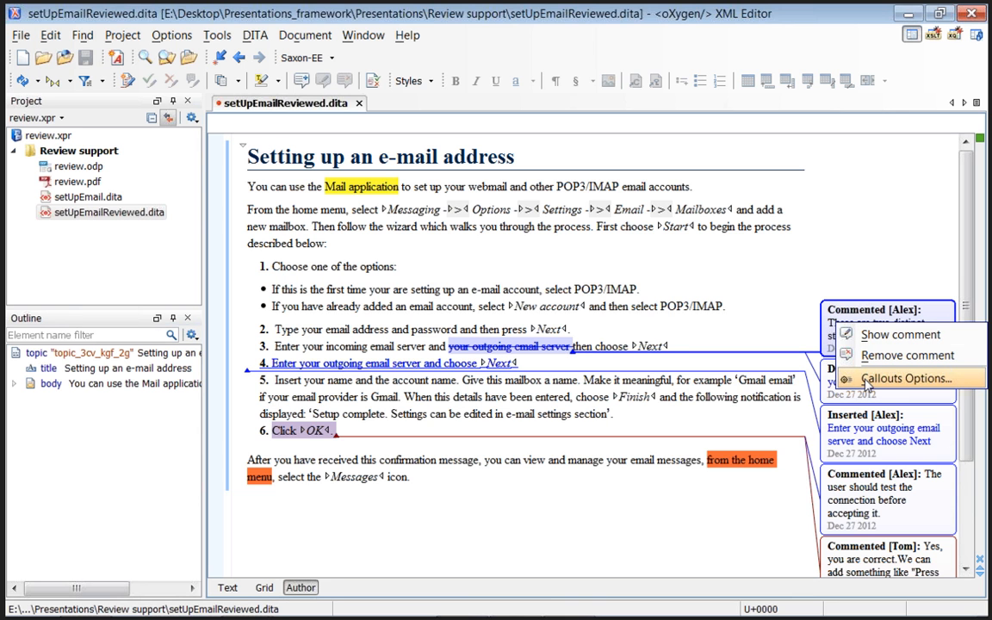
pyautogui.click(865, 380)
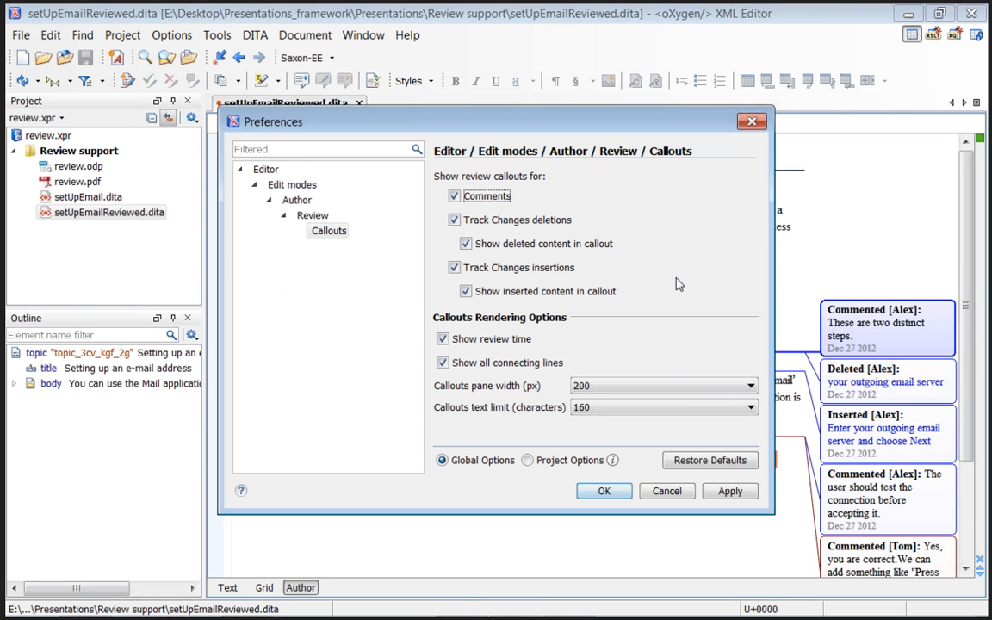
pyautogui.click(453, 196)
pyautogui.click(469, 220)
pyautogui.click(476, 267)
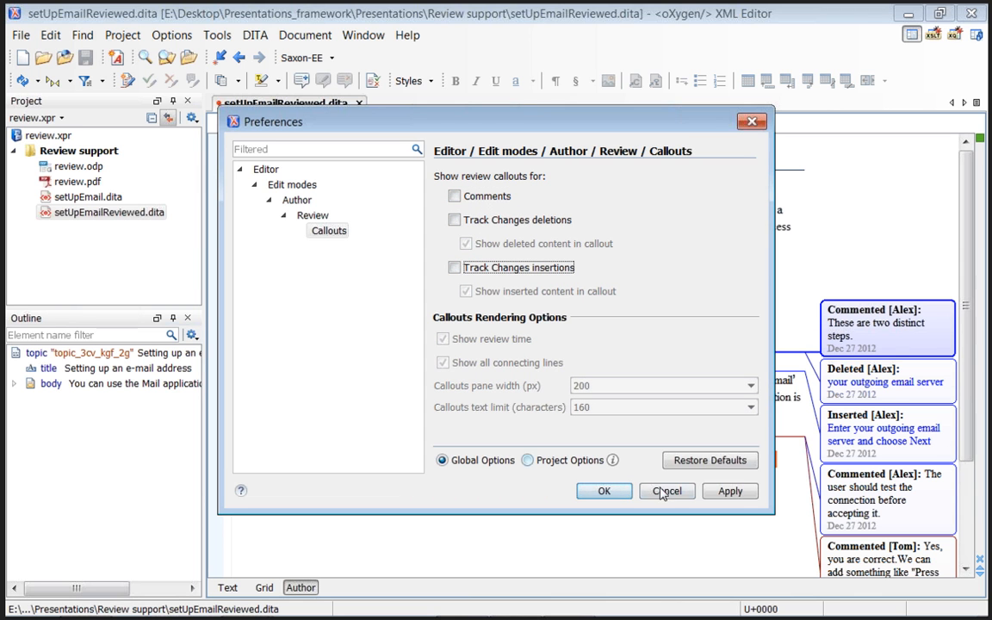
pyautogui.click(604, 493)
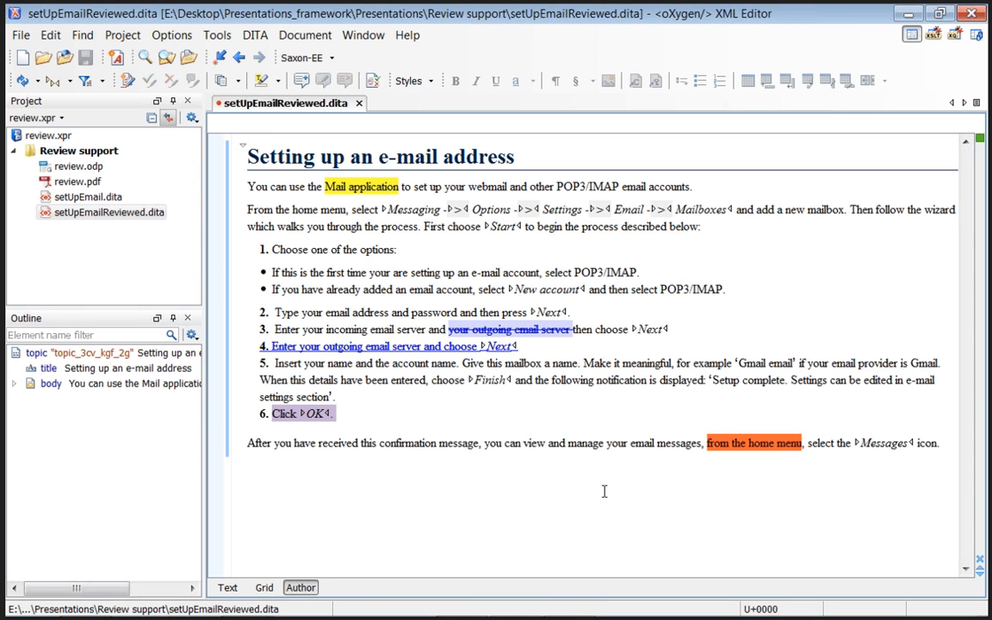
# Display the Review view beside the setUpEmailReviewed.dita document
pyautogui.click(368, 39)
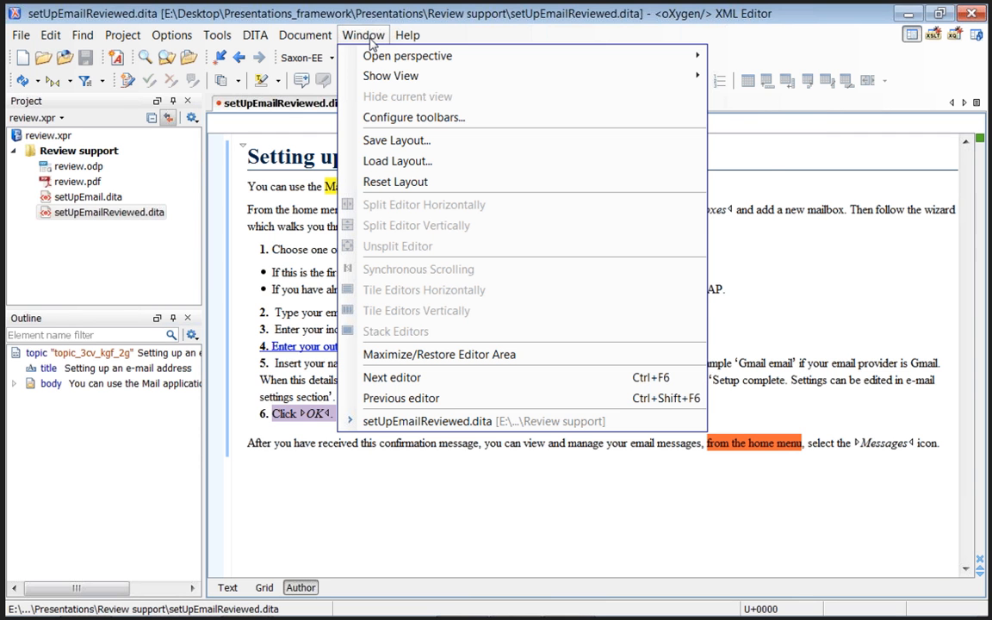
pyautogui.moveTo(365, 79)
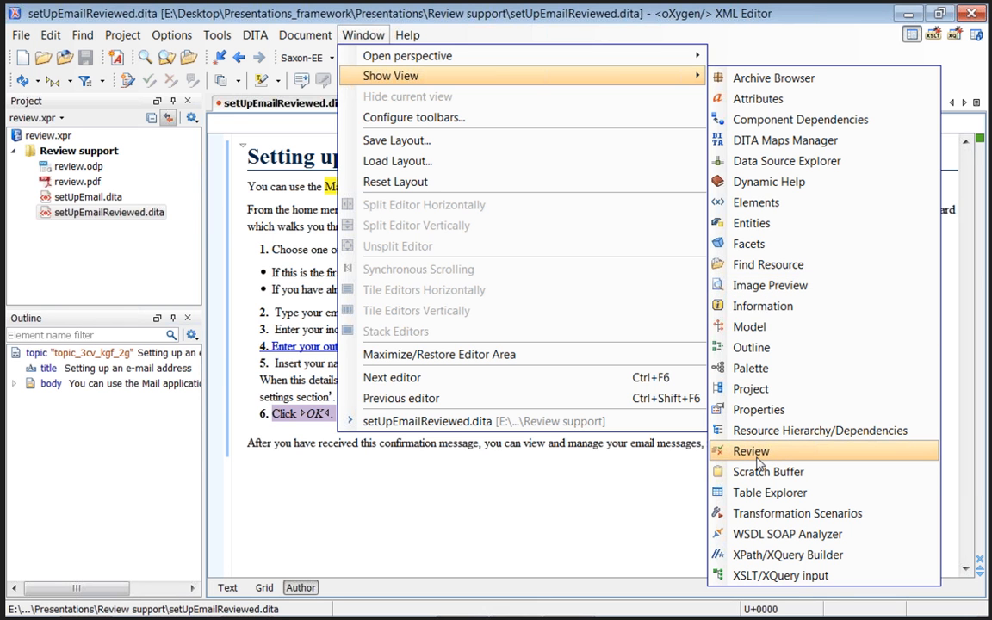
pyautogui.click(662, 445)
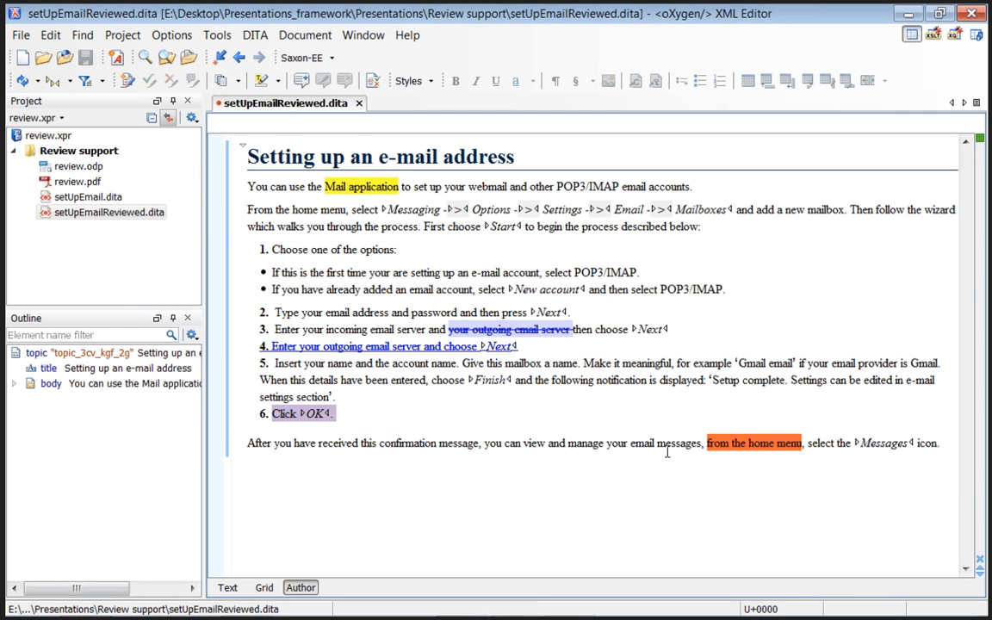
pyautogui.click(377, 90)
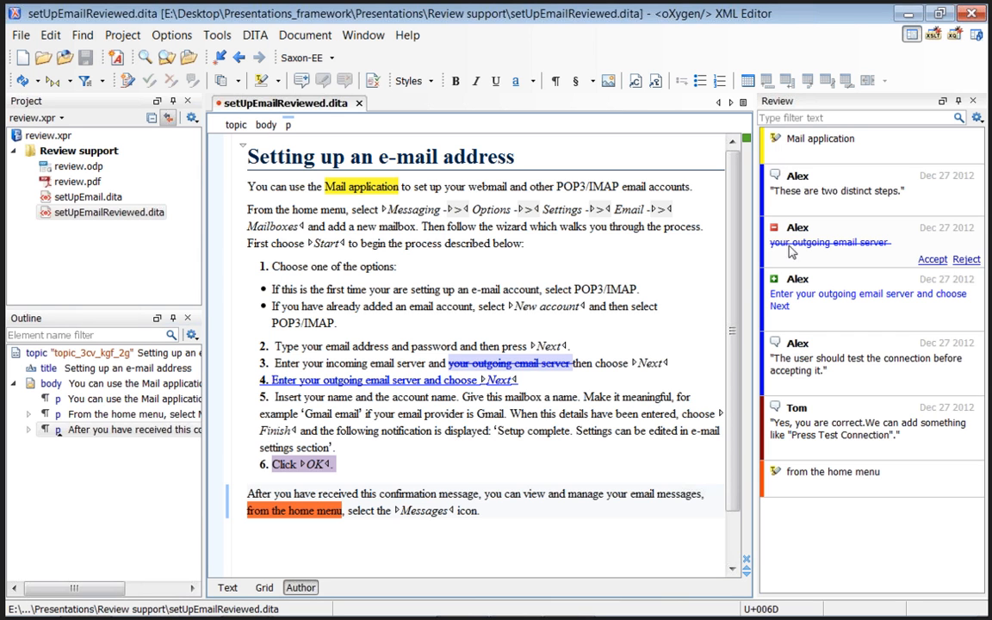
# Examine how the listed highlights, comments and tracked changes correspond to the document text, including the comments on "Click OK"
pyautogui.click(783, 154)
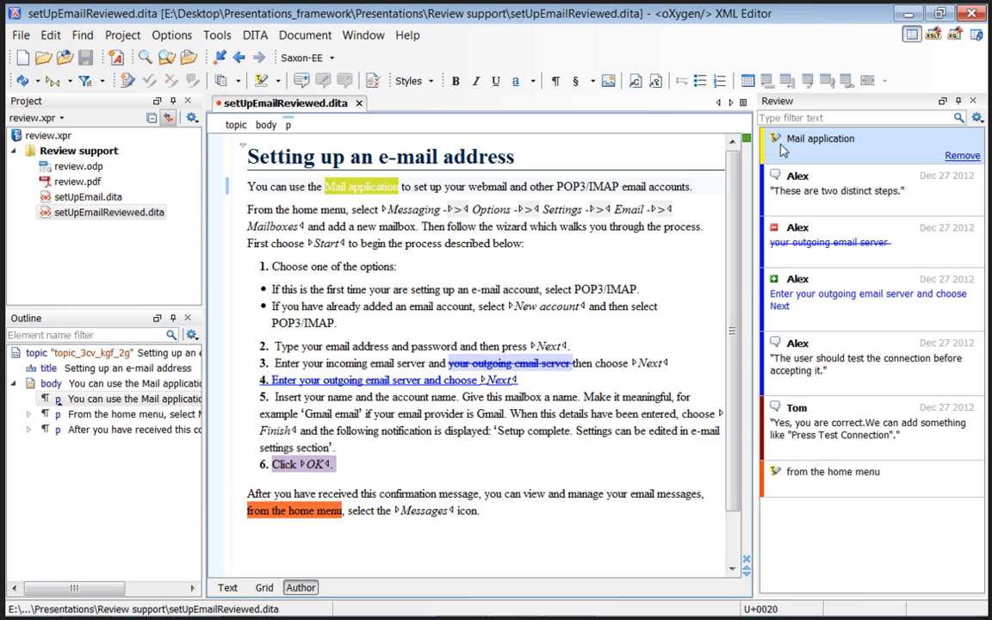
pyautogui.click(776, 188)
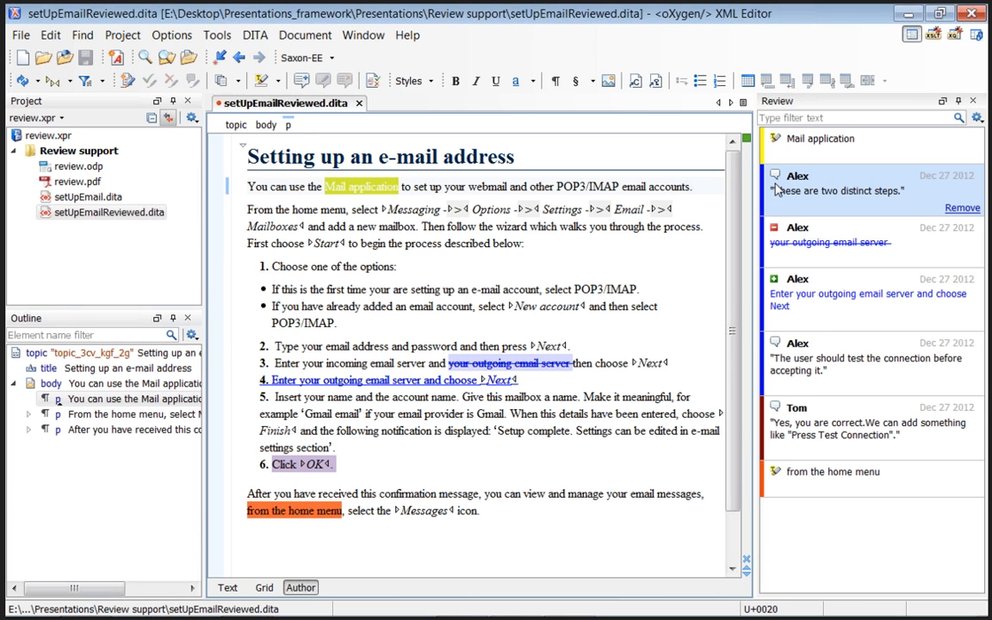
pyautogui.click(772, 241)
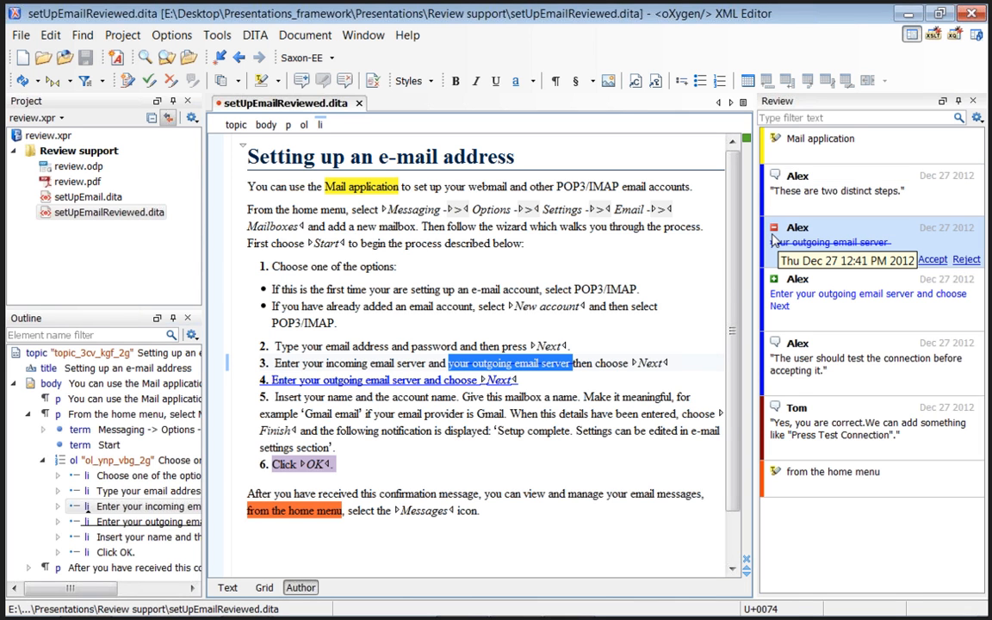
pyautogui.click(777, 293)
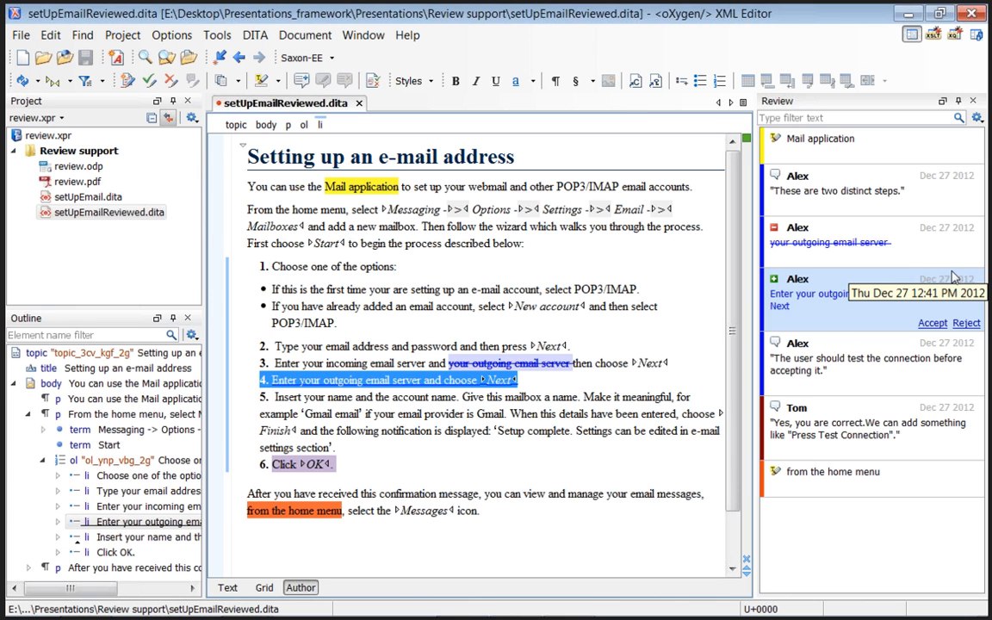
pyautogui.click(771, 356)
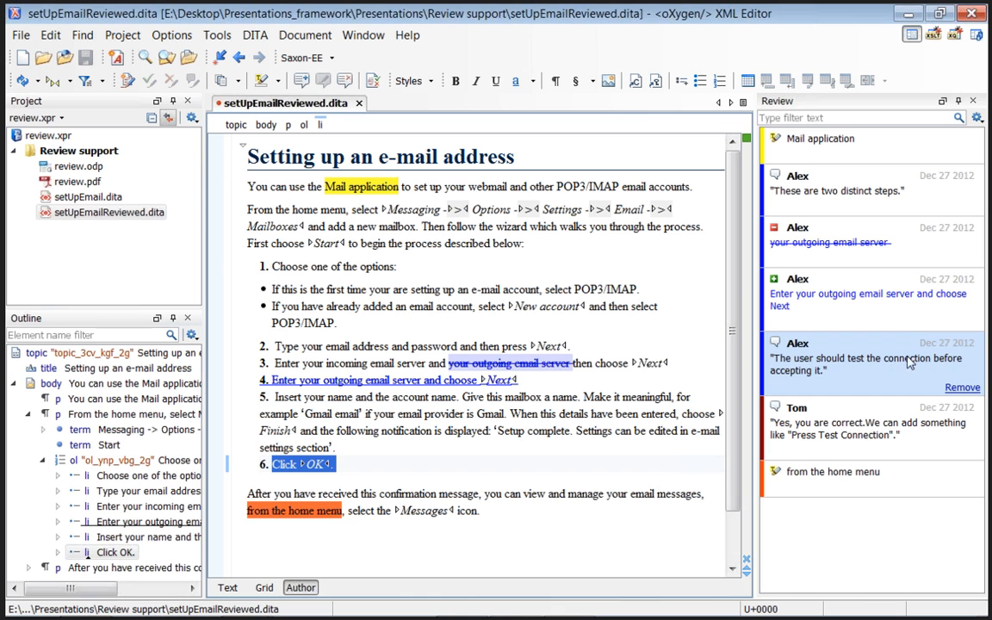
pyautogui.click(808, 301)
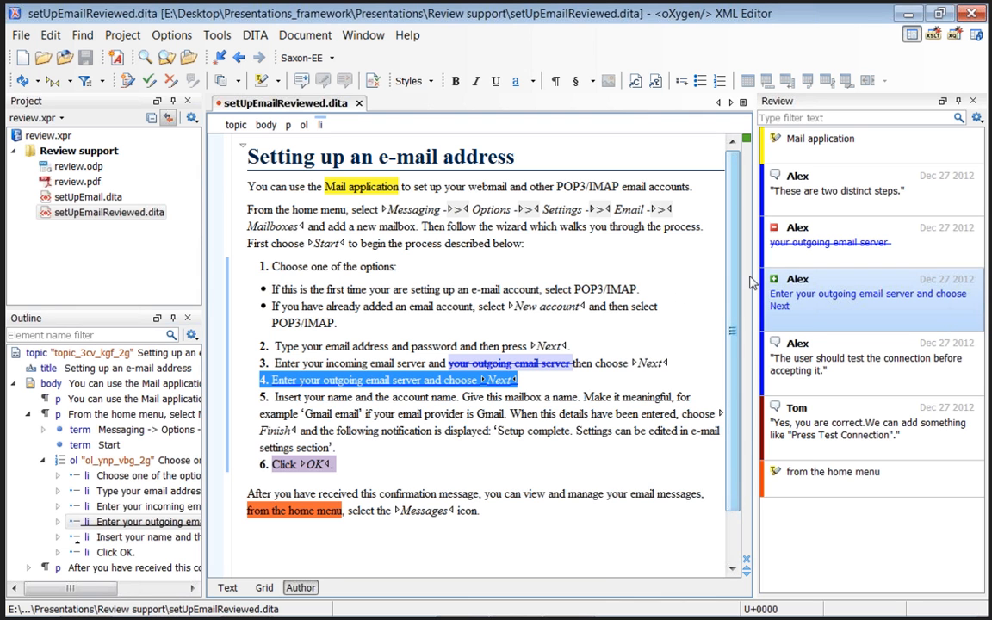
pyautogui.click(794, 213)
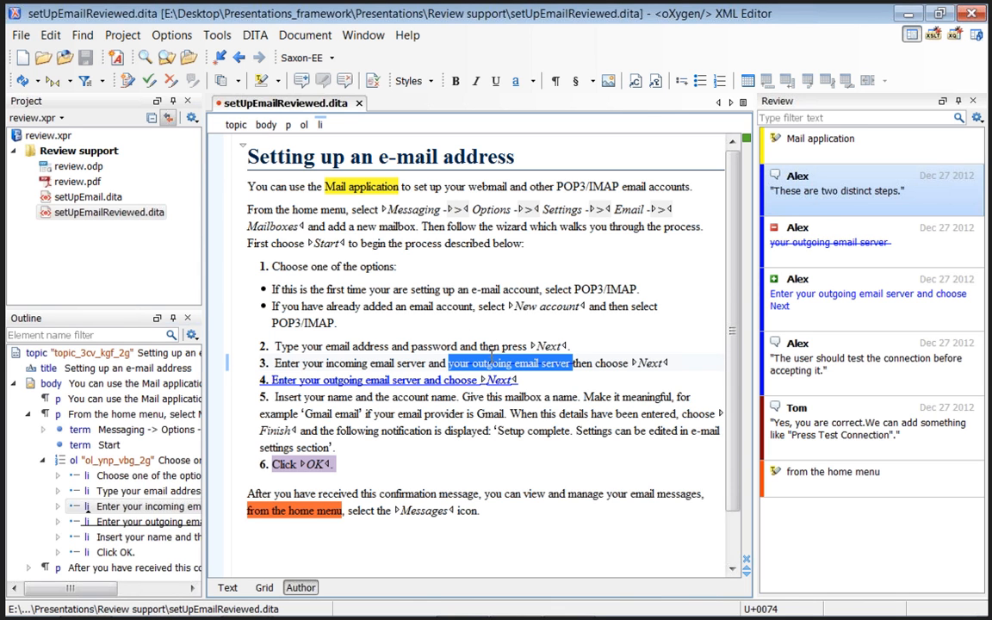
pyautogui.click(289, 465)
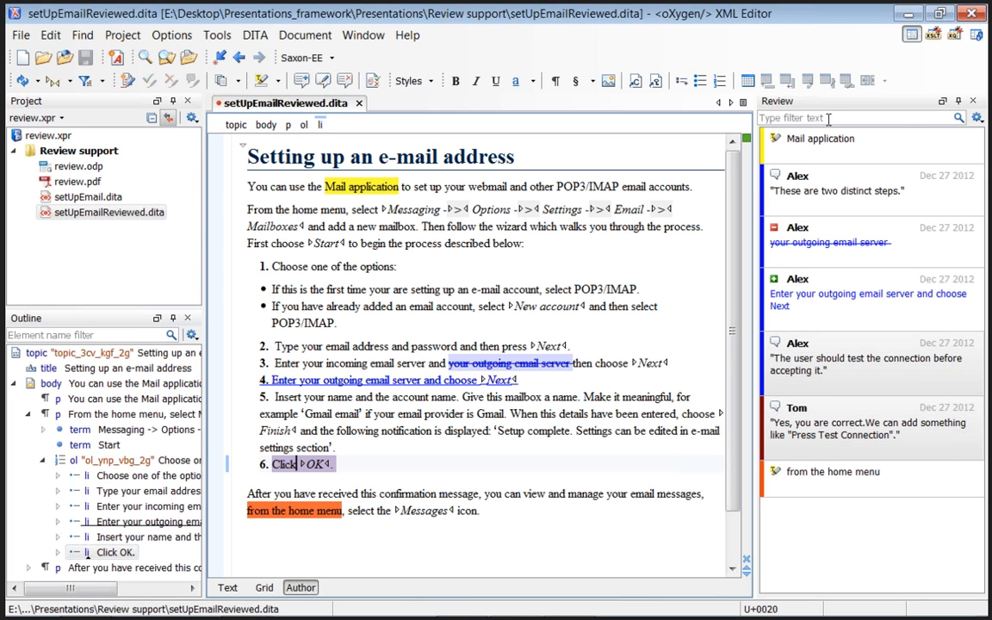
pyautogui.click(978, 119)
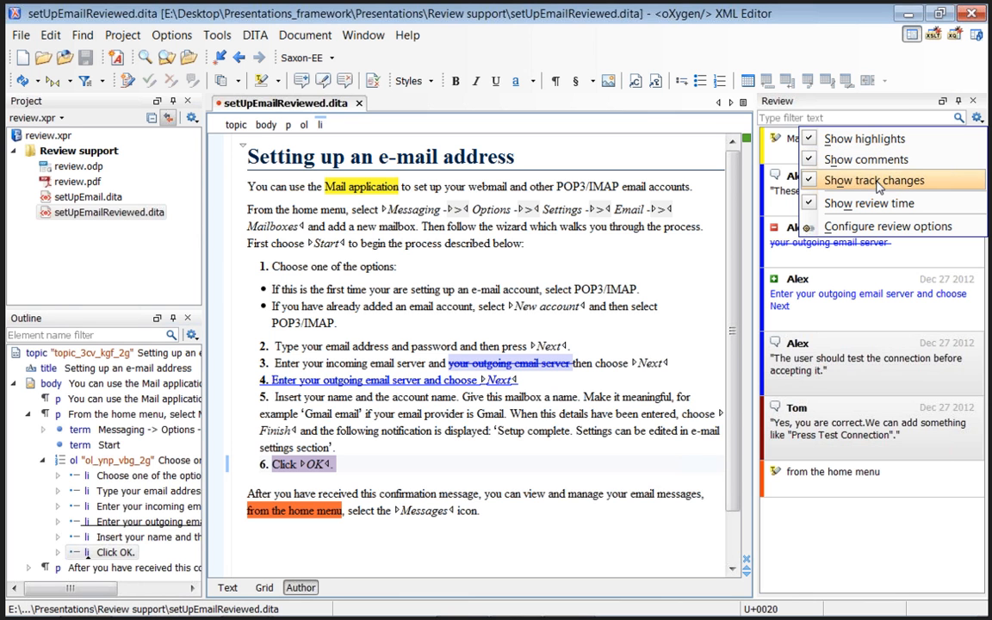
pyautogui.click(886, 112)
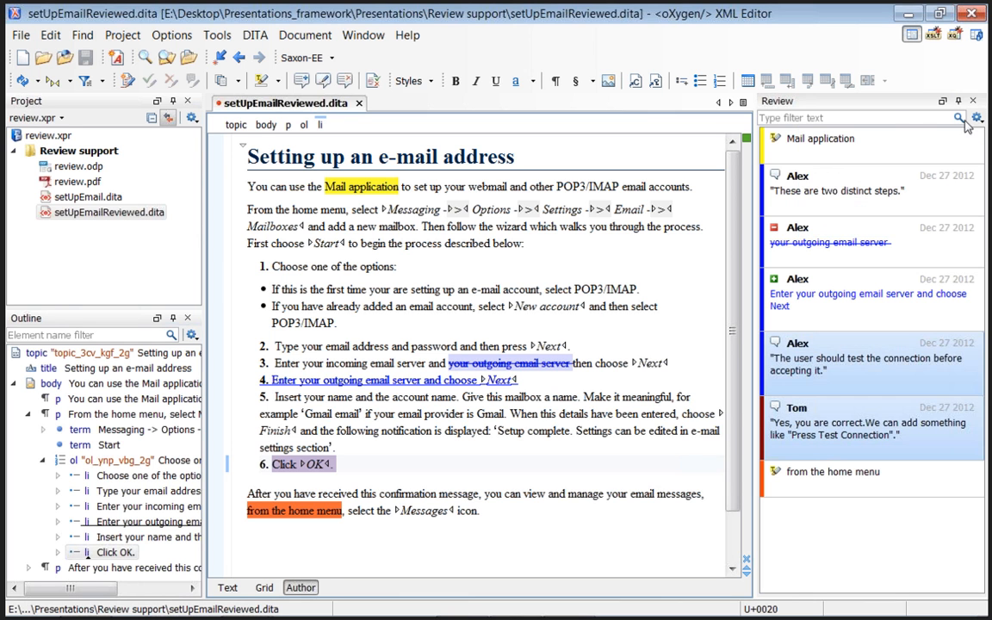
# Filter the review items by a reviewer's name and by "mail", and clear the filter
pyautogui.click(899, 119)
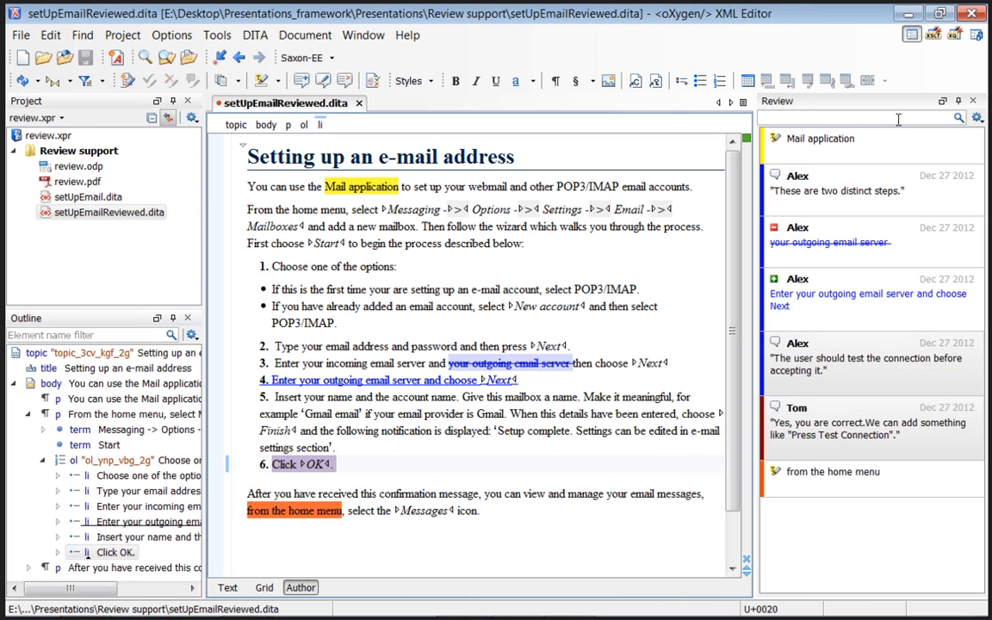
pyautogui.write('Alex')
pyautogui.press('BackSpace')
pyautogui.press('BackSpace')
pyautogui.press('BackSpace')
pyautogui.press('BackSpace')
pyautogui.write('mail')
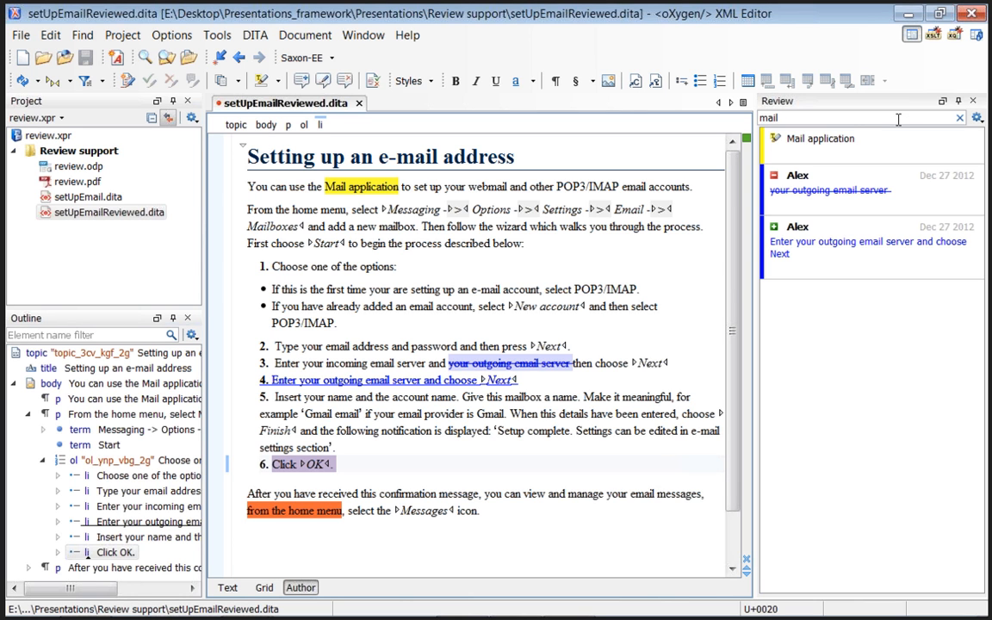
pyautogui.click(960, 120)
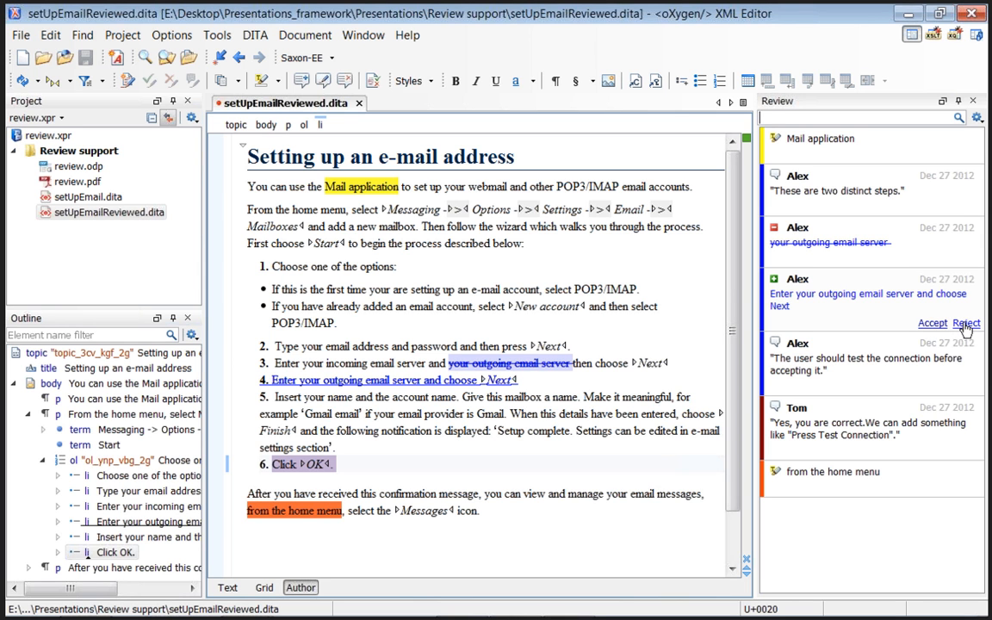
# Examine the actions offered for individual comments, highlights and changes, and for the tracked deletion and insertion selected together
pyautogui.moveTo(963, 387)
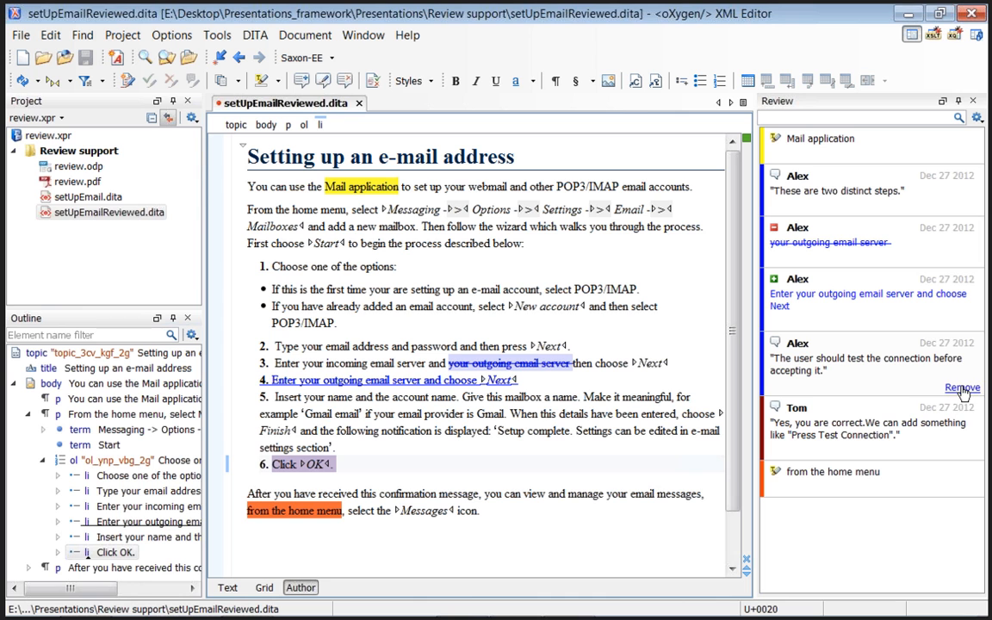
pyautogui.moveTo(954, 494)
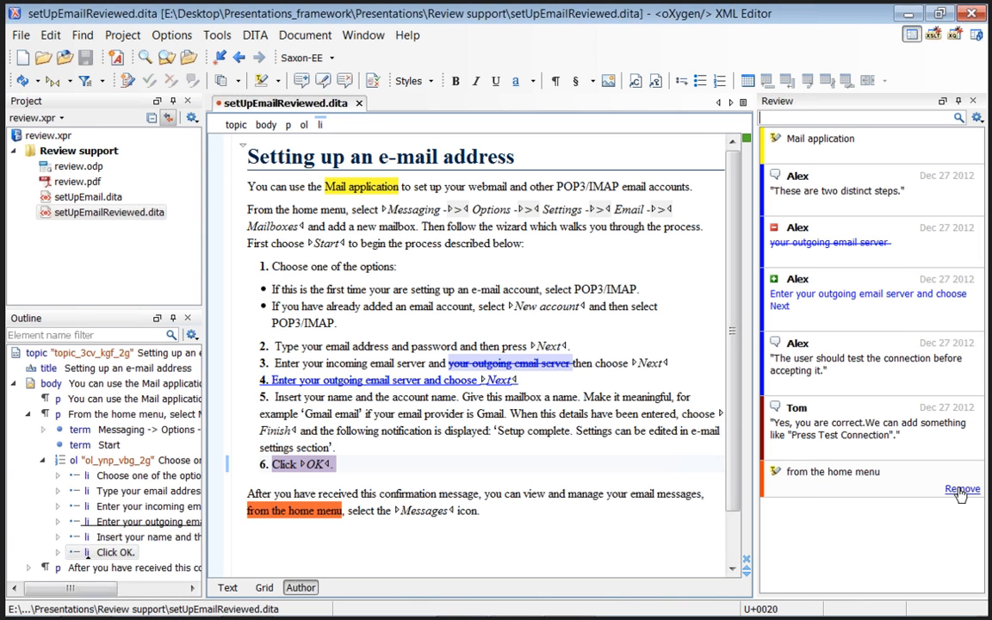
pyautogui.moveTo(800, 293)
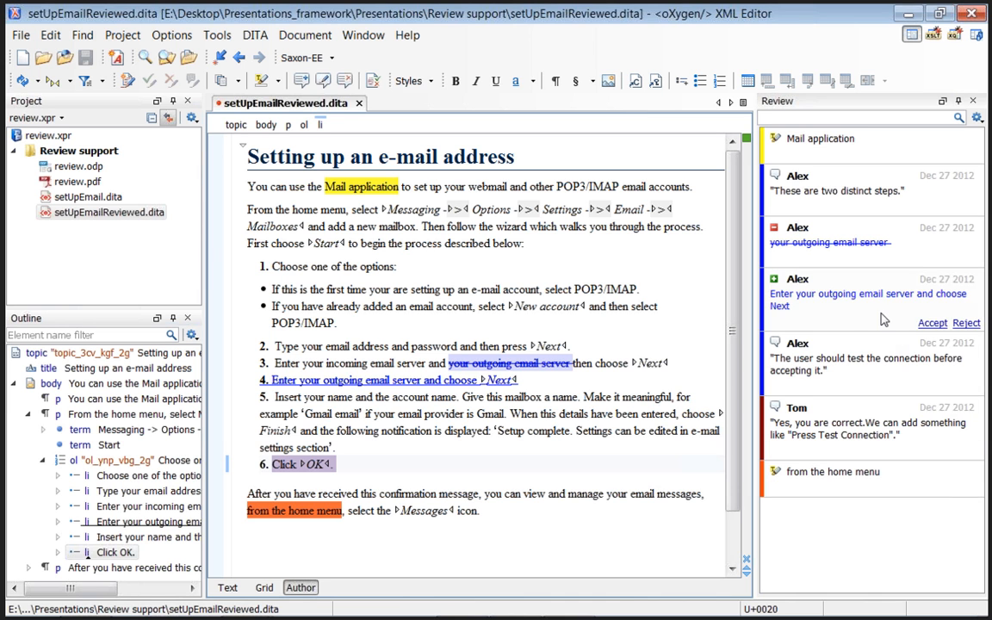
pyautogui.rightClick(883, 319)
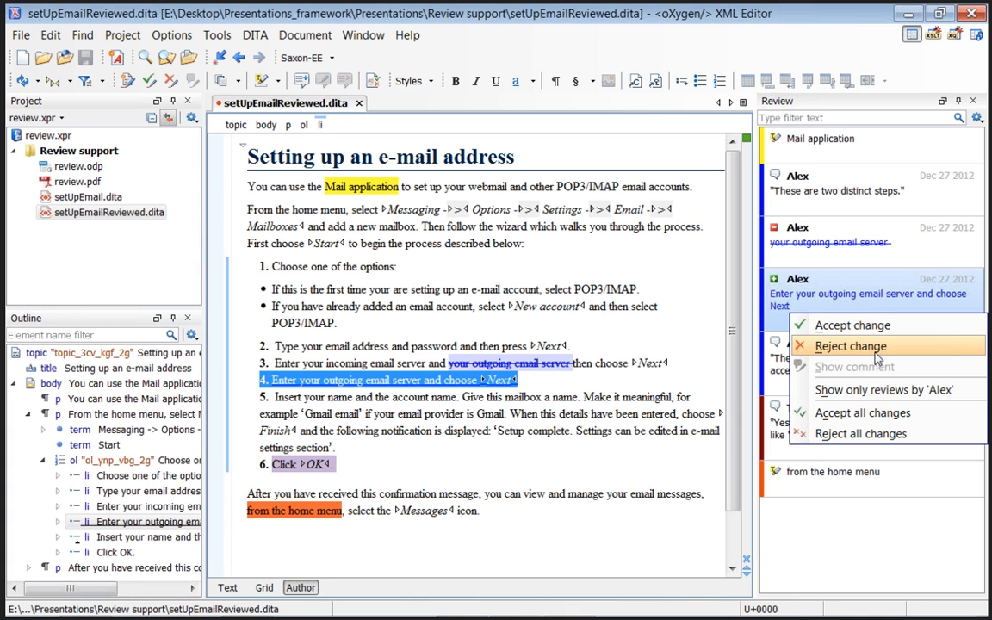
pyautogui.press('Escape')
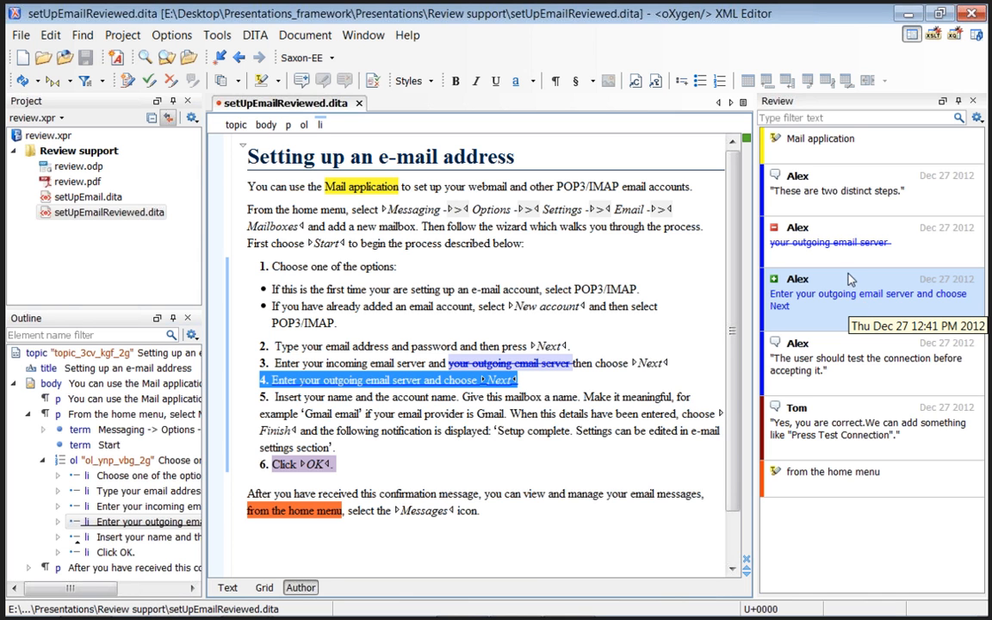
pyautogui.keyDown('ctrl'); pyautogui.click(829, 259); pyautogui.keyUp('ctrl')
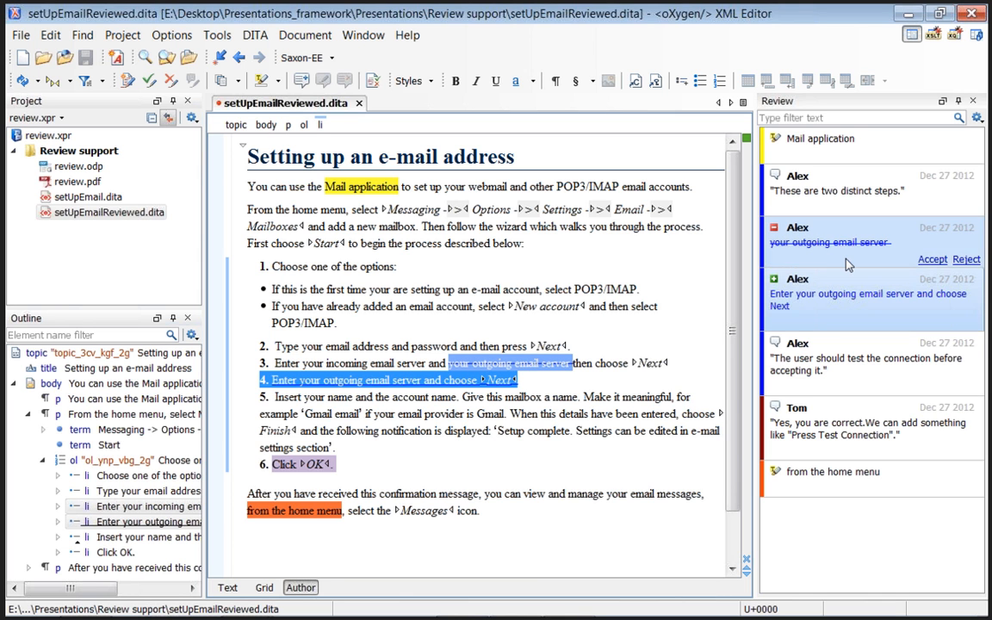
pyautogui.rightClick(848, 263)
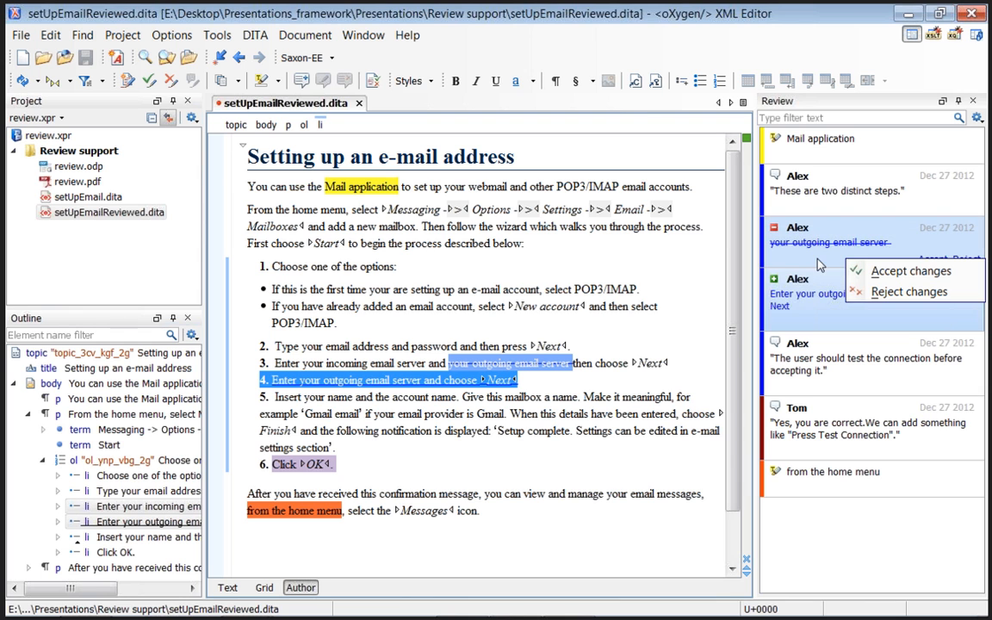
pyautogui.press('Escape')
# Inspect the comment "These are two distinct steps." and accept the tracked deletion of "your outgoing email server" in item 3
pyautogui.click(824, 211)
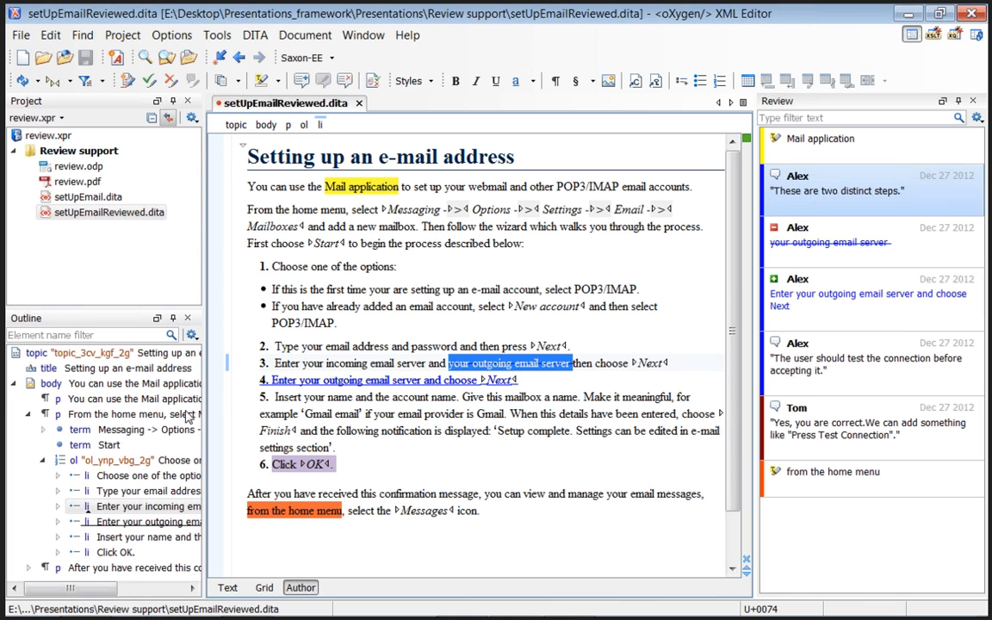
pyautogui.moveTo(272, 363); pyautogui.dragTo(547, 379)
pyautogui.click(926, 203)
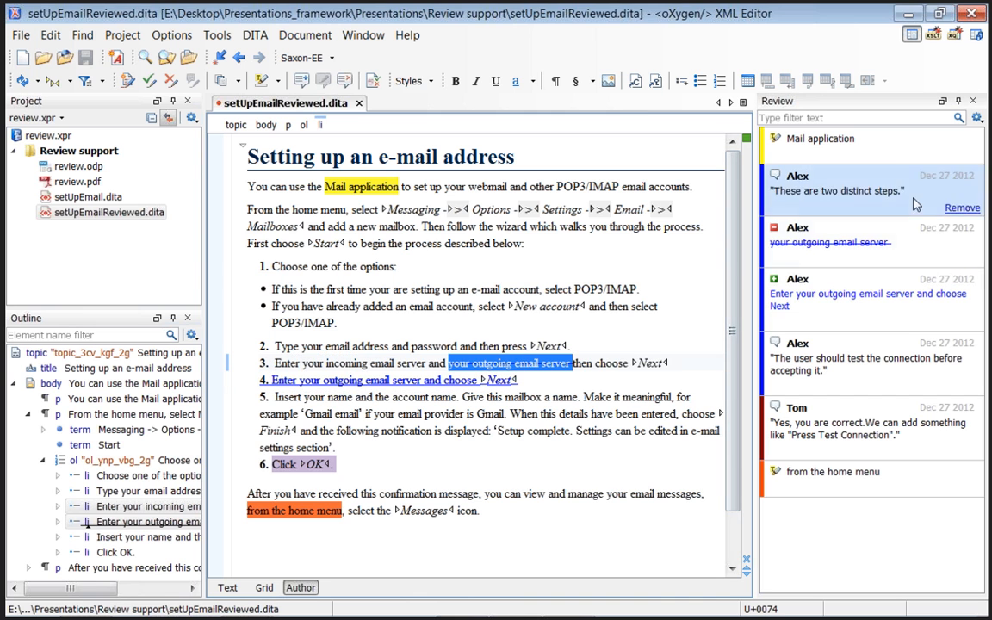
pyautogui.click(928, 256)
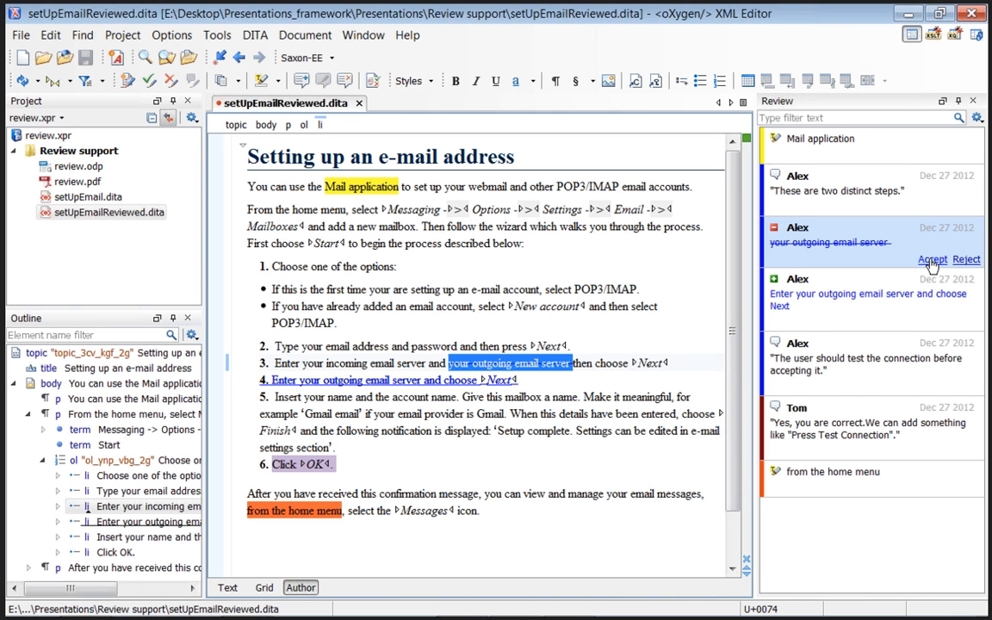
pyautogui.click(932, 260)
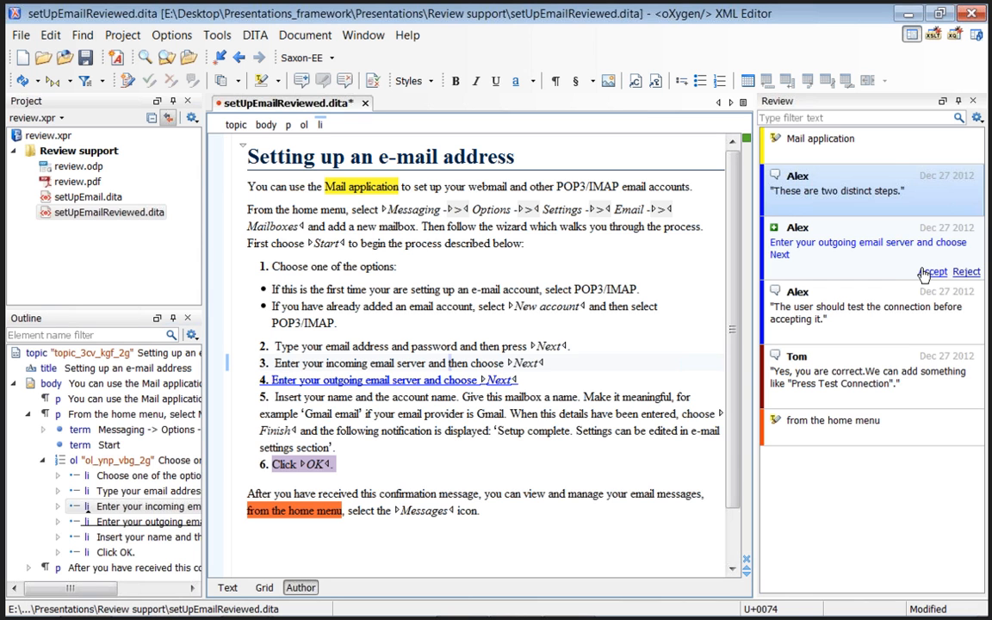
# Accept the tracked insertion "Enter your outgoing email server and choose Next" and remove the comment "These are two distinct steps."
pyautogui.click(829, 248)
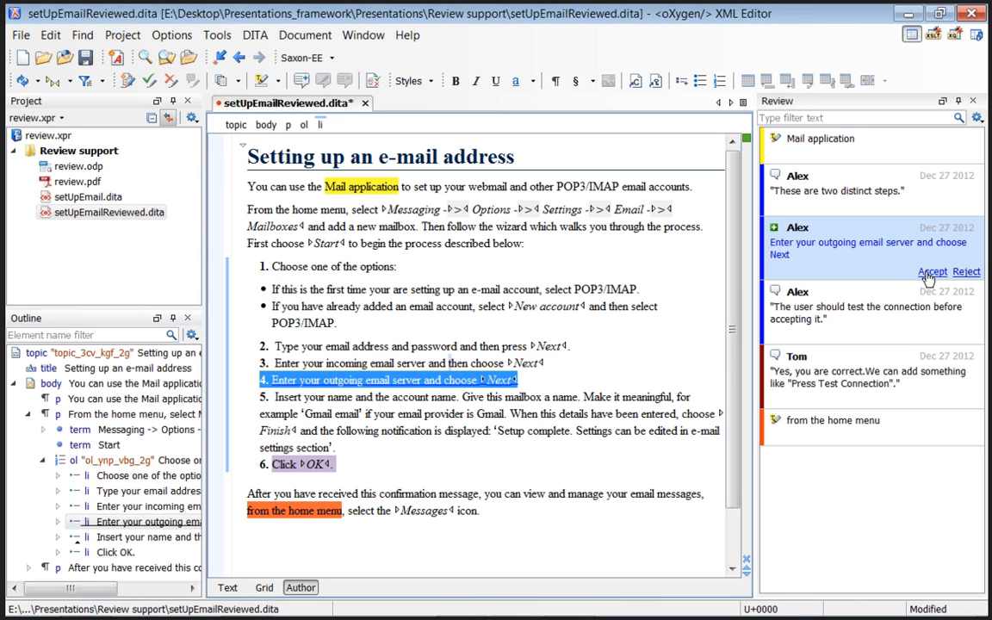
pyautogui.click(931, 273)
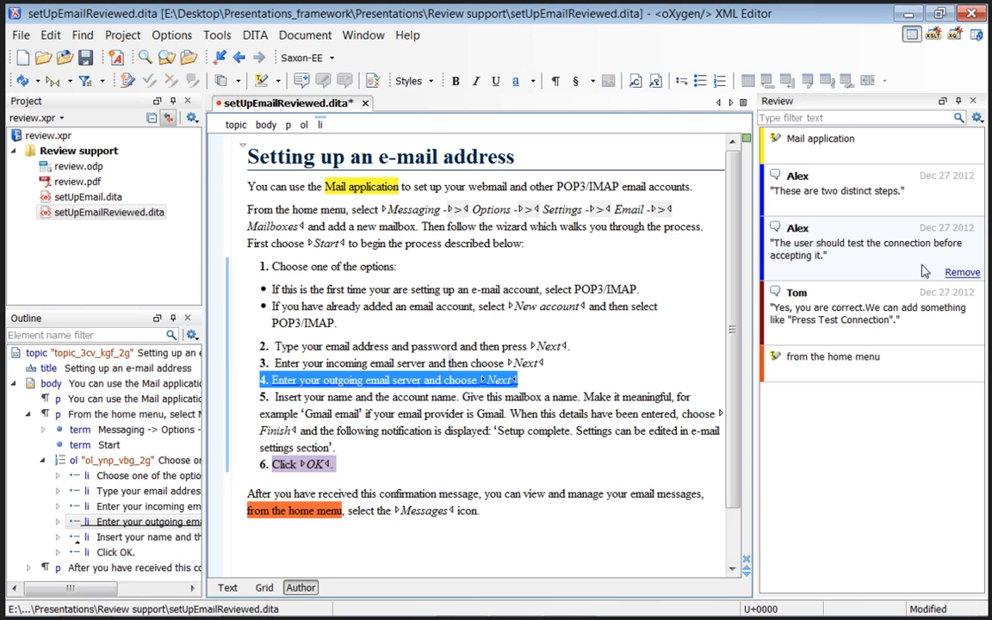
pyautogui.click(913, 206)
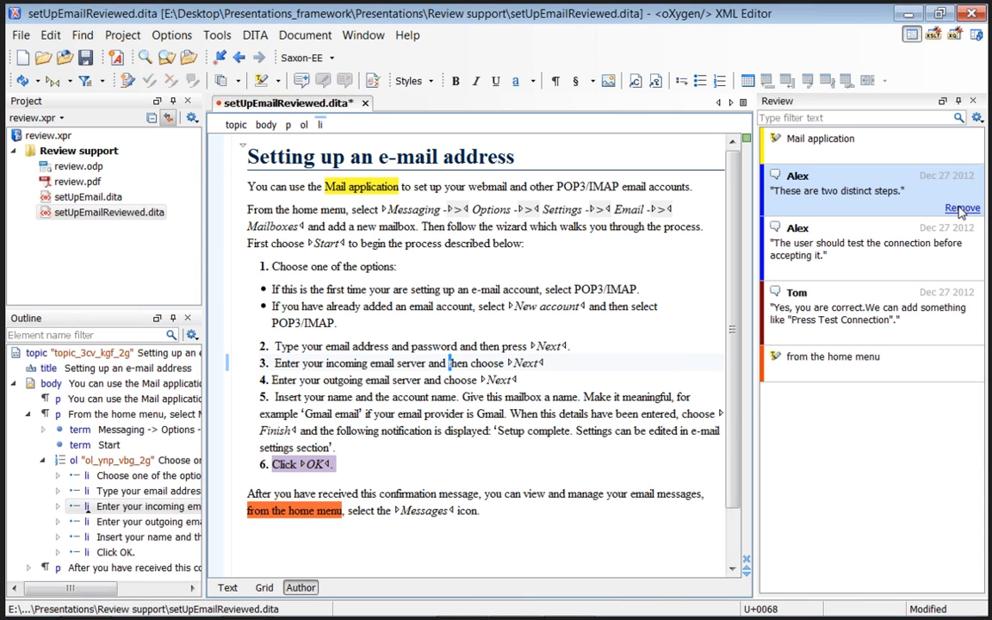
pyautogui.click(961, 209)
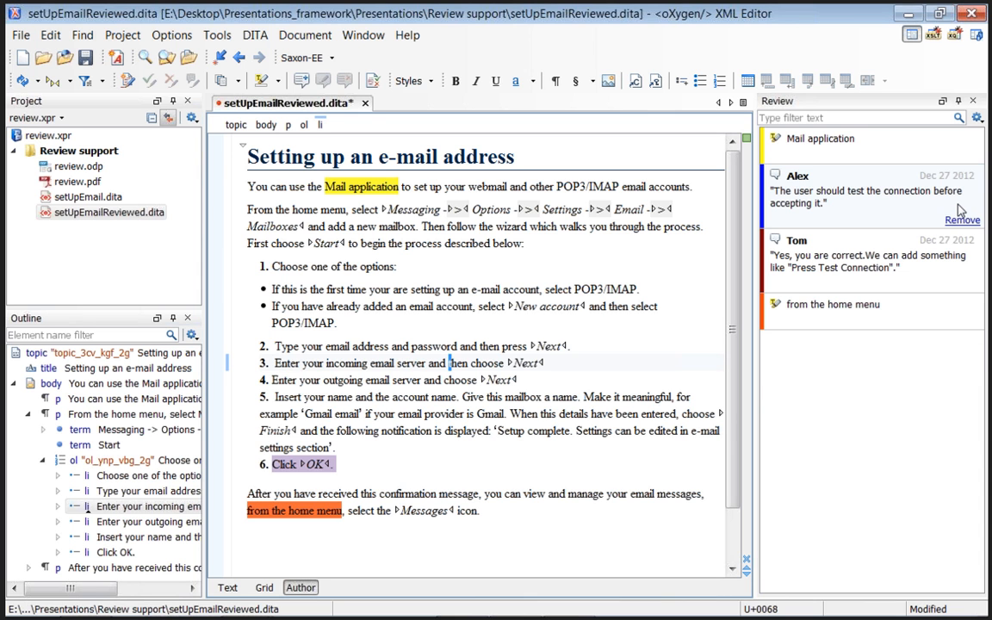
# Check the comment about testing the connection and add an empty list item between item 5 and "Click OK"
pyautogui.click(834, 214)
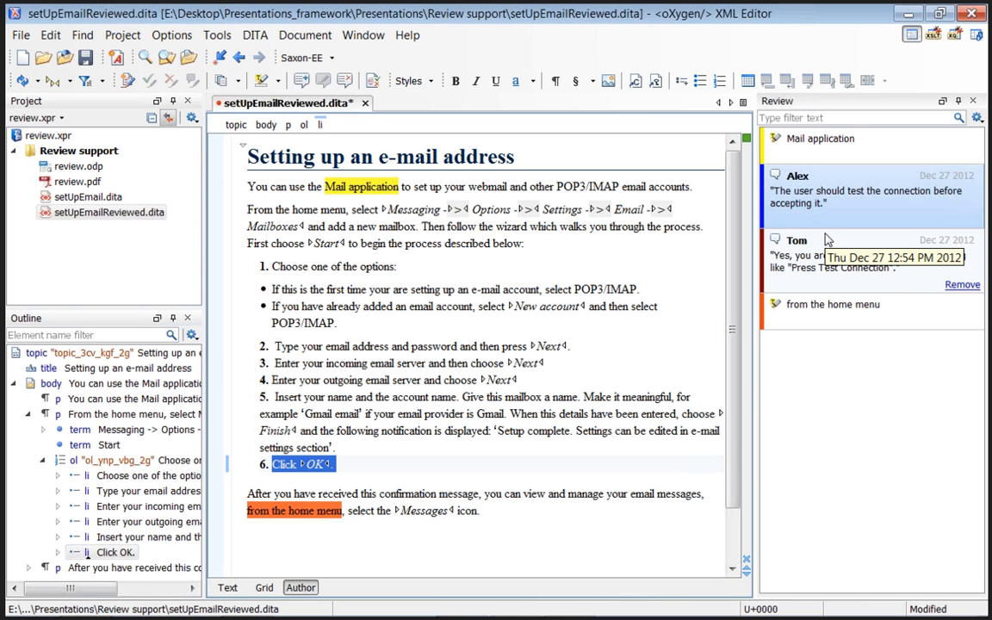
pyautogui.click(379, 448)
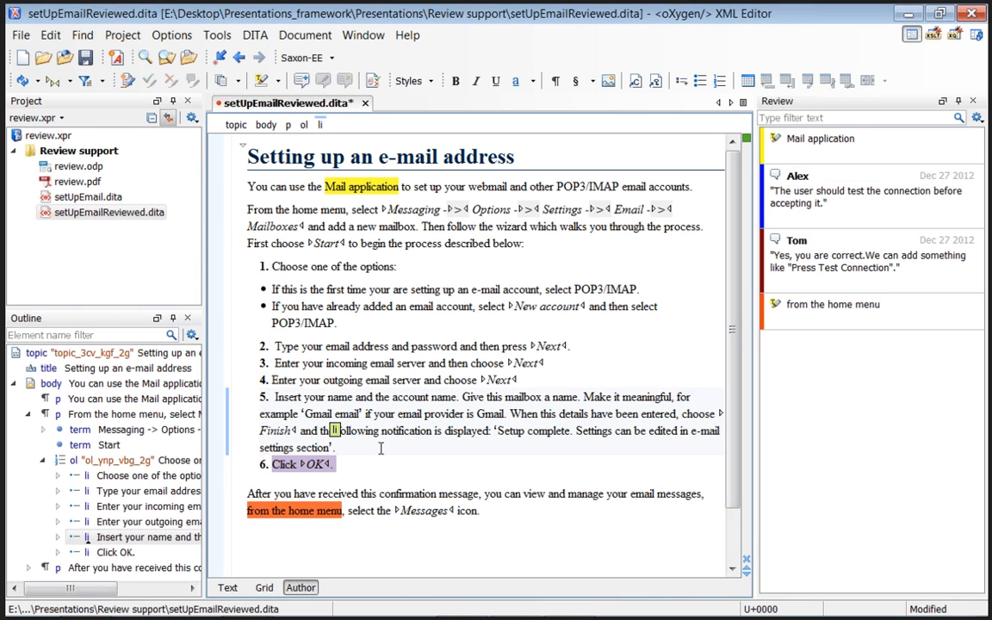
pyautogui.press('Return')
pyautogui.press('Return')
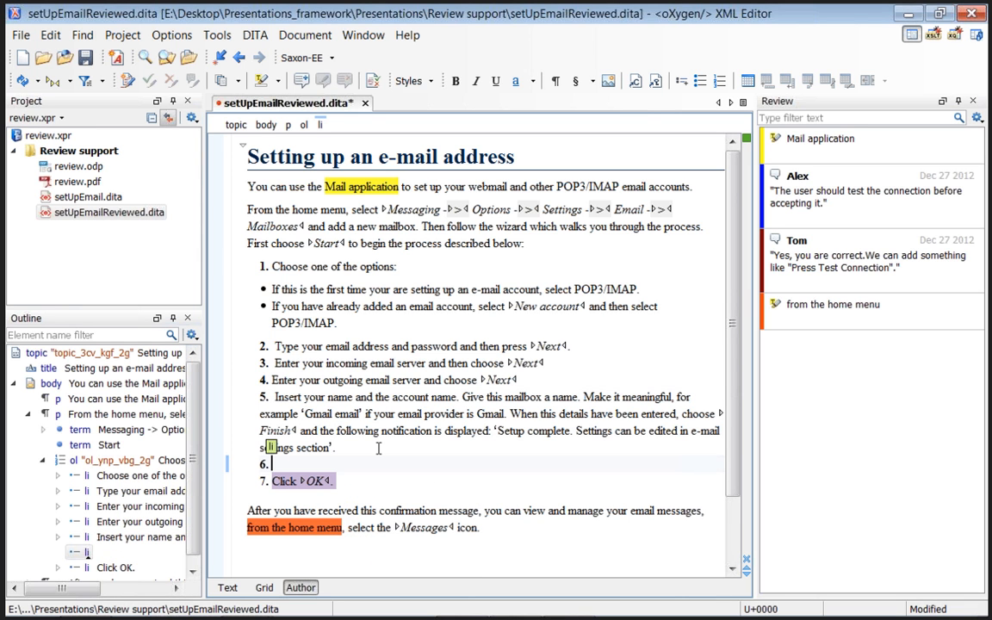
# Fill the empty item 6 with "Press Test Connection.", copying the phrase from the comment that suggests it
pyautogui.click(828, 269)
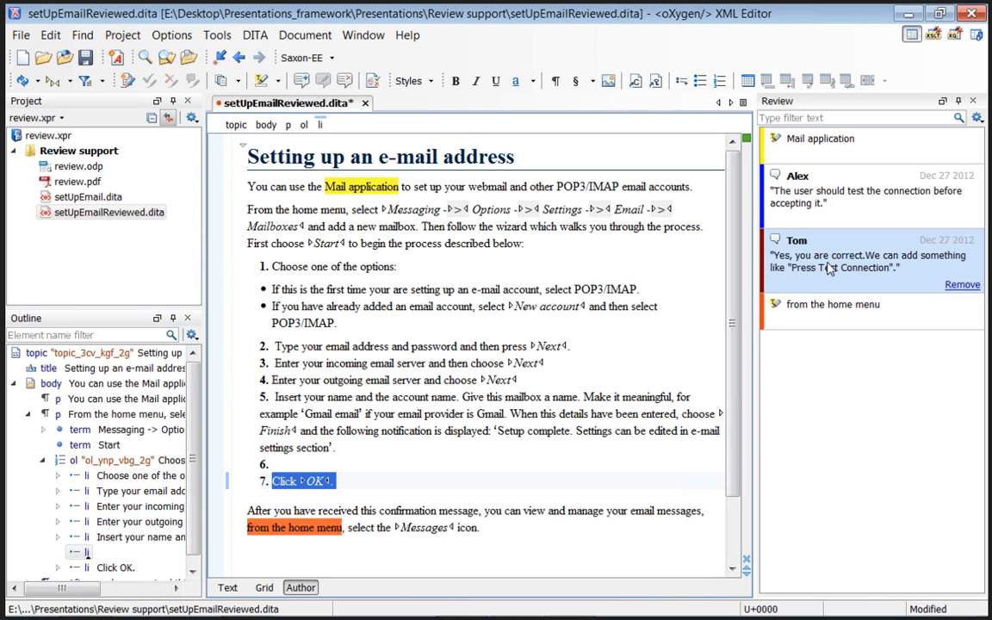
pyautogui.rightClick(833, 263)
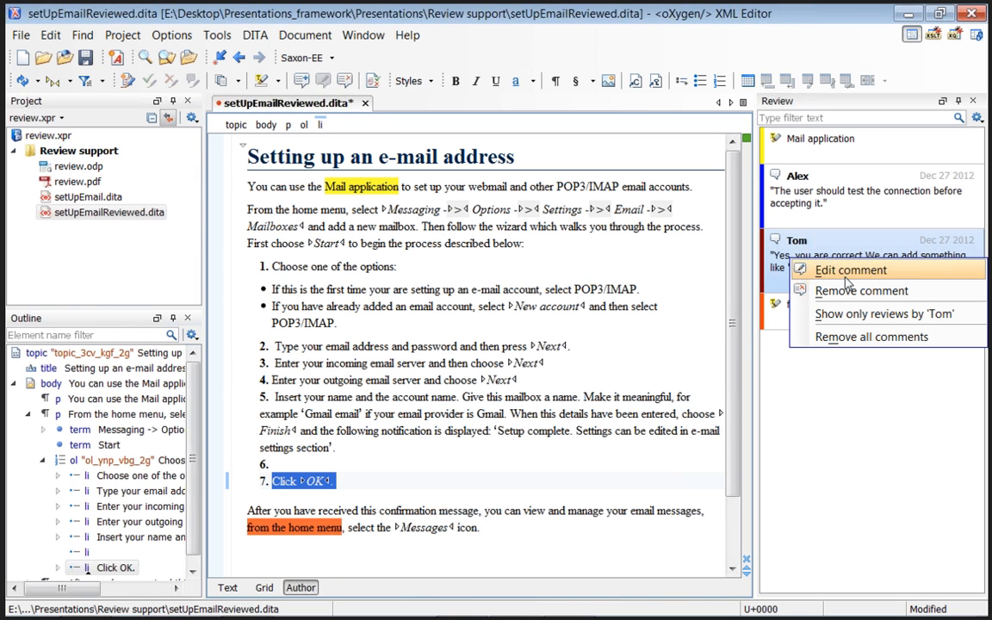
pyautogui.click(847, 272)
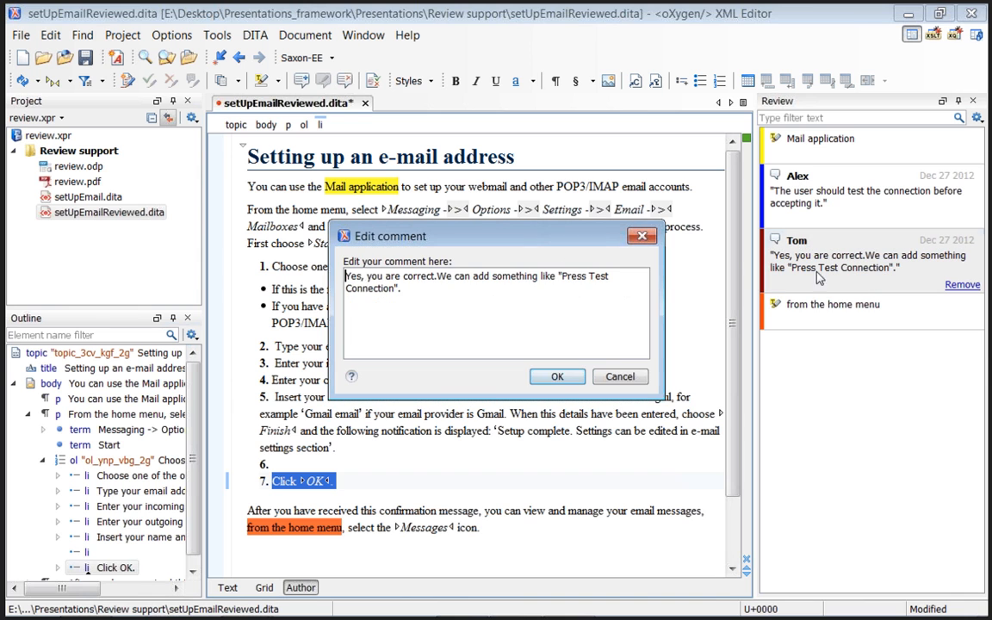
pyautogui.moveTo(561, 276); pyautogui.dragTo(396, 289)
pyautogui.hotkey('ctrl', 'c')
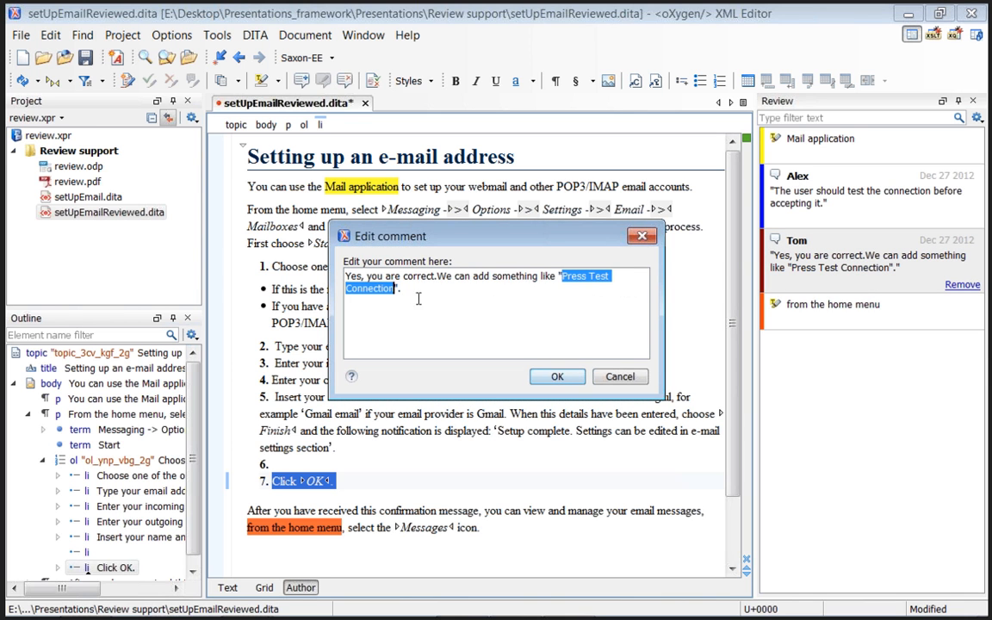
pyautogui.click(618, 377)
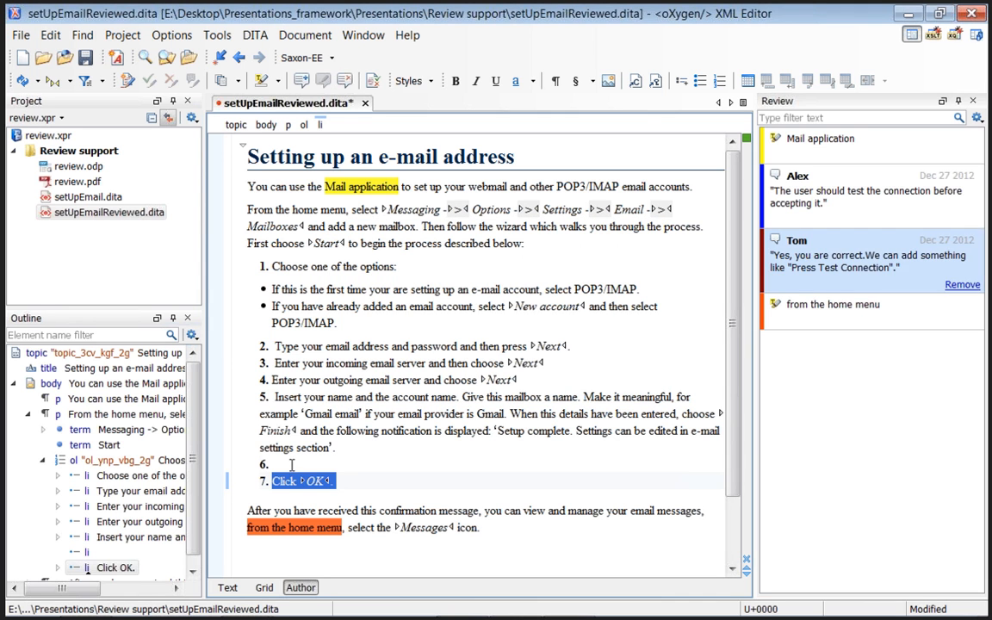
pyautogui.click(283, 465)
pyautogui.hotkey('ctrl', 'v')
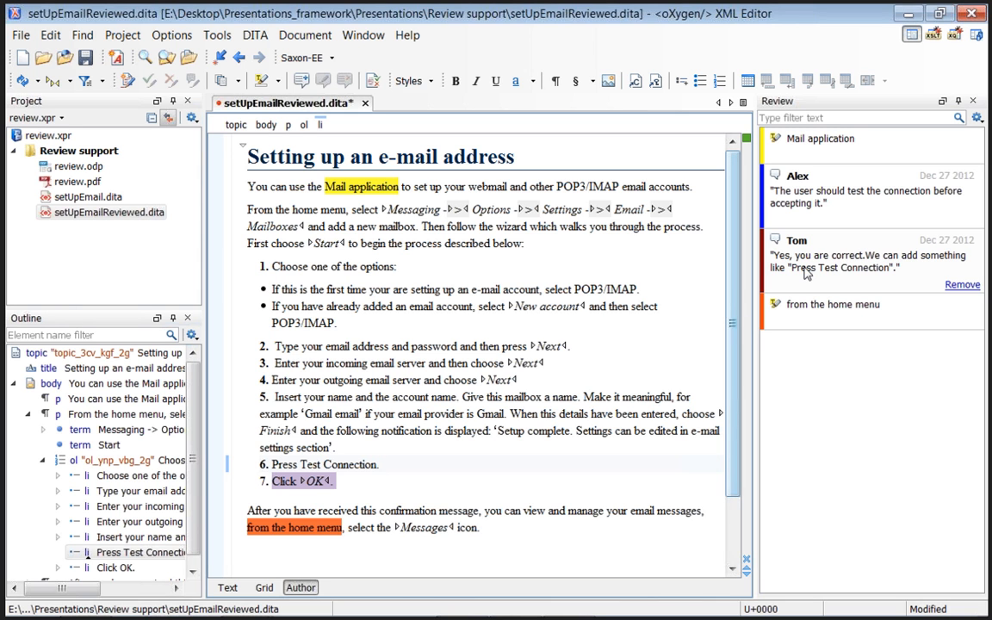
# Remove both comments attached to "Click OK" together
pyautogui.click(842, 268)
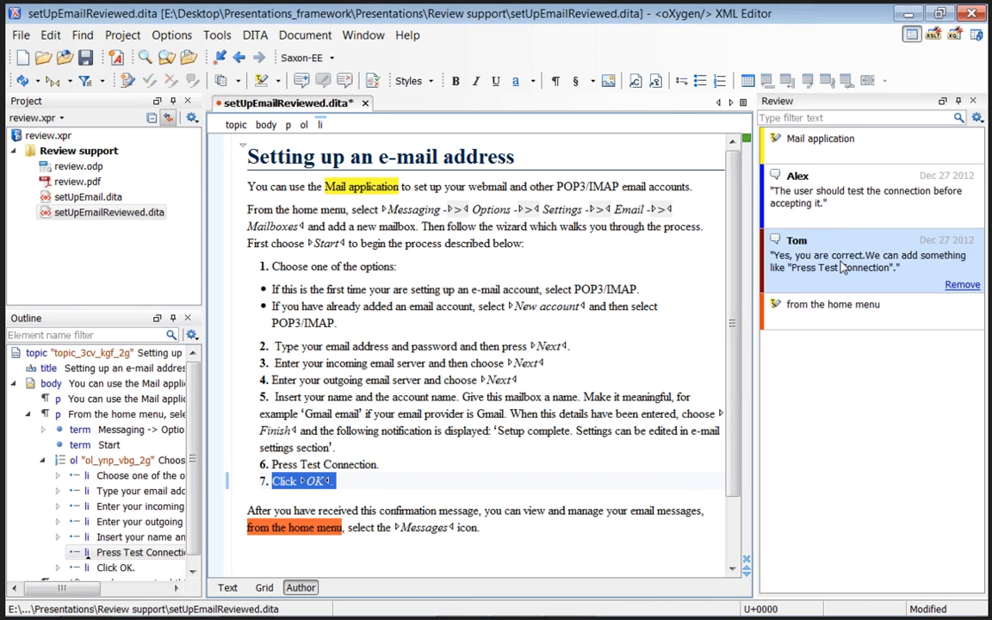
pyautogui.click(841, 222)
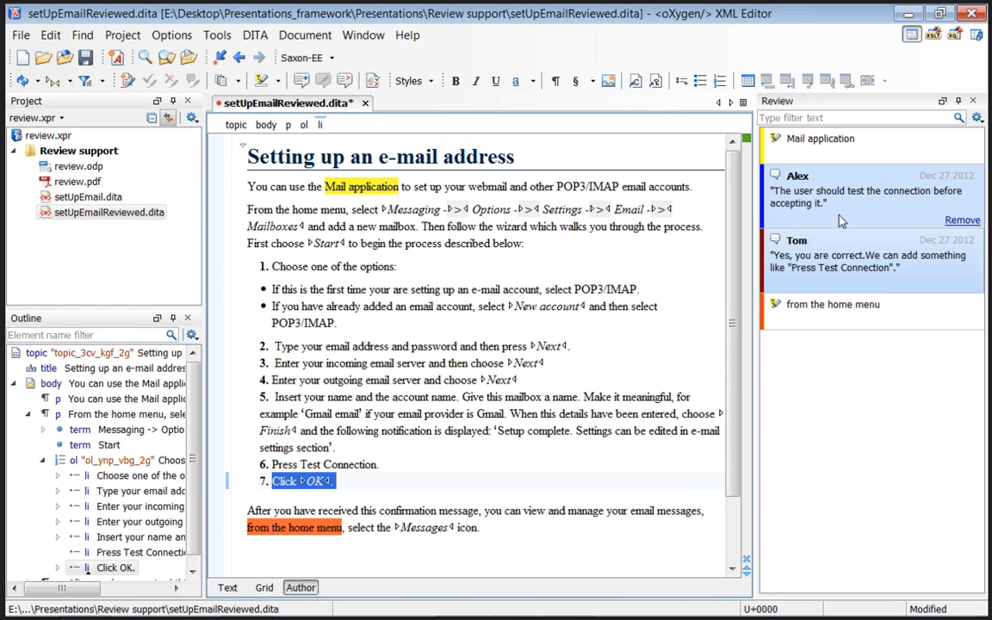
pyautogui.rightClick(845, 221)
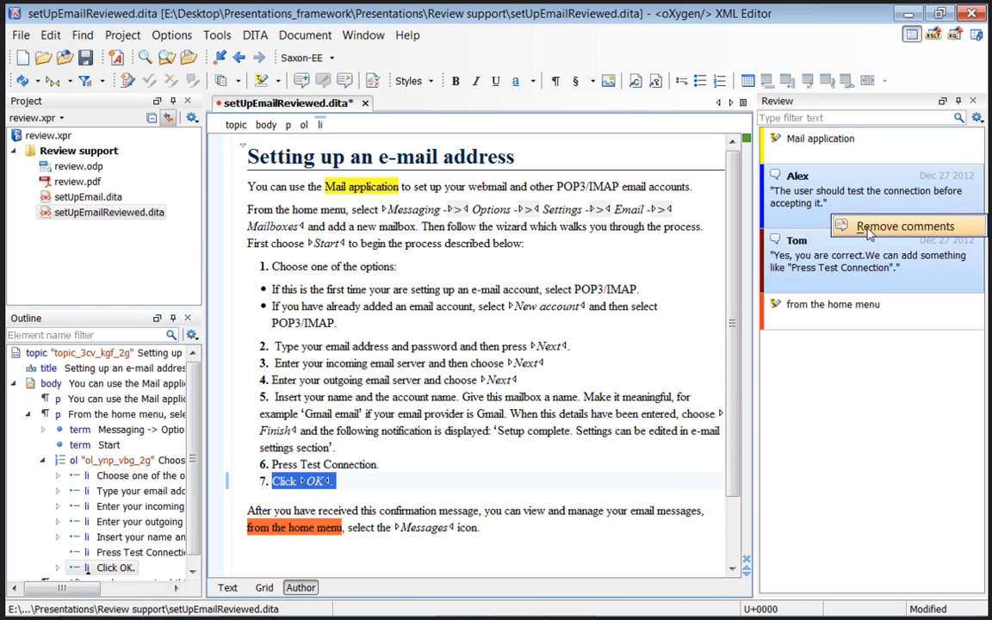
pyautogui.click(906, 227)
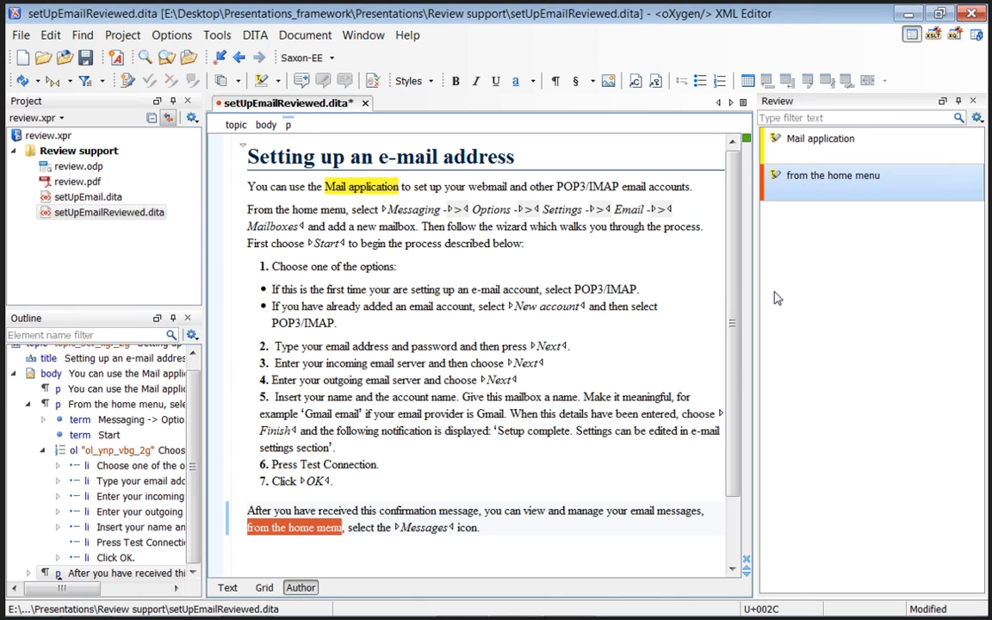
# Change "Mail application" to "e-mail application" in the first paragraph
pyautogui.moveTo(792, 186)
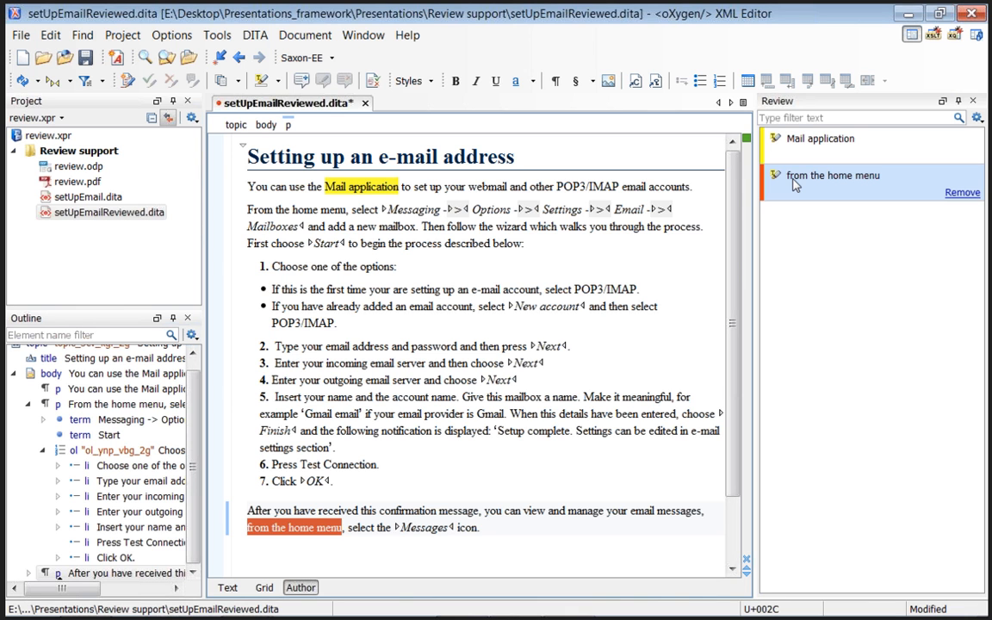
pyautogui.click(818, 139)
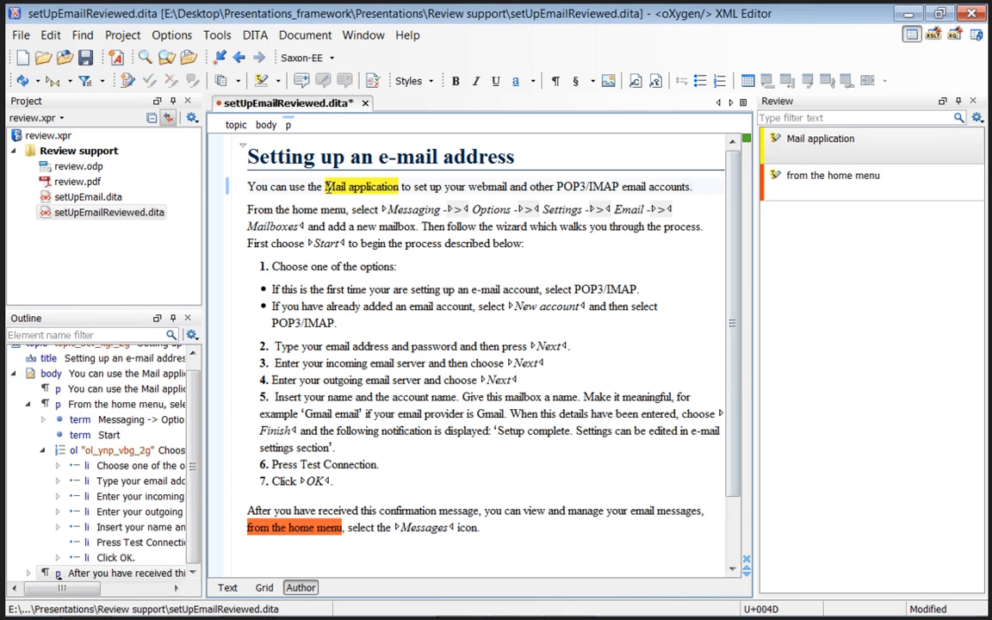
pyautogui.press('Delete')
pyautogui.write('e-m')
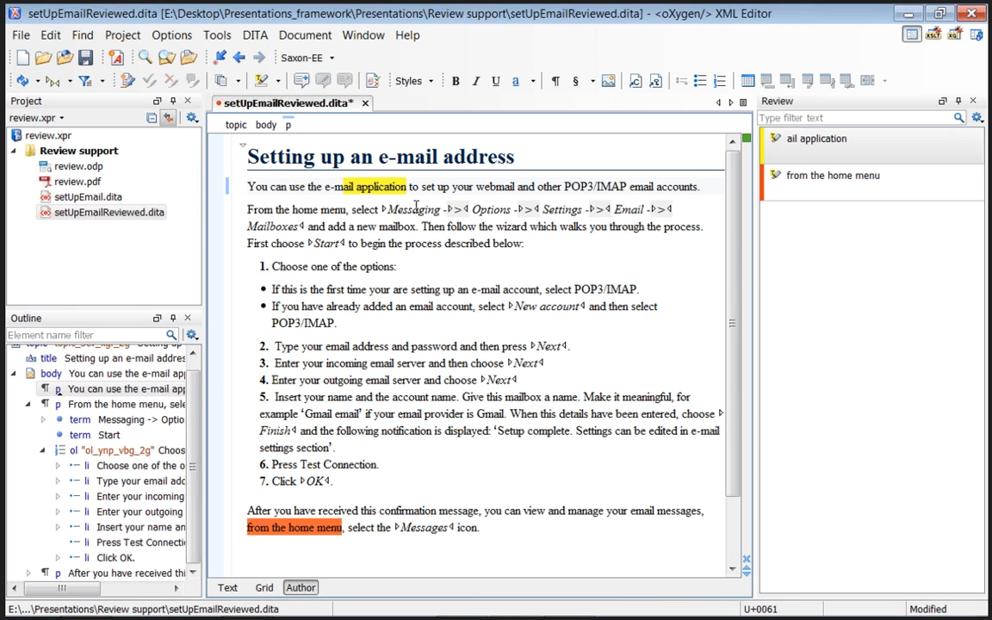
# Remove the two remaining highlights, on "ail application" and "from the home menu", together
pyautogui.moveTo(852, 161)
pyautogui.click(834, 186)
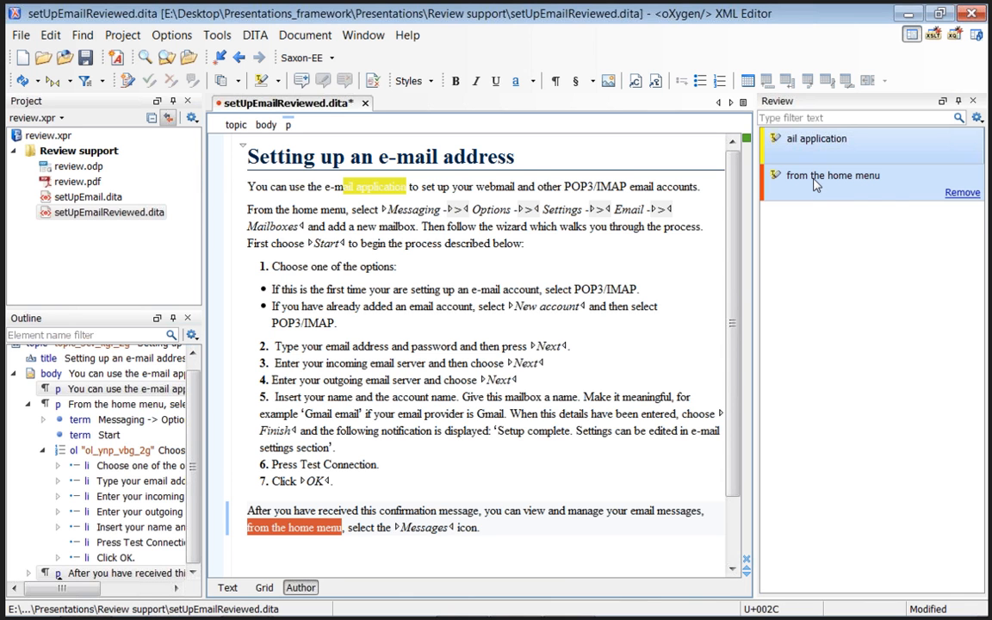
pyautogui.rightClick(815, 185)
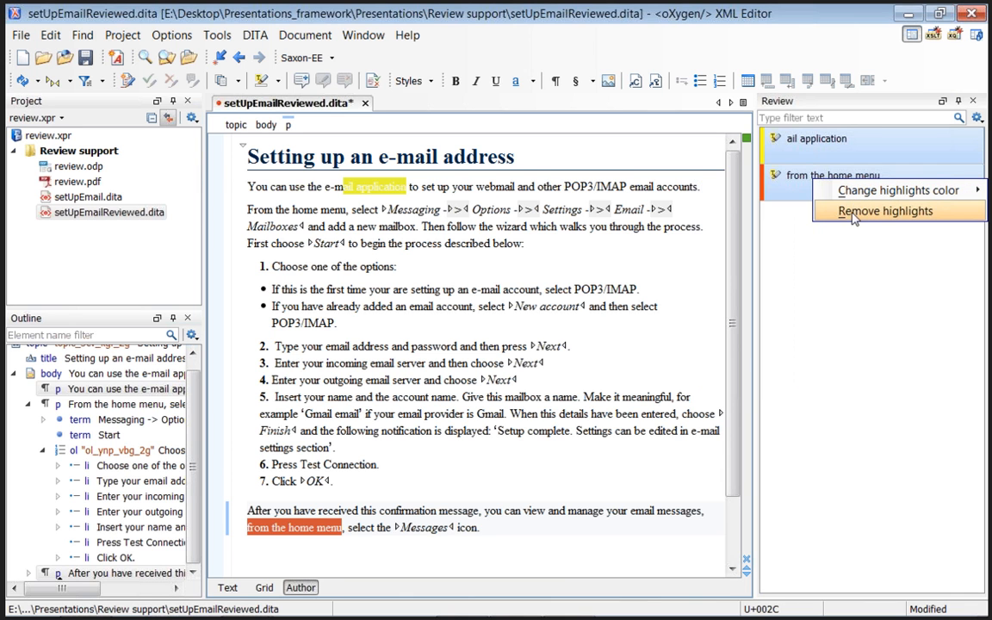
pyautogui.click(900, 212)
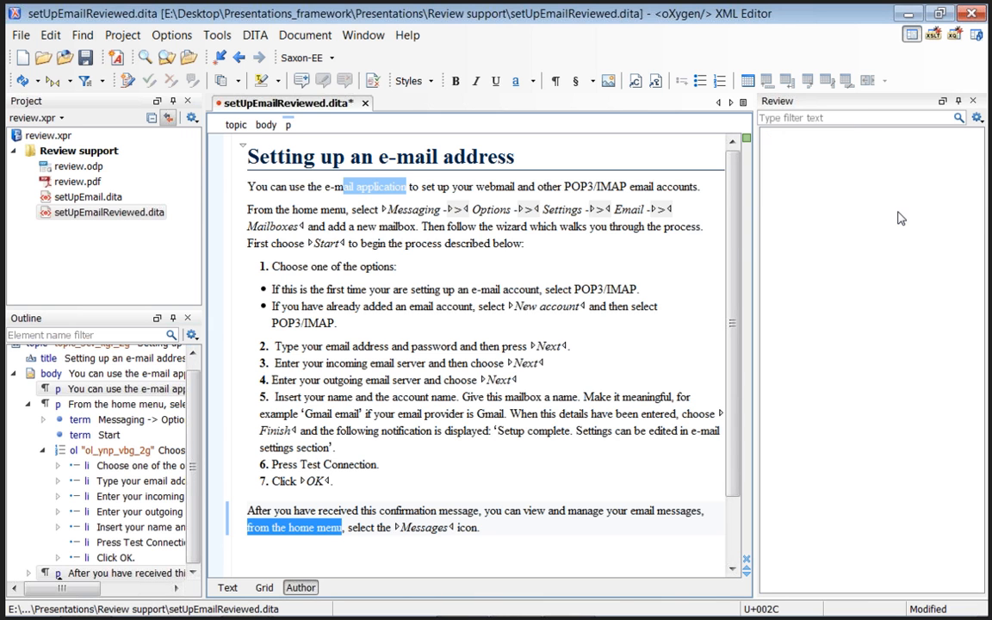
pyautogui.click(675, 285)
pyautogui.scroll(-1, 674, 284)
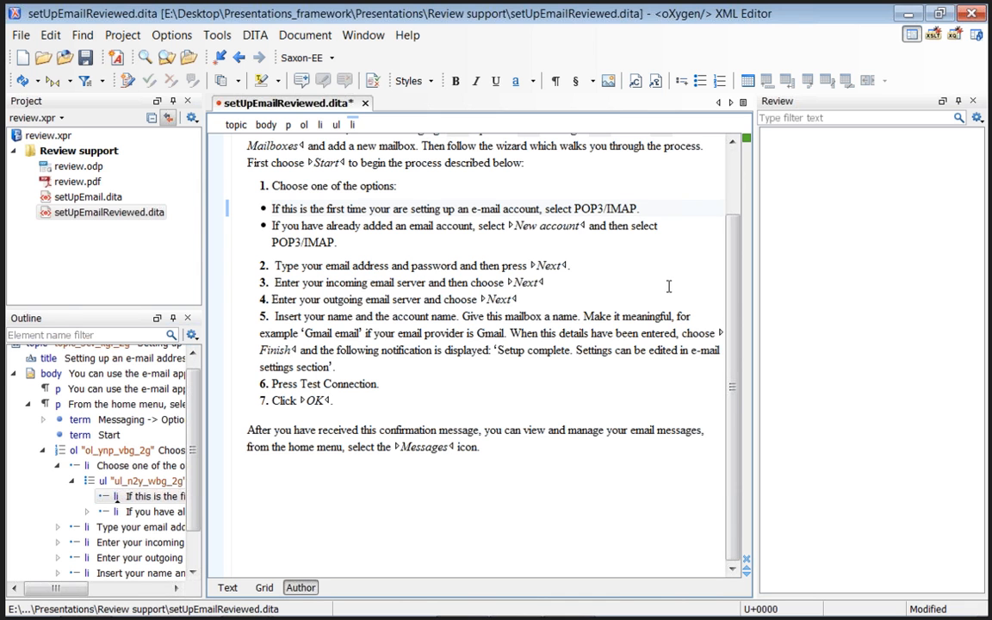
# Close the XML editor window containing setUpEmailReviewed.dita
pyautogui.hotkey('alt', 'Tab')
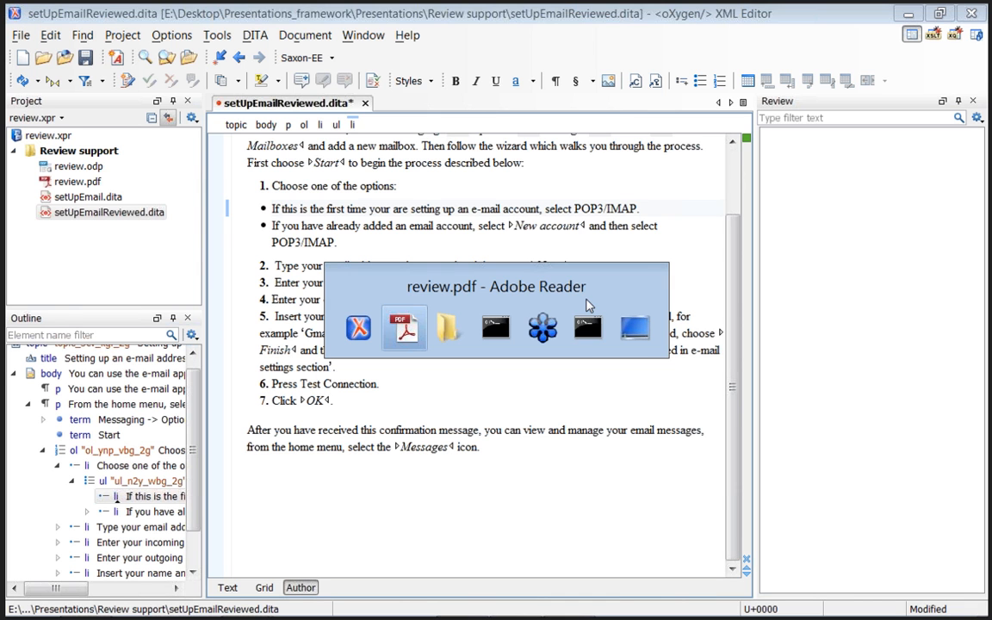
pyautogui.click(602, 233)
pyautogui.click(512, 243)
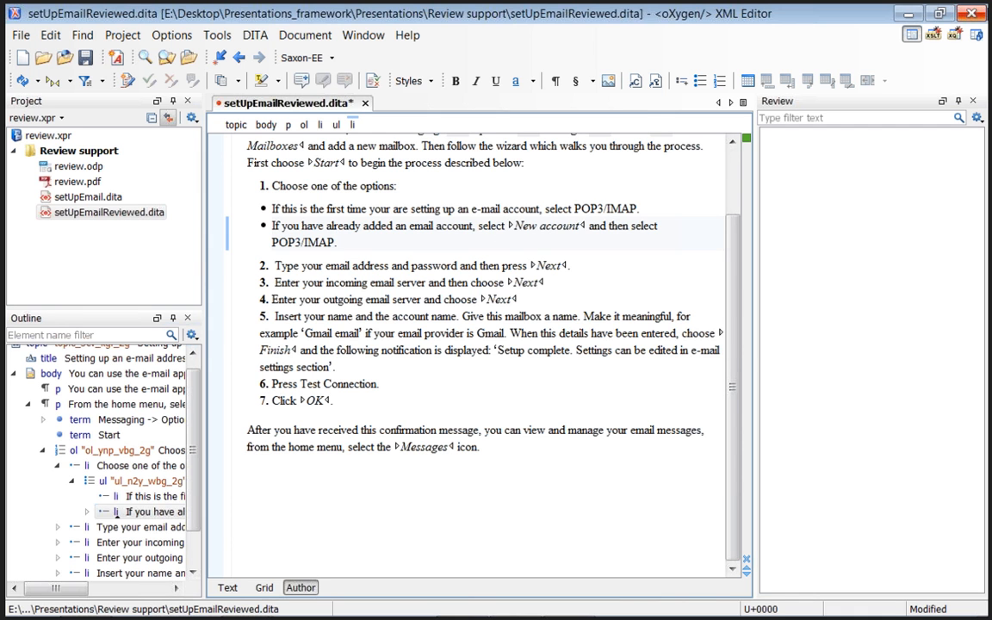
pyautogui.click(971, 15)
pyautogui.click(498, 334)
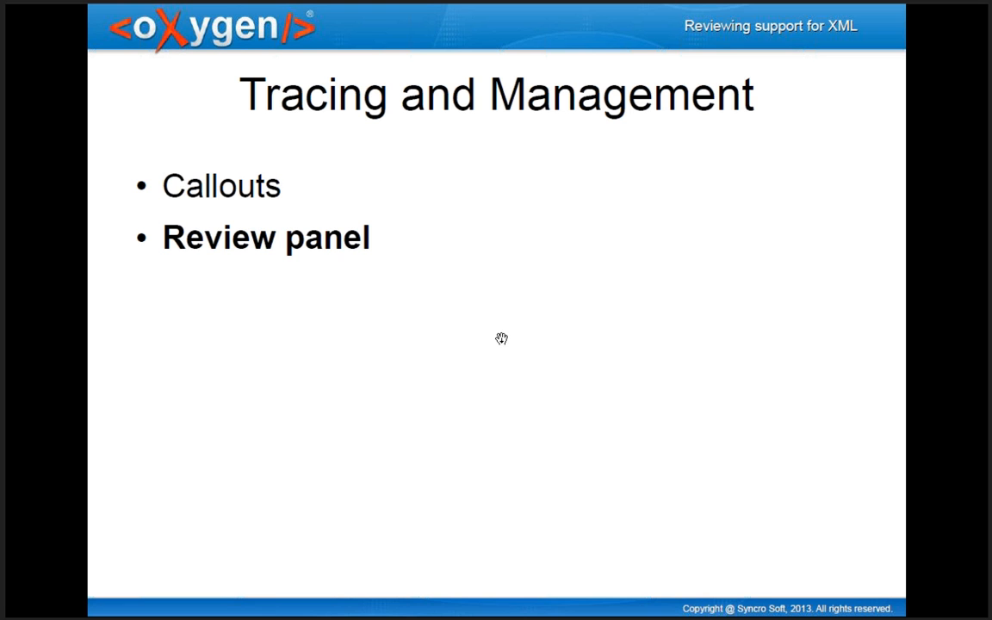
# Switch to the command prompt and launch a new session of oXygen XML Editor from it
pyautogui.hotkey('alt', 'Tab')
pyautogui.hotkey('alt', 'Tab')
pyautogui.hotkey('alt', 'Tab')
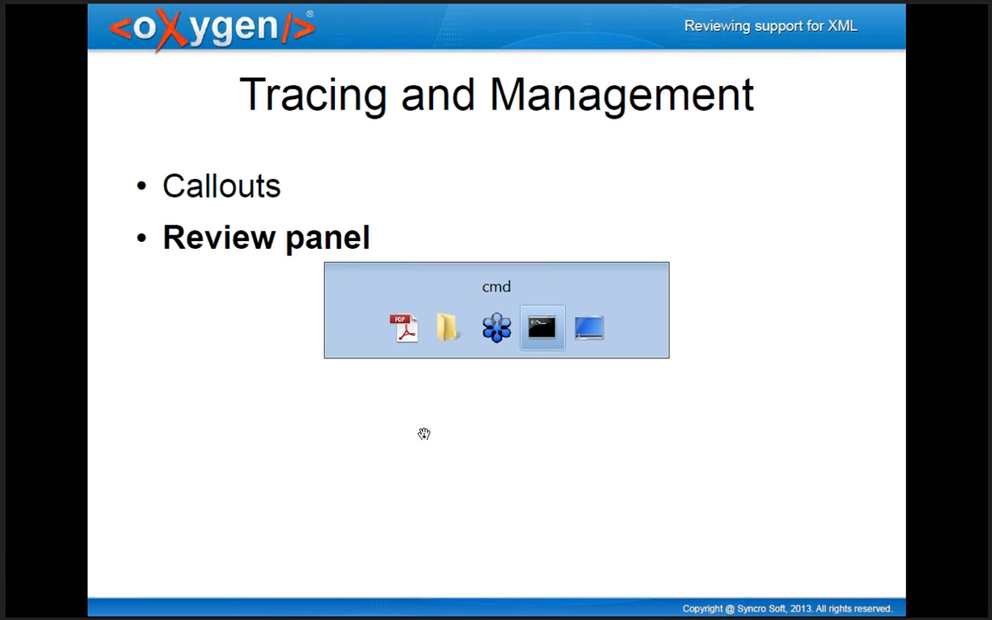
pyautogui.write('o')
pyautogui.press('Return')
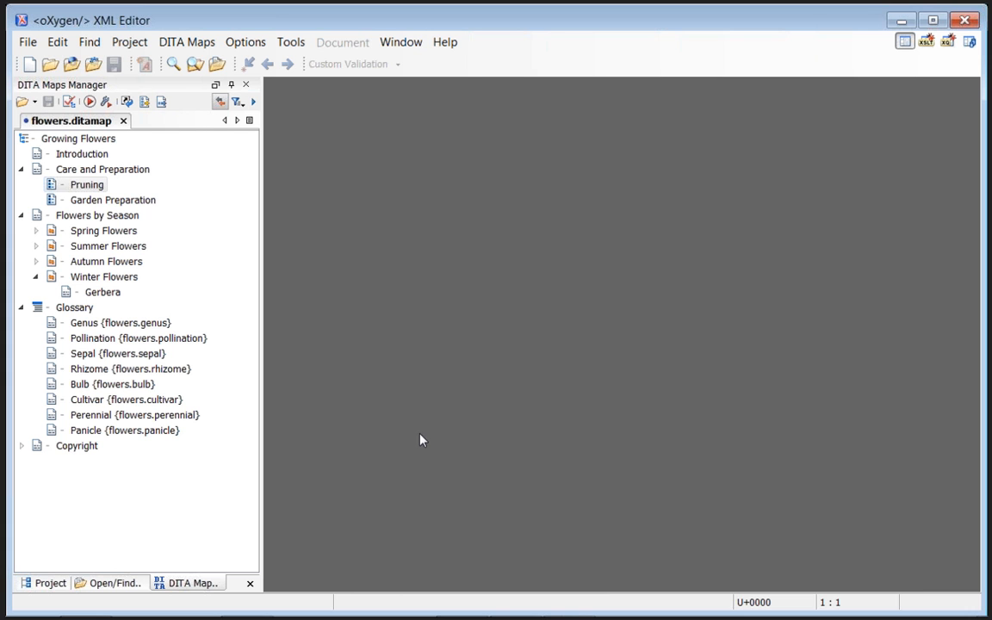
# View the sample.xpr project and the flowers.ditamap map, and build the resource index in the Open/Find Resource view
pyautogui.click(107, 586)
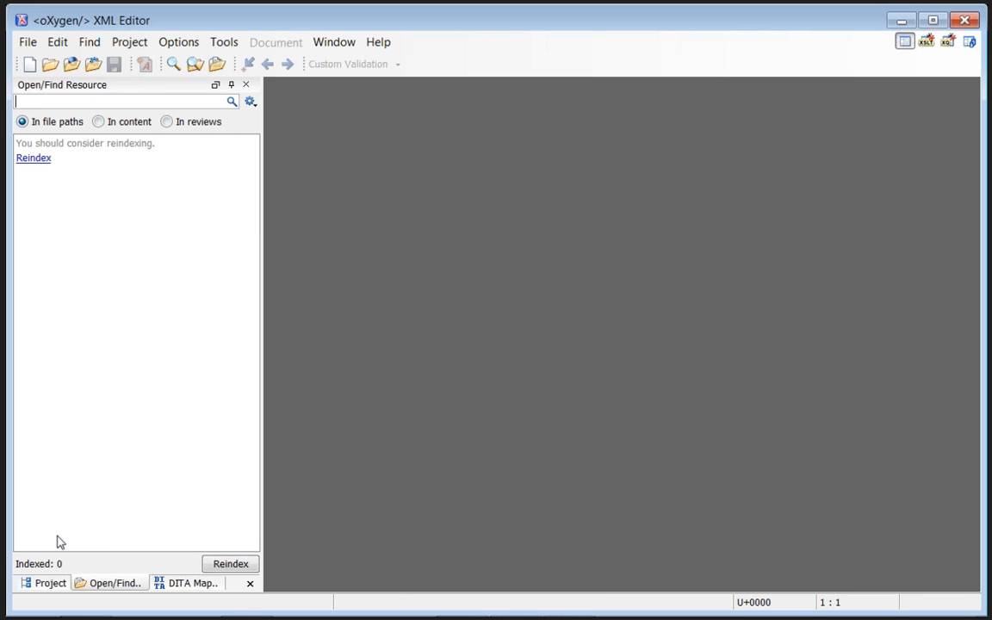
pyautogui.click(49, 583)
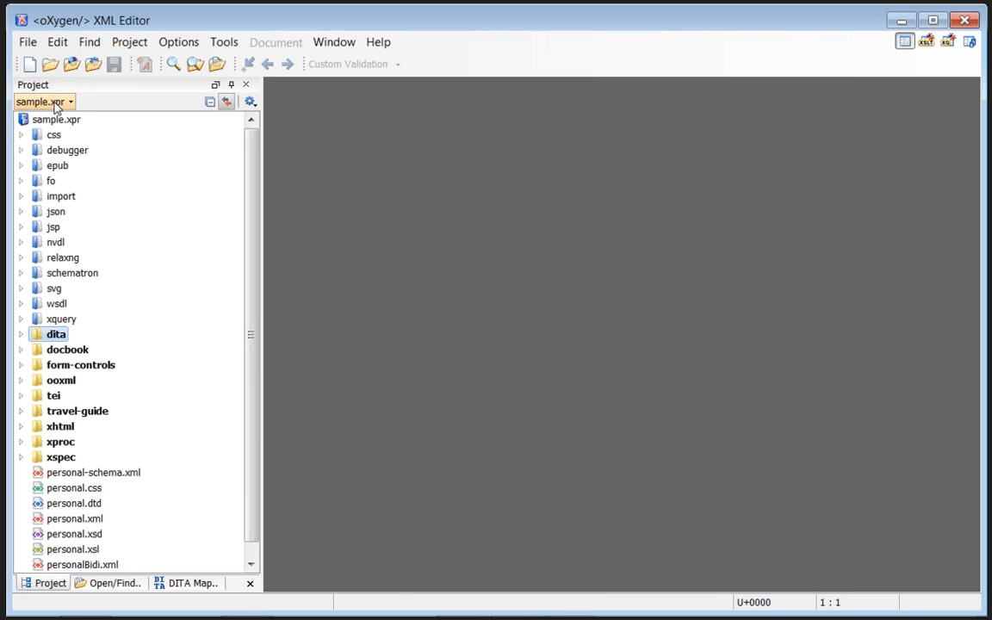
pyautogui.click(178, 586)
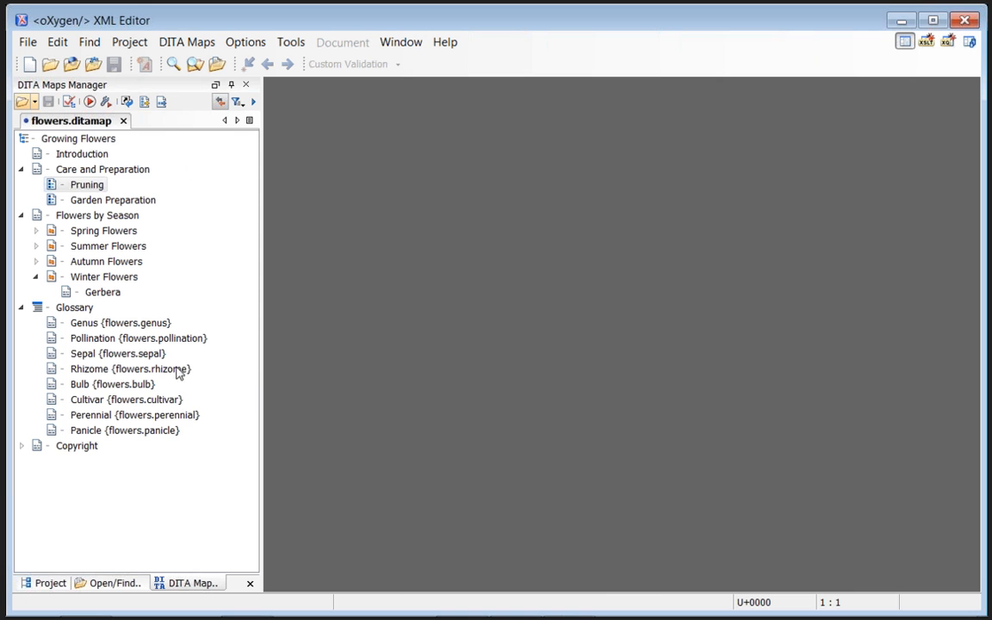
pyautogui.click(126, 582)
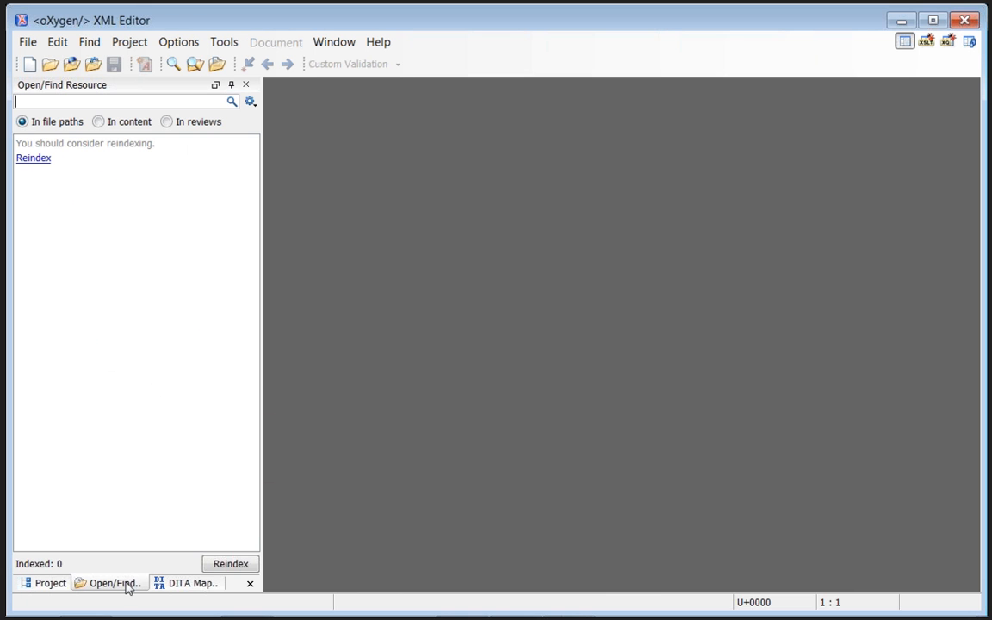
pyautogui.click(34, 159)
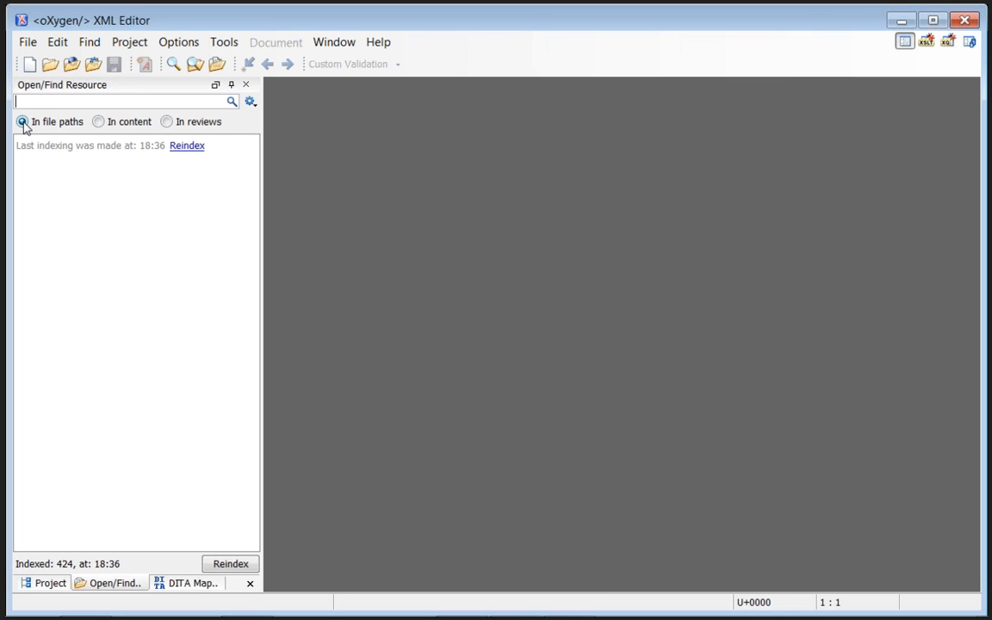
# Search the indexed resources for "snow", first in file paths and then in content
pyautogui.click(23, 123)
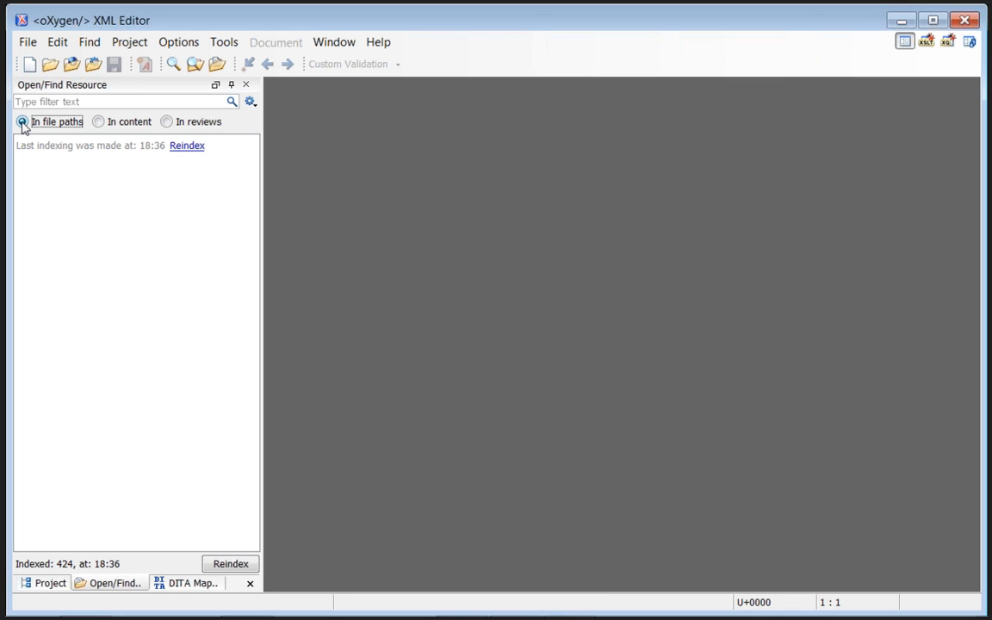
pyautogui.click(27, 103)
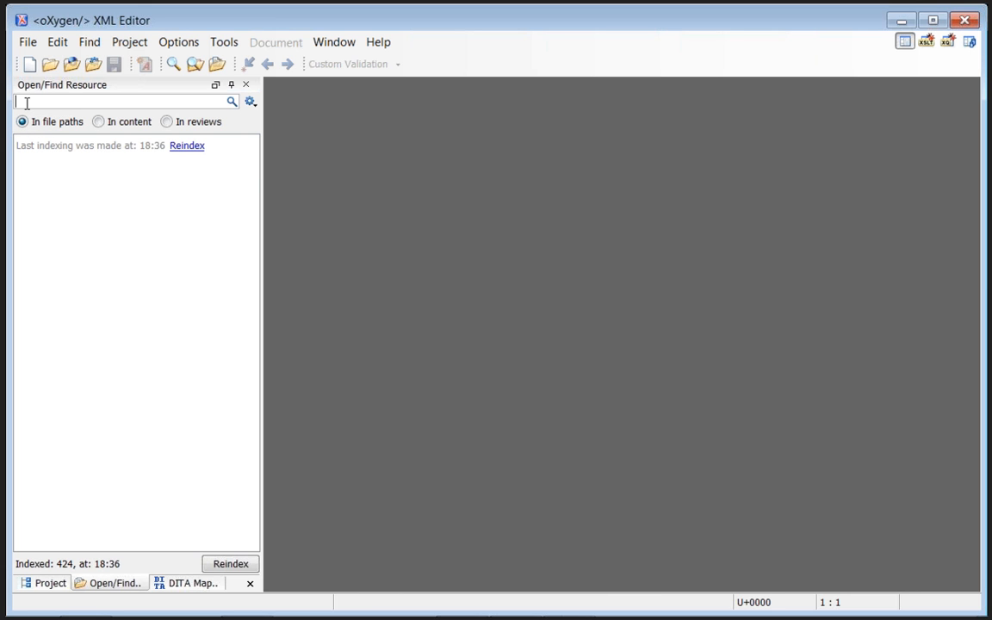
pyautogui.write('snow')
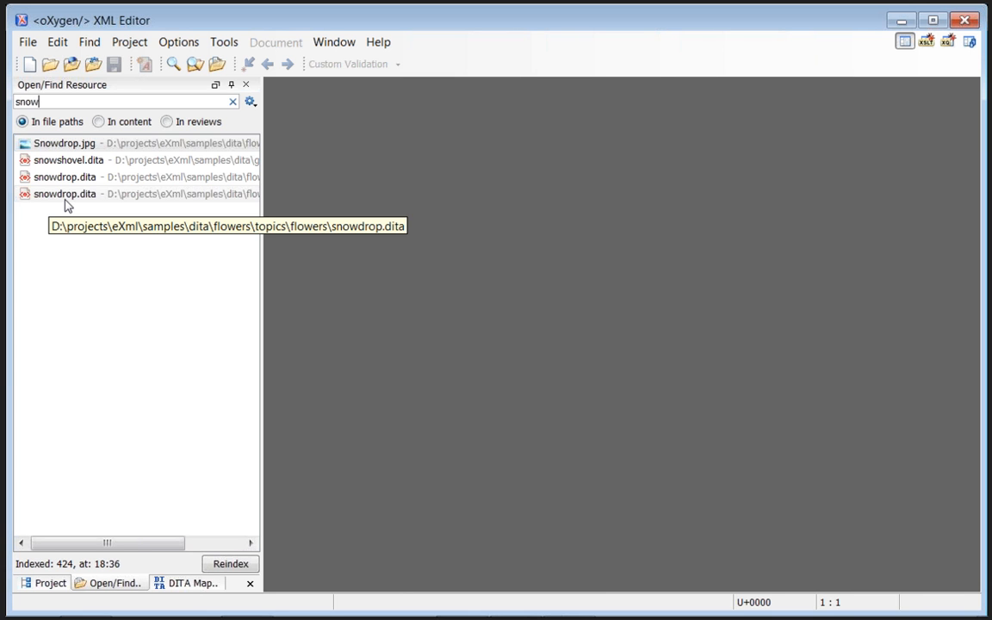
pyautogui.click(99, 122)
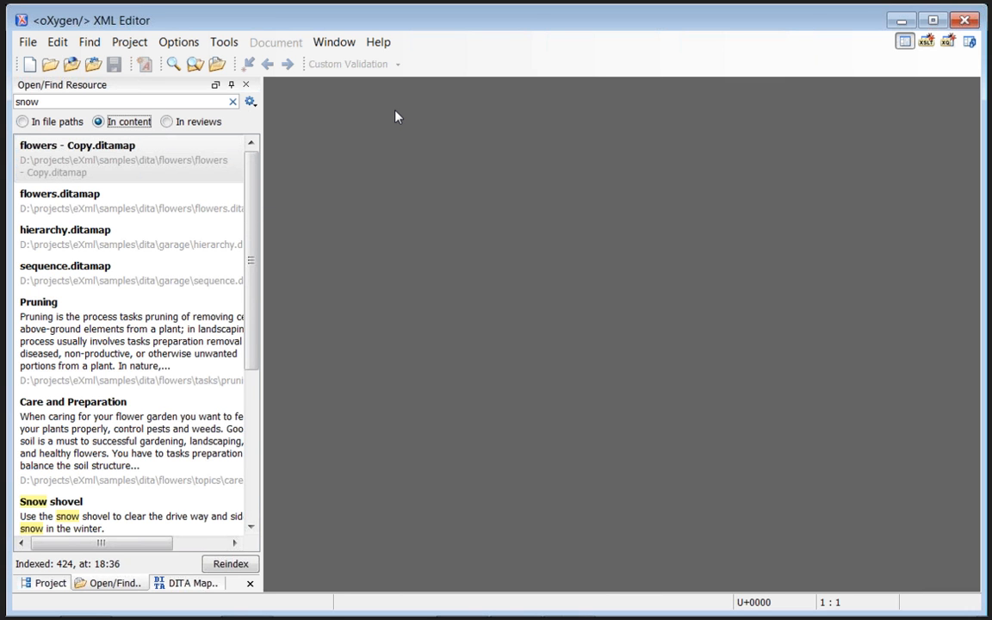
# Search the content of the indexed resources for "bloom* AND grow*"
pyautogui.doubleClick(123, 102)
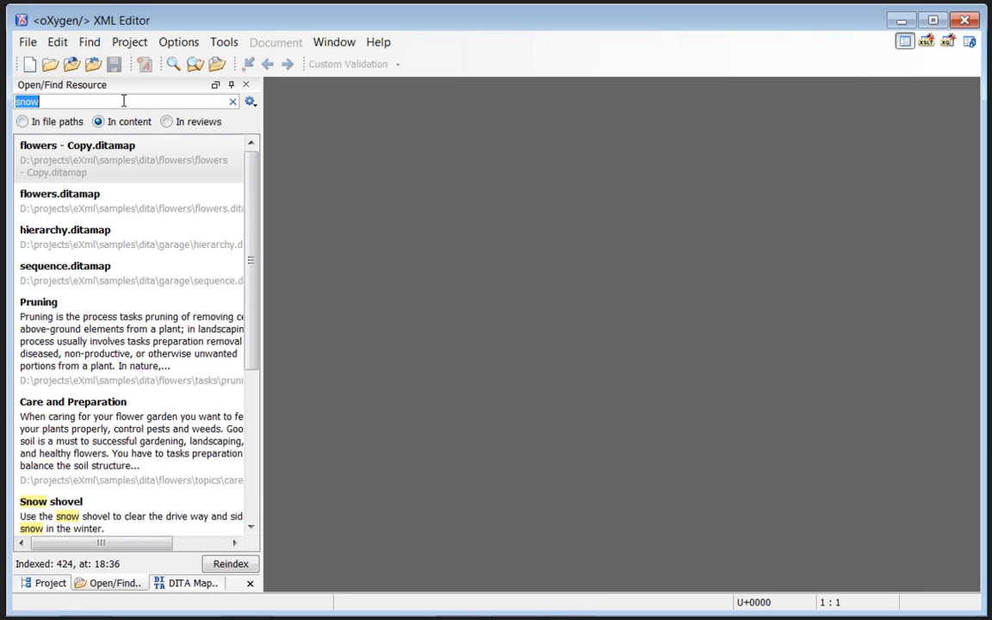
pyautogui.write('sn')
pyautogui.press('BackSpace')
pyautogui.press('BackSpace')
pyautogui.write('bloo')
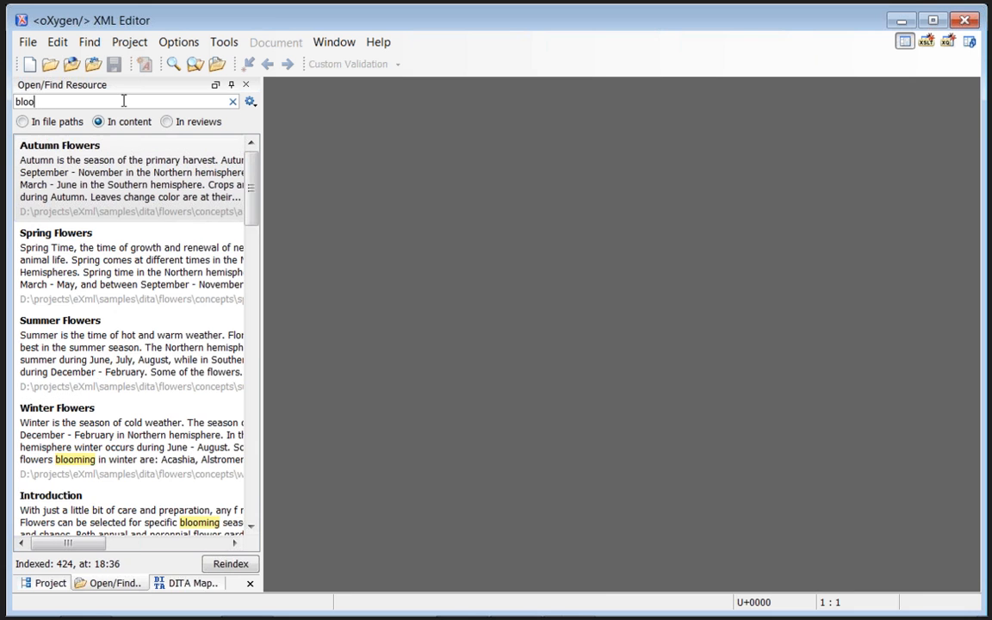
pyautogui.write('m* ')
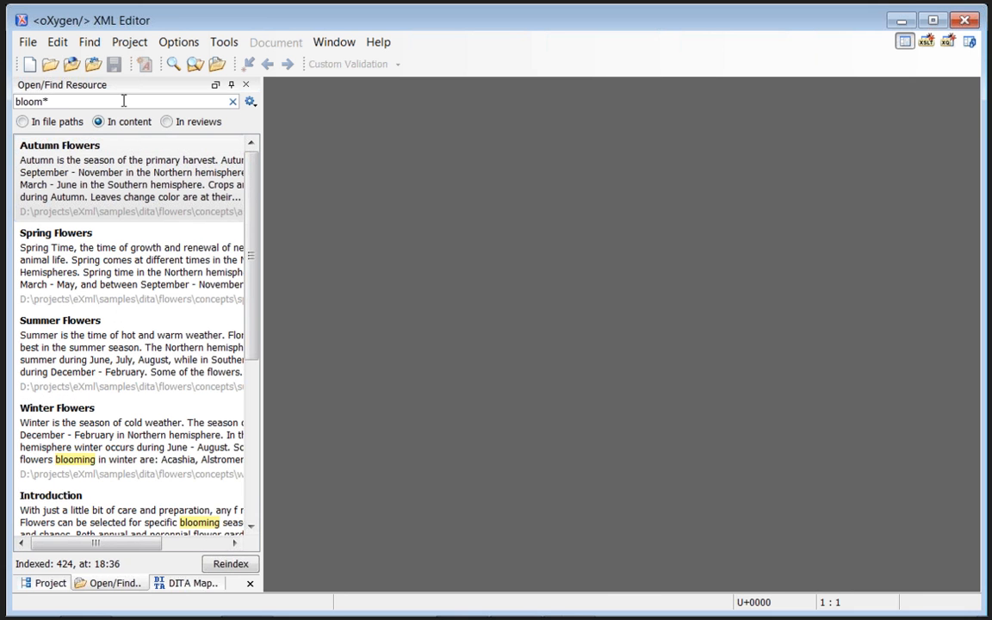
pyautogui.write('AND grou')
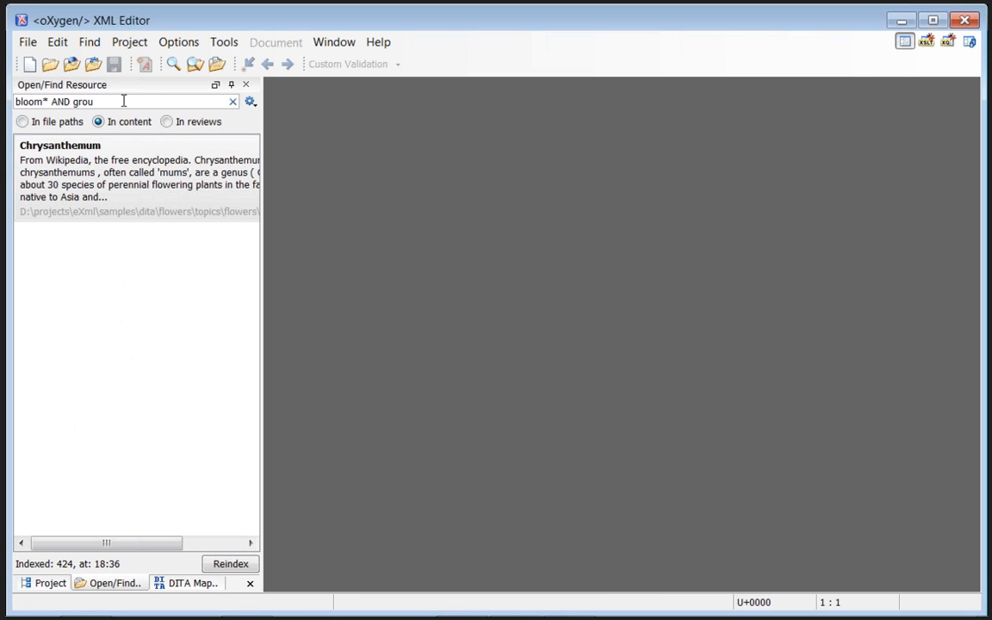
pyautogui.press('BackSpace')
pyautogui.write('w')
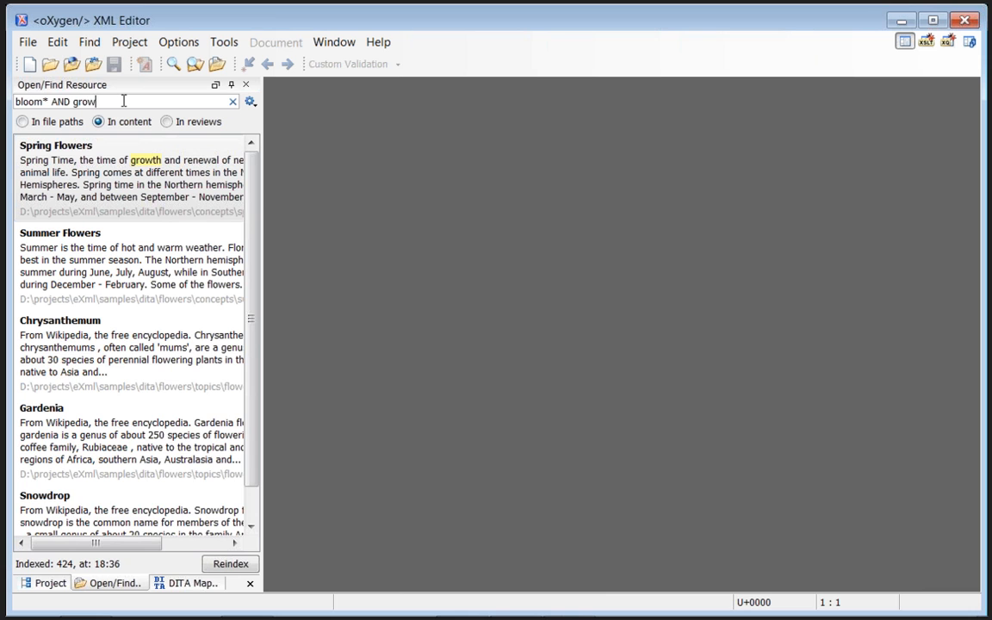
pyautogui.write('*')
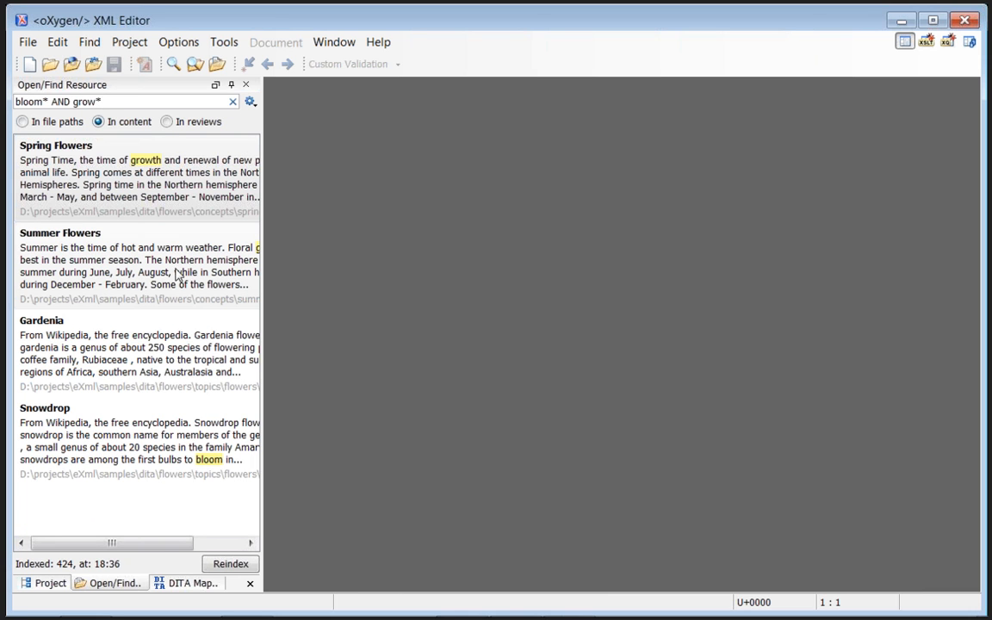
# Open the Summer Flowers result to view its highlighted matches, and close the document and its list of matches
pyautogui.click(109, 270)
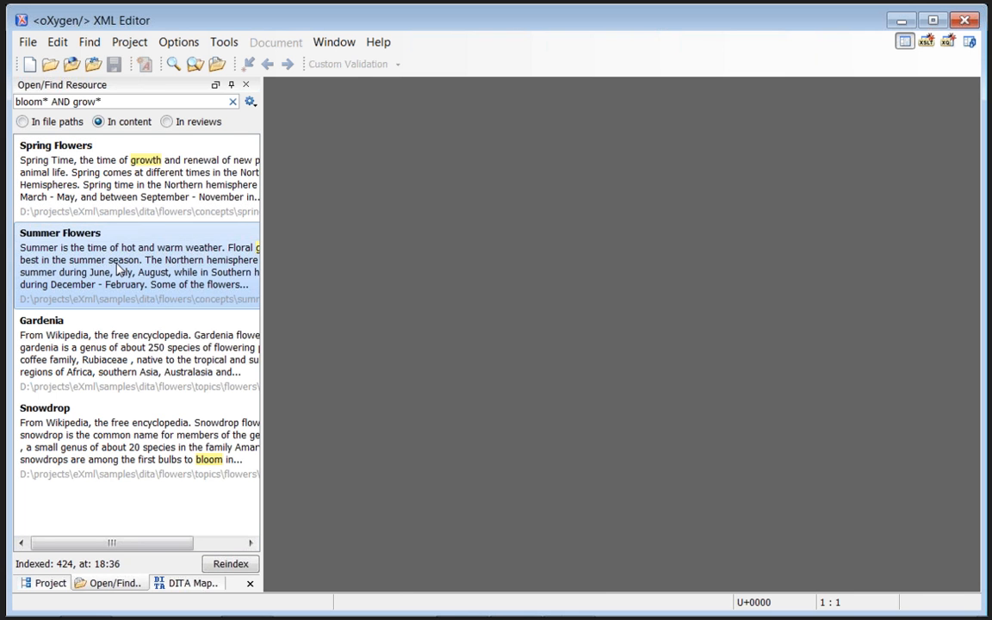
pyautogui.doubleClick(98, 232)
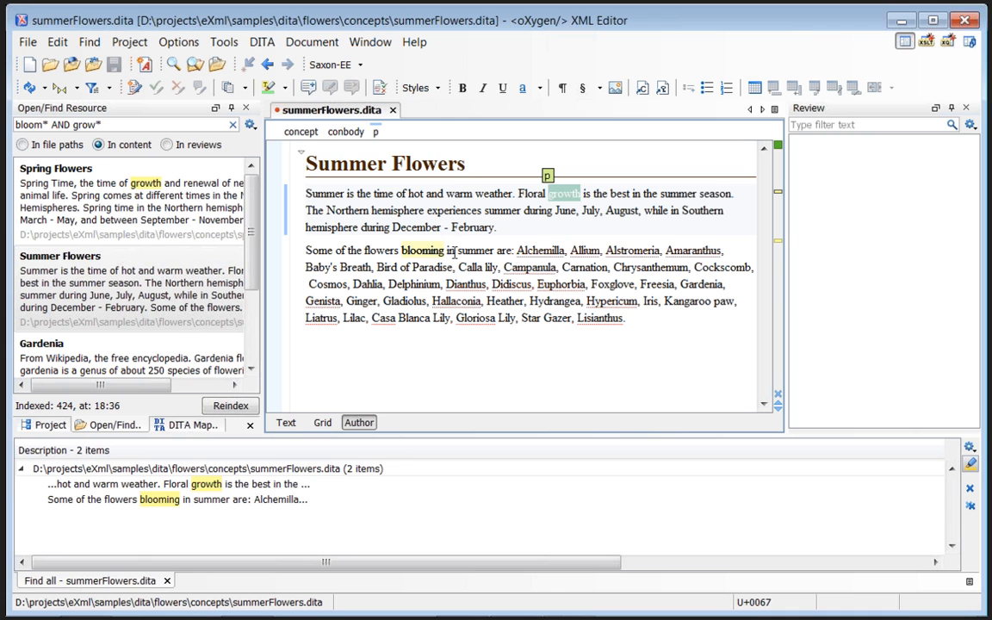
pyautogui.click(555, 214)
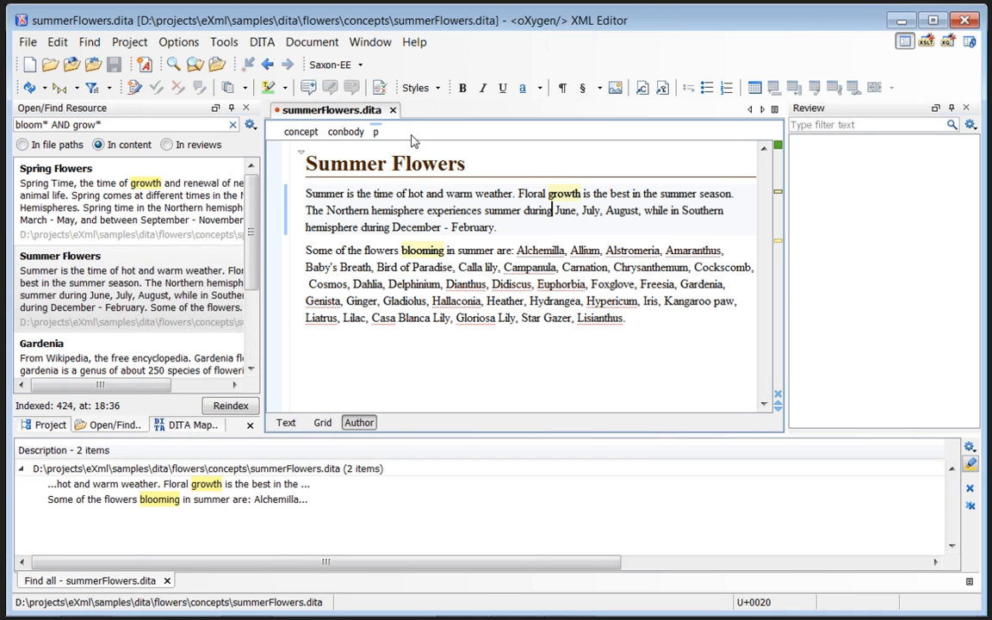
pyautogui.click(392, 110)
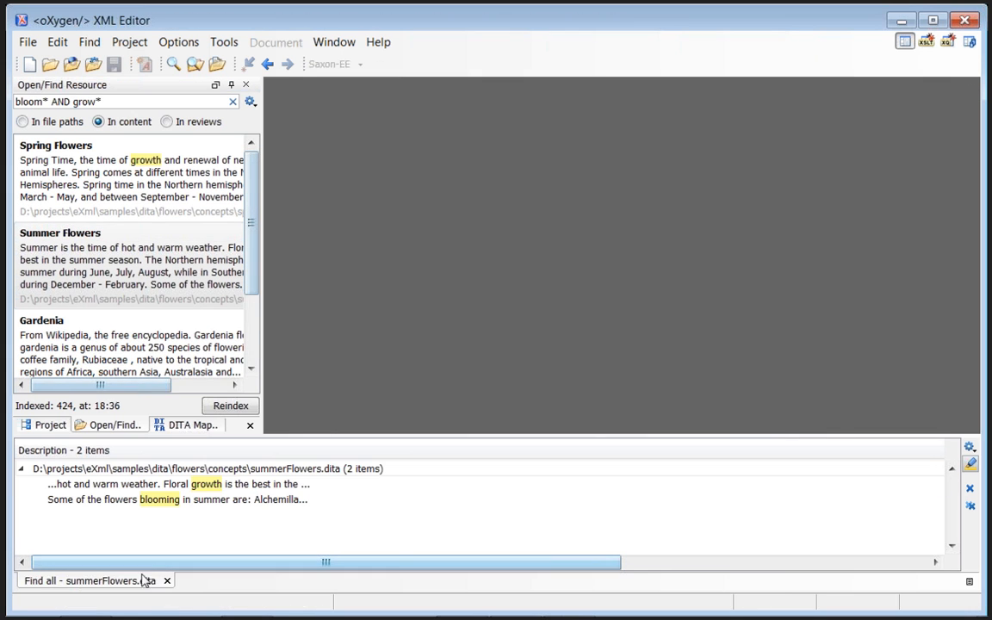
pyautogui.click(167, 580)
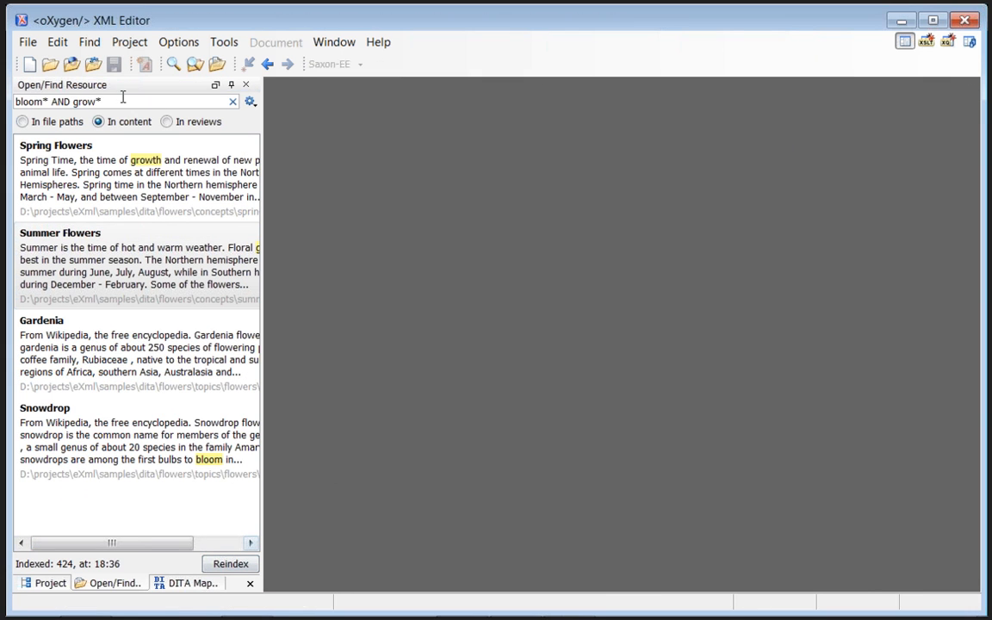
# Replace the content search with "title:installing" to search only in topic titles
pyautogui.moveTo(104, 101); pyautogui.dragTo(13, 94)
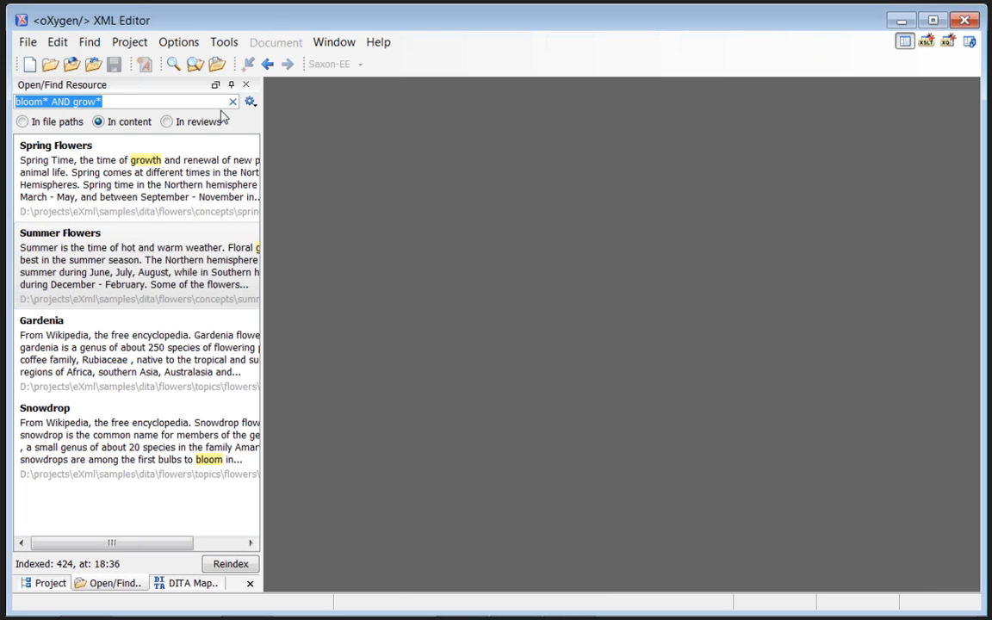
pyautogui.press('BackSpace')
pyautogui.write('title')
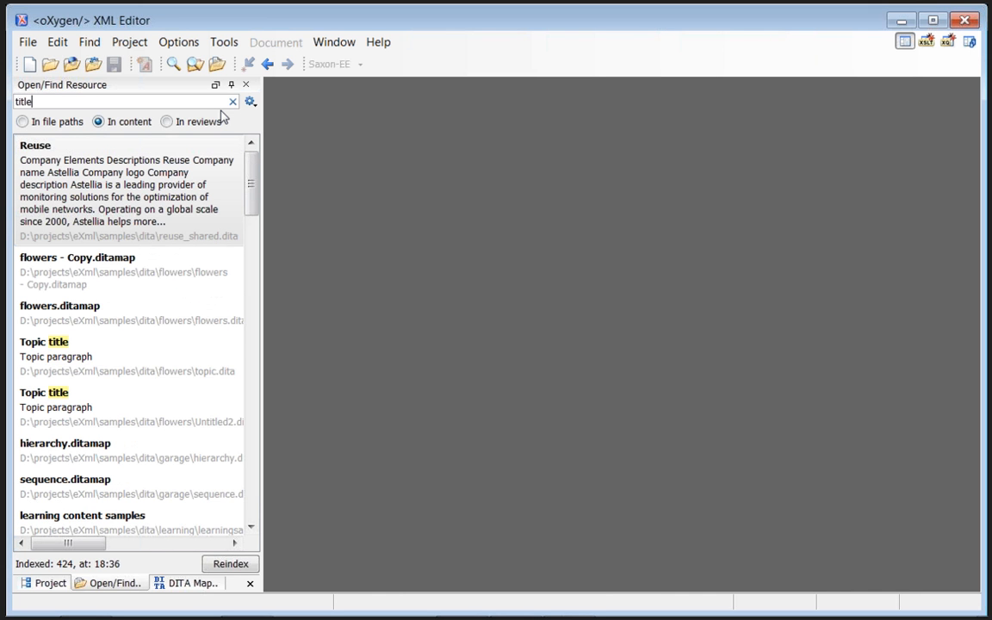
pyautogui.write(':')
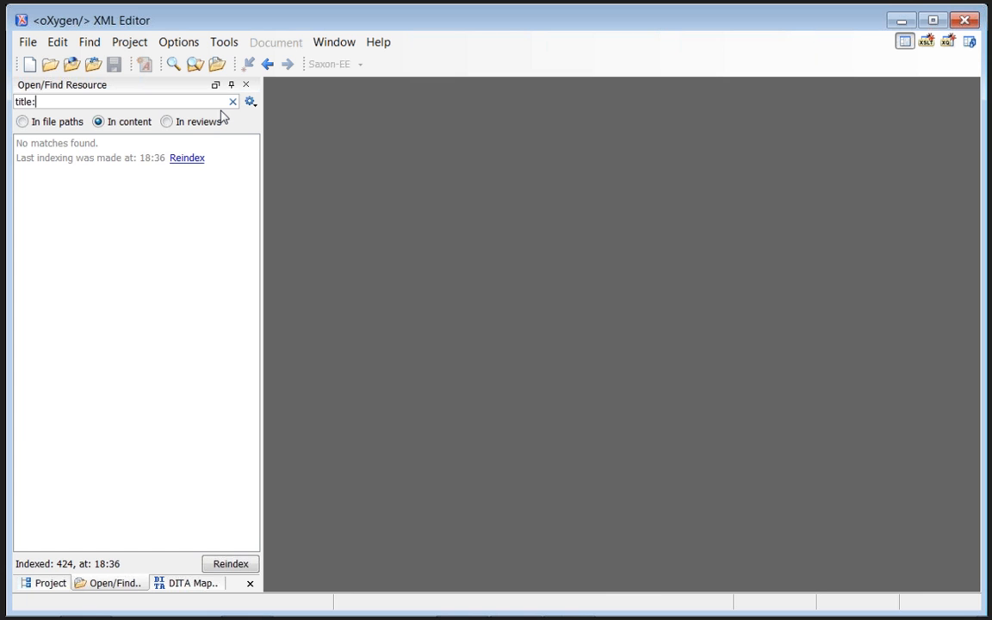
pyautogui.write('int')
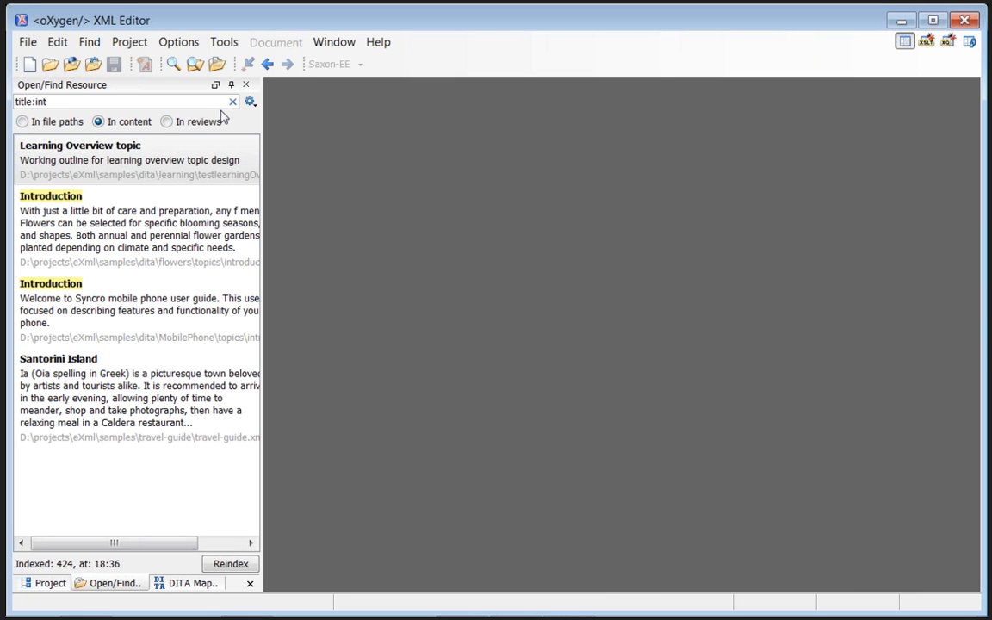
pyautogui.press('BackSpace')
pyautogui.write('stalling')
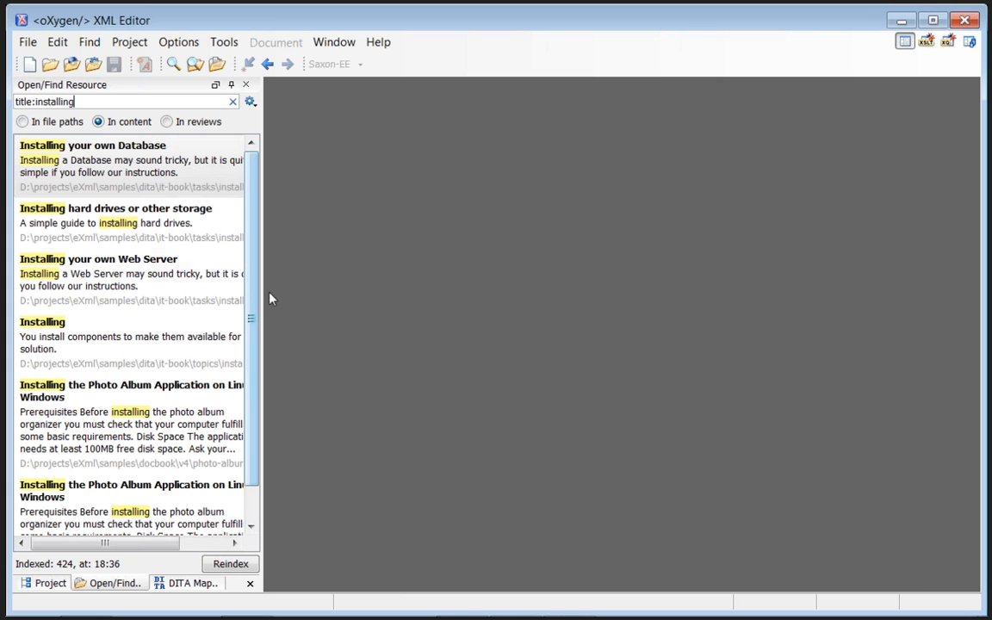
# Open the "Installing your own Database" result to view its matches, and close the document and its list of matches
pyautogui.doubleClick(68, 154)
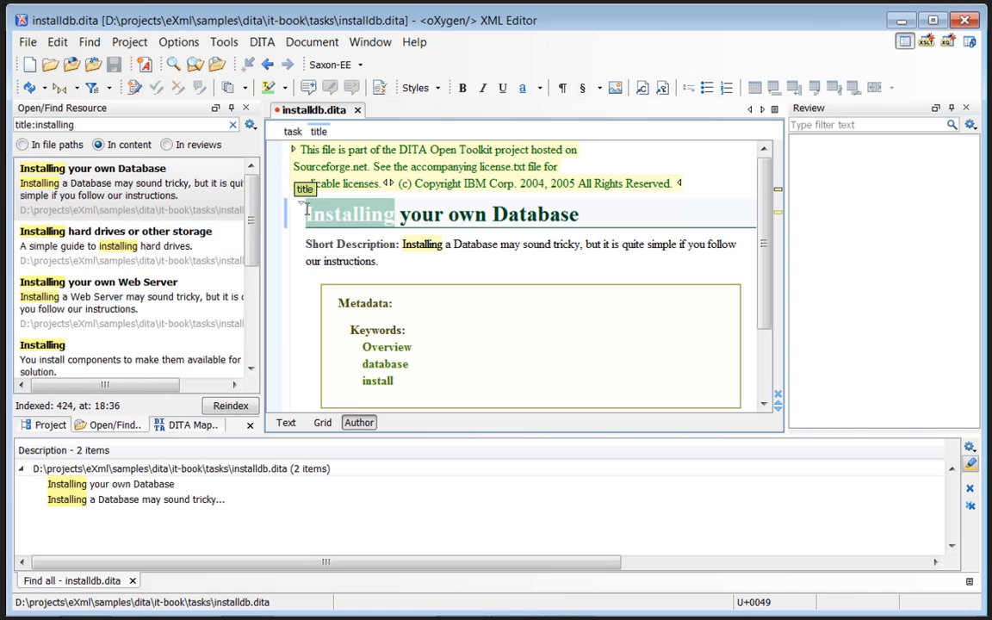
pyautogui.moveTo(306, 213); pyautogui.dragTo(394, 213)
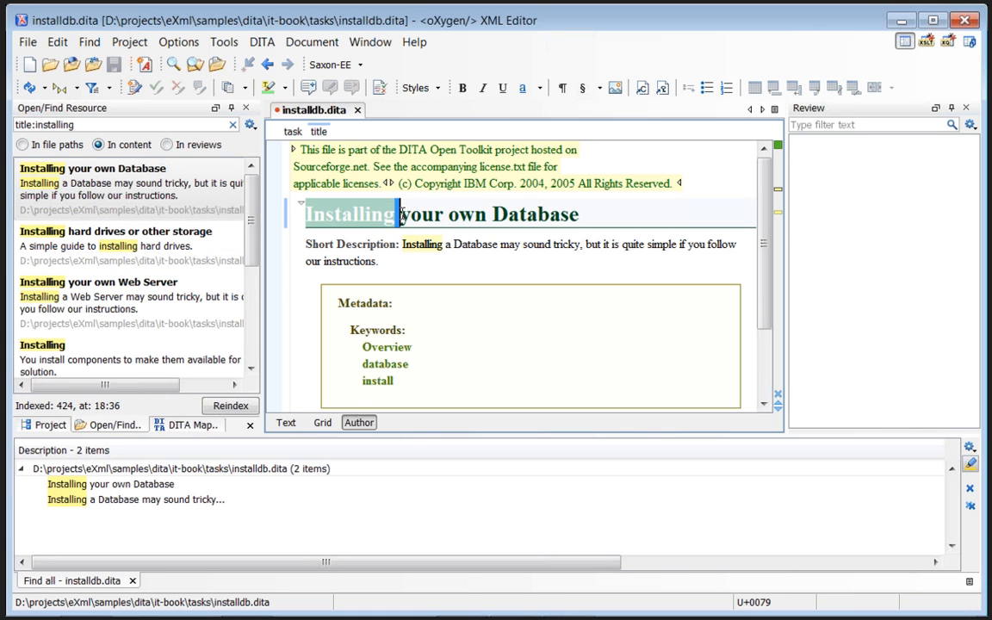
pyautogui.click(458, 214)
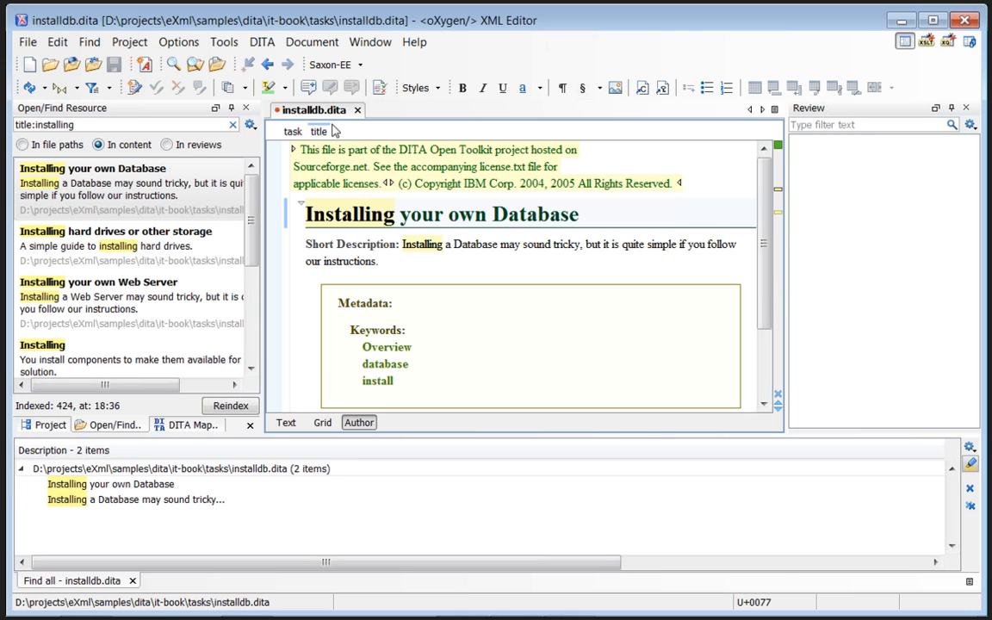
pyautogui.click(357, 111)
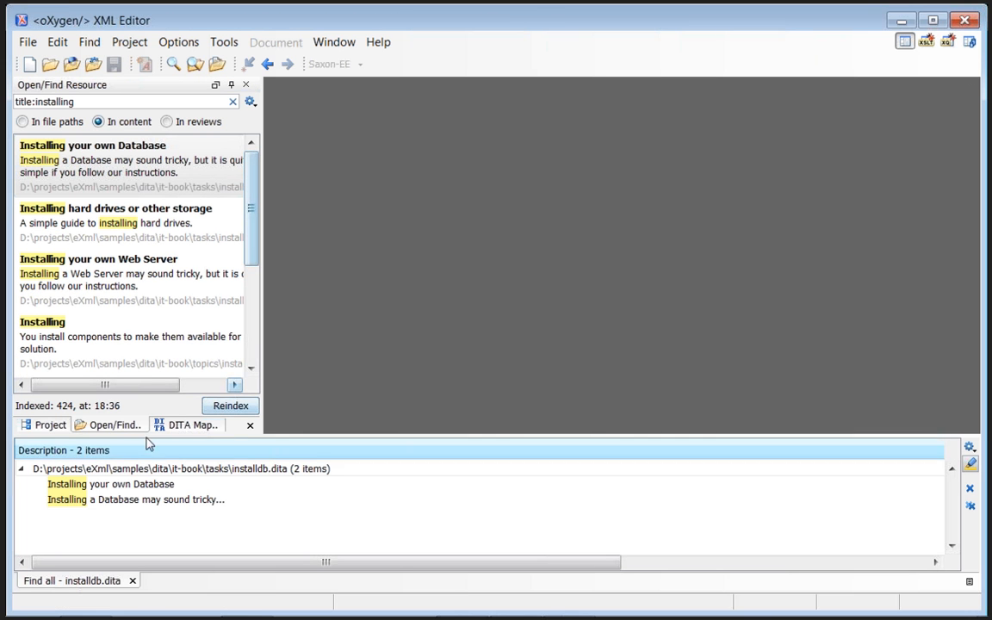
pyautogui.click(132, 581)
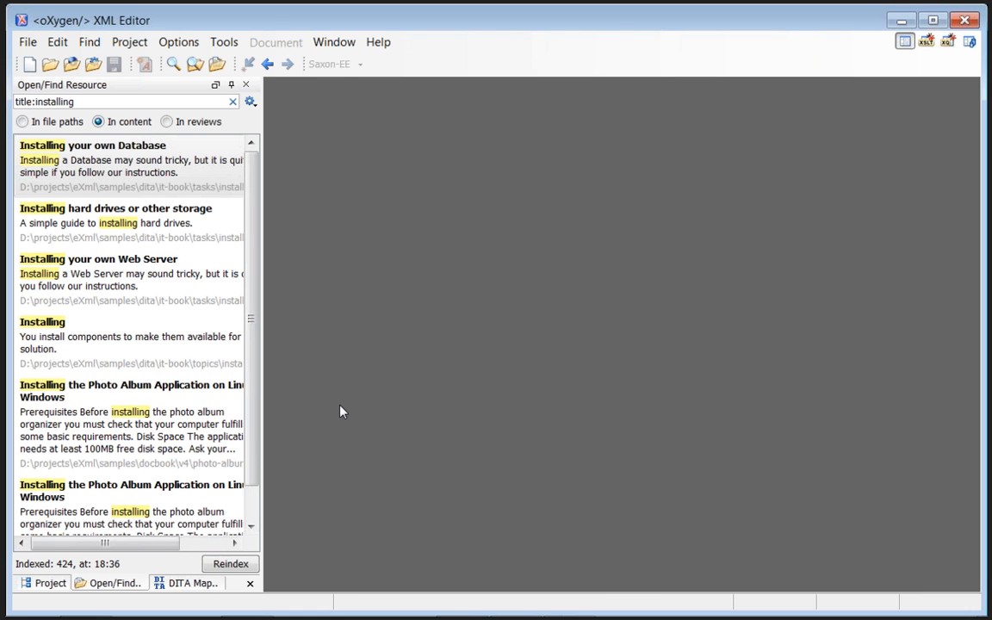
# Switch the resource search to reviews and clear the "title:installing" filter to list all indexed review items
pyautogui.click(167, 122)
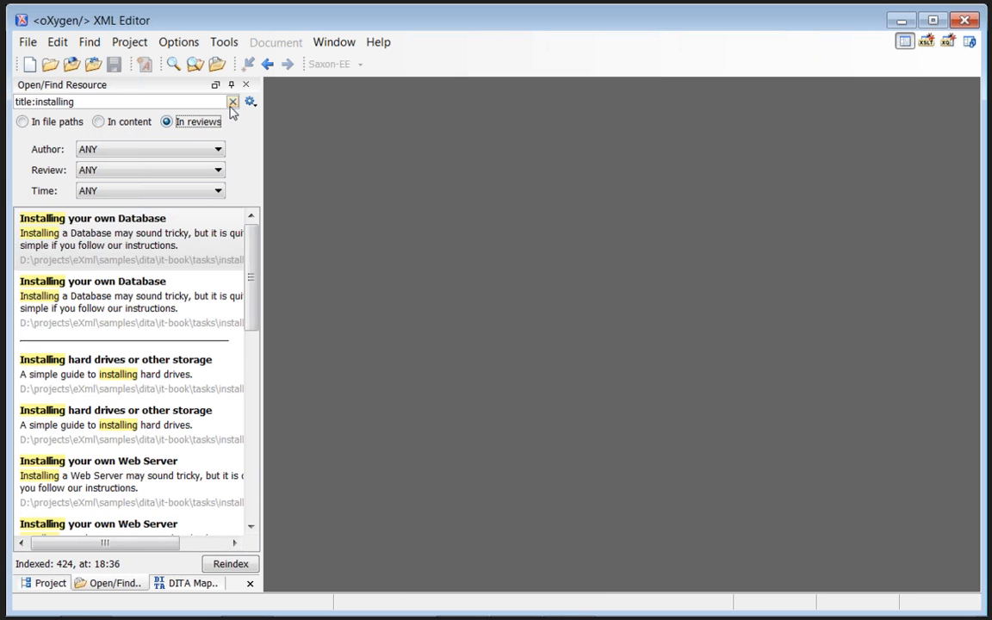
pyautogui.click(232, 102)
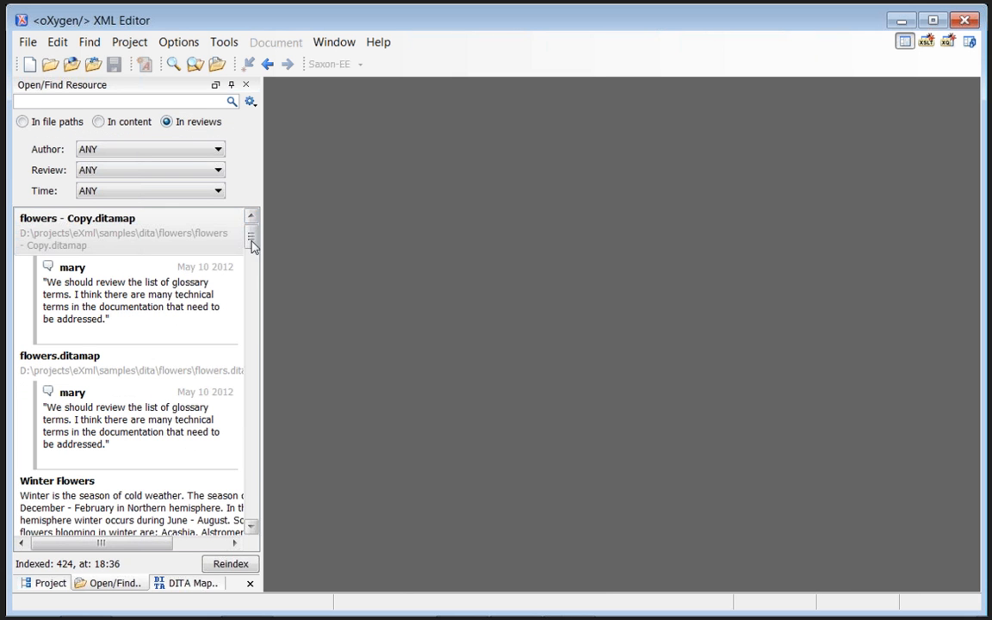
pyautogui.click(167, 123)
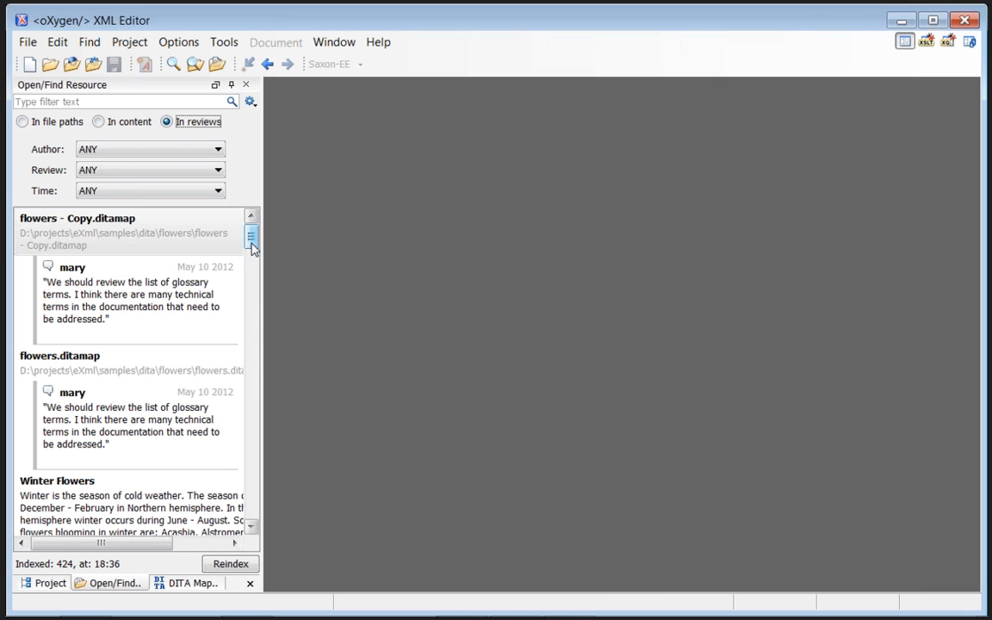
pyautogui.click(217, 294)
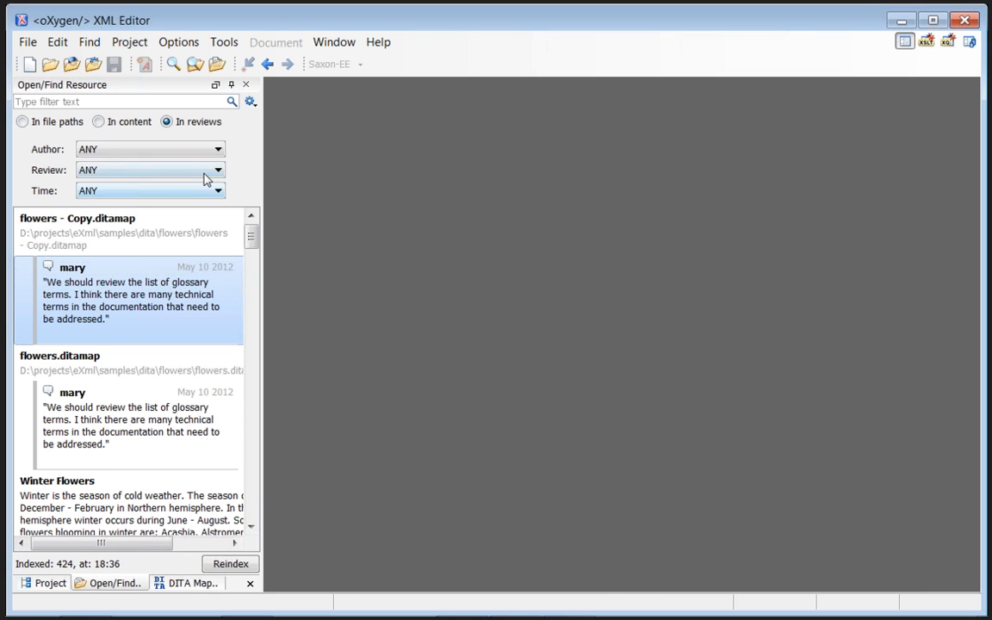
pyautogui.moveTo(253, 229)
pyautogui.mouseDown()
pyautogui.moveTo(255, 276)
pyautogui.moveTo(256, 243)
pyautogui.mouseUp()
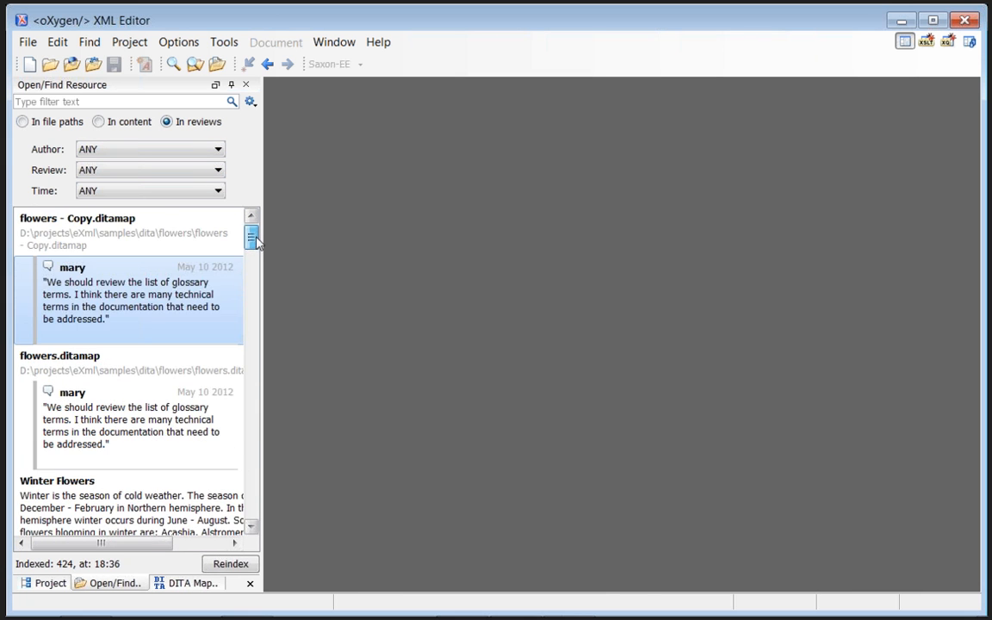
# Limit the review search to the author of the comment listed under flowers.ditamap and look through that author's review items
pyautogui.click(131, 151)
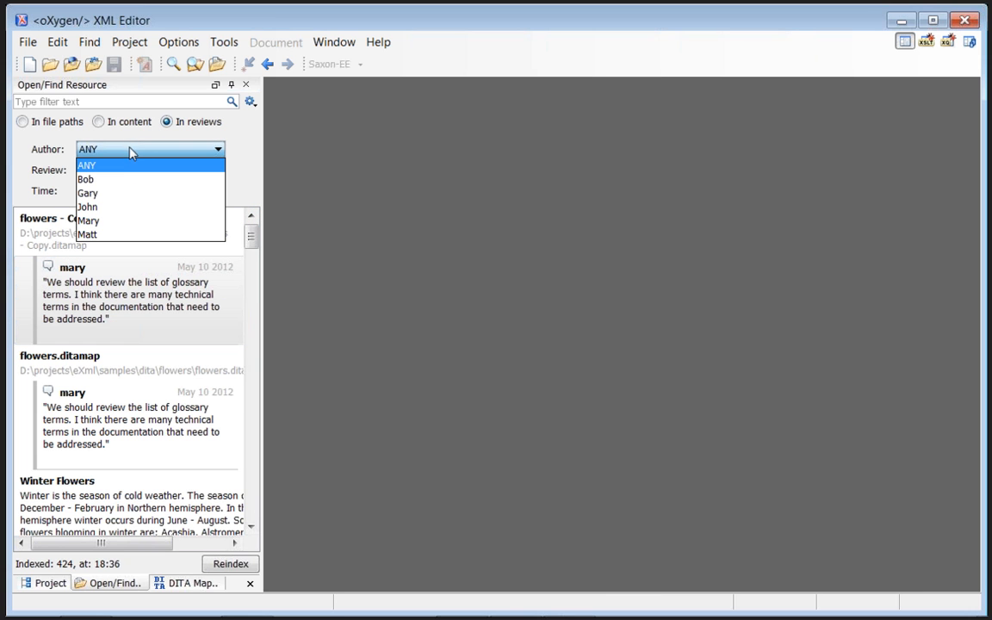
pyautogui.click(125, 224)
pyautogui.moveTo(248, 253); pyautogui.dragTo(251, 297)
# Restrict the review type to Comment and view the available time filters, leaving the time at ANY
pyautogui.click(93, 171)
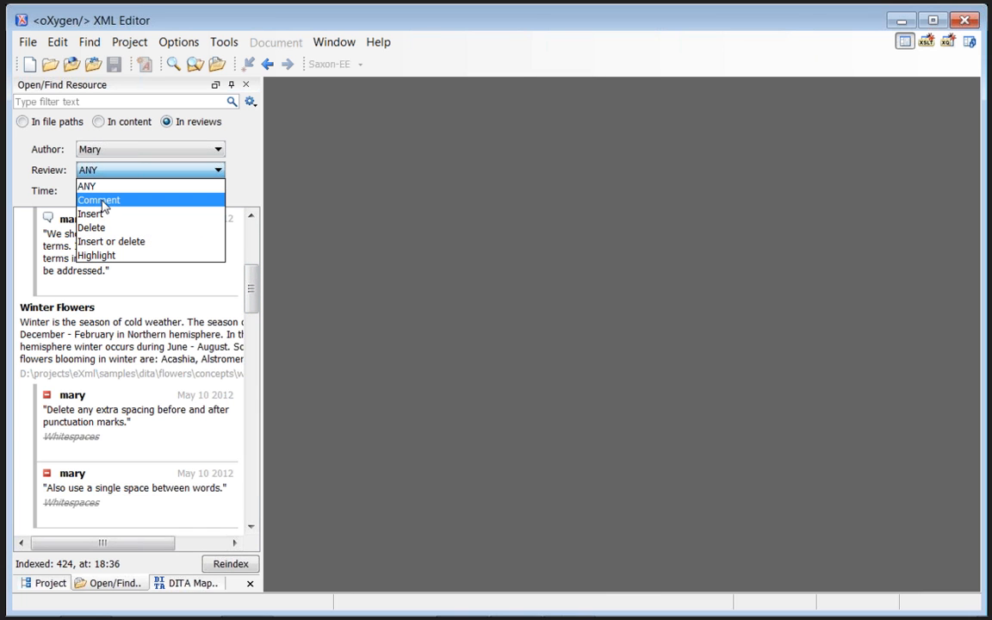
pyautogui.click(100, 200)
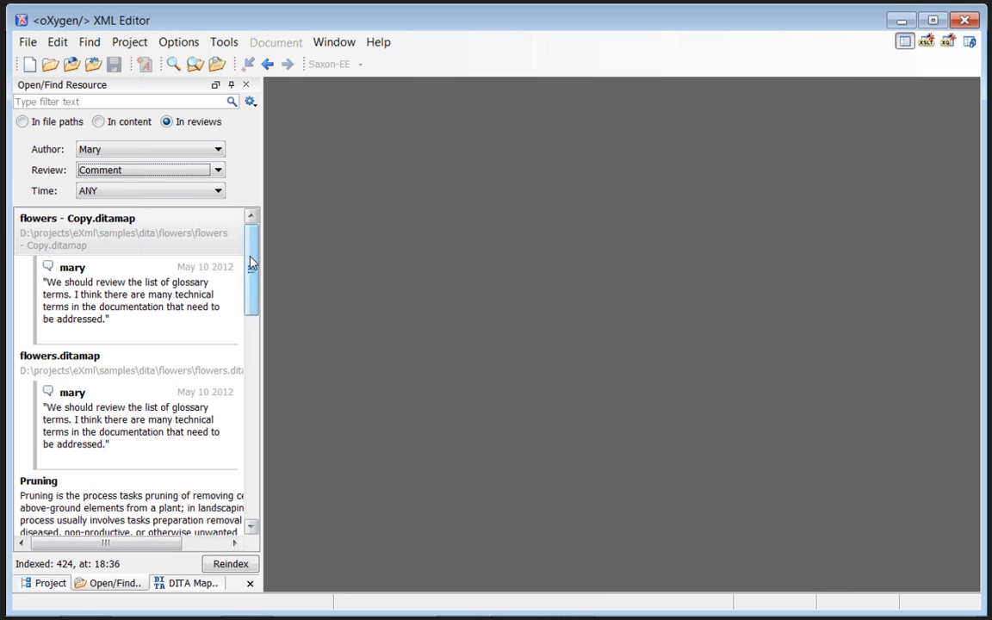
pyautogui.click(211, 193)
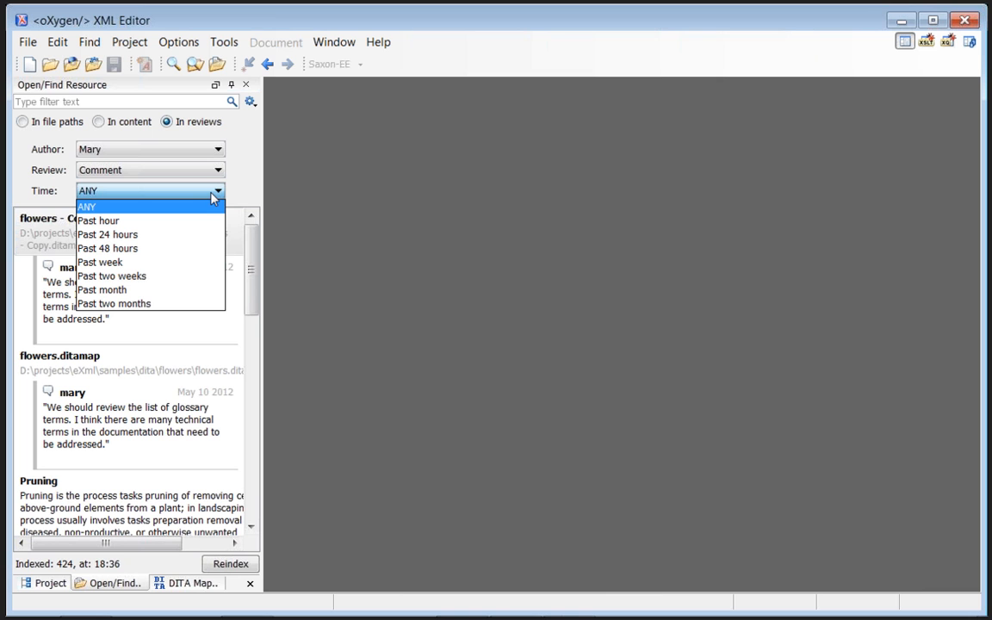
pyautogui.click(239, 195)
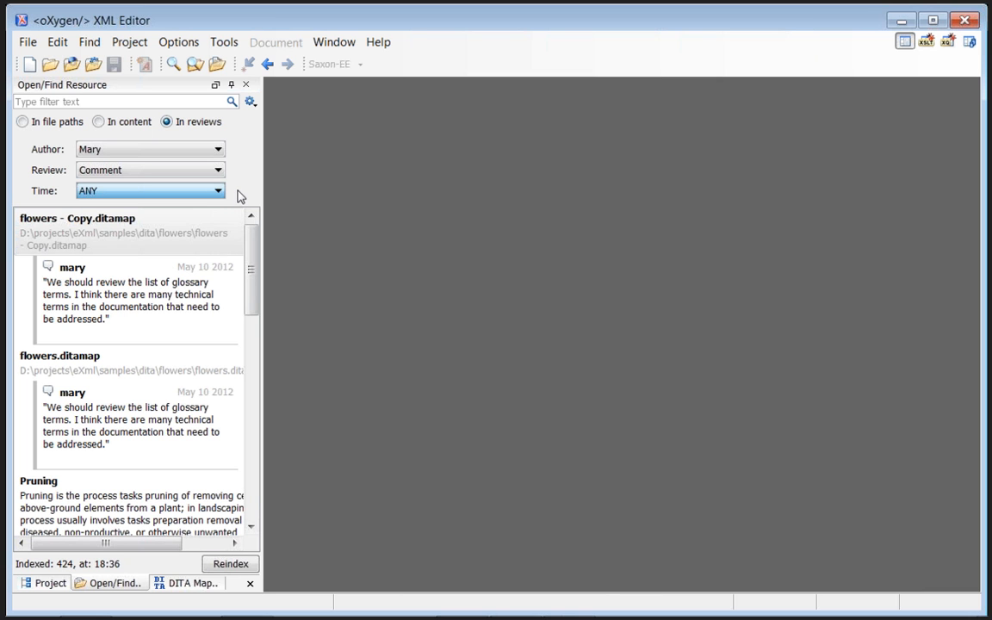
# Search the filtered review comments for "burn" and open the Pruning result at its comment
pyautogui.click(159, 101)
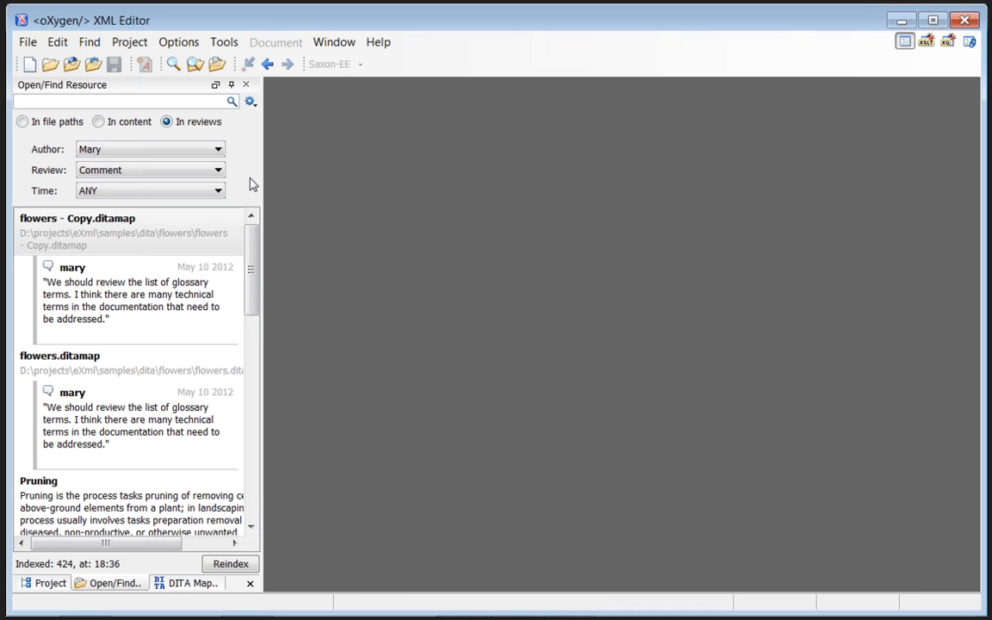
pyautogui.write('burn')
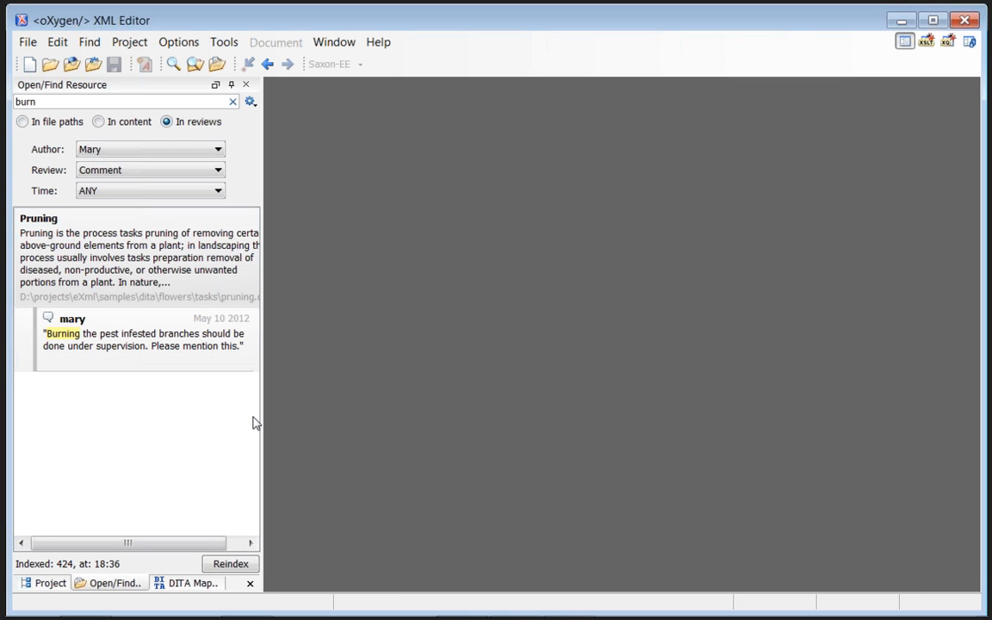
pyautogui.click(132, 369)
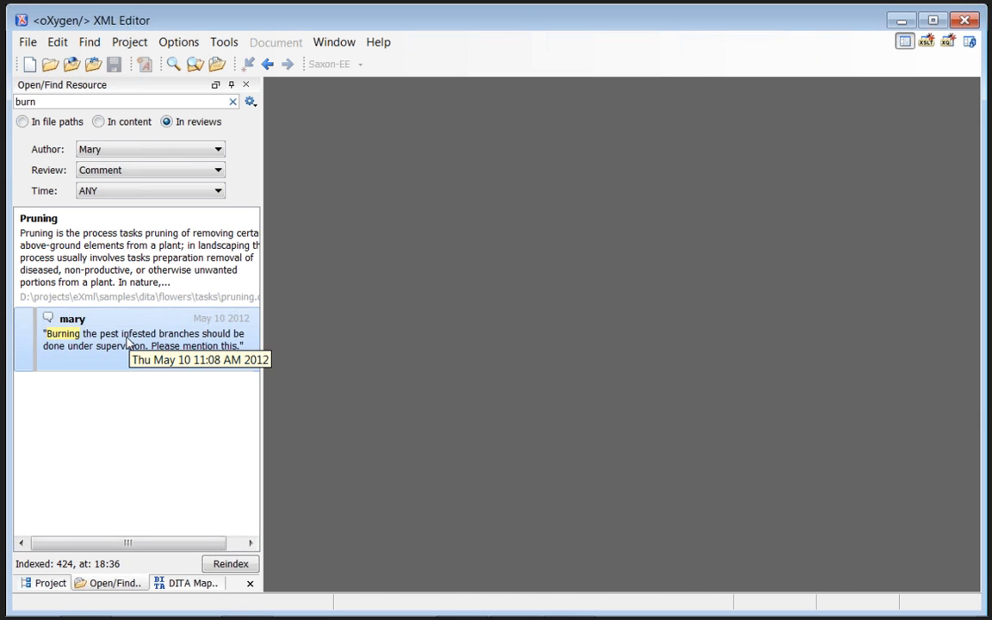
pyautogui.doubleClick(124, 343)
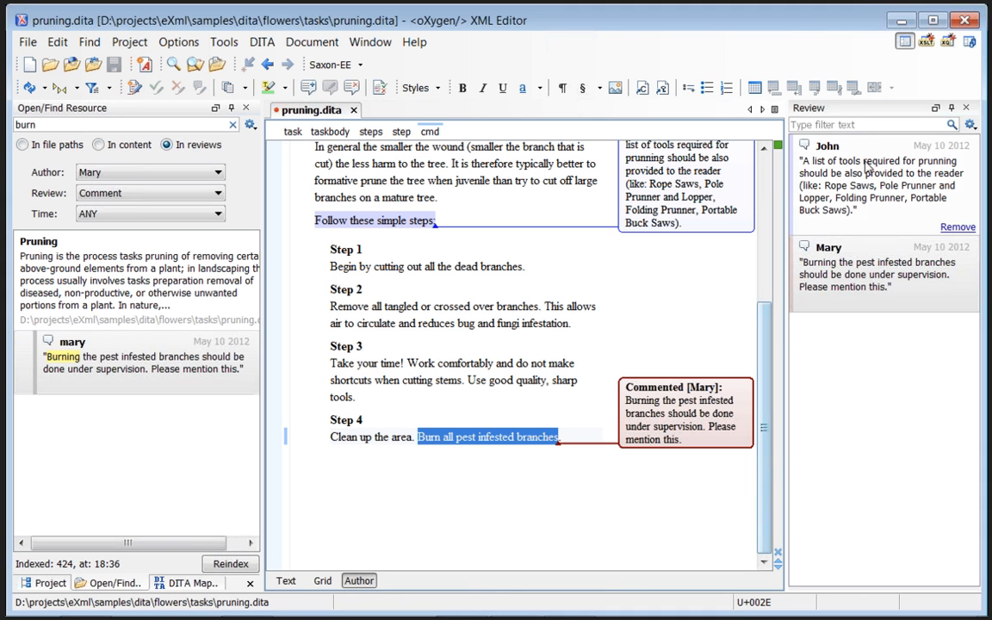
# Remove the comment on "Burn all pest infested branches" in pruning.dita and save the document
pyautogui.moveTo(839, 211)
pyautogui.moveTo(833, 273)
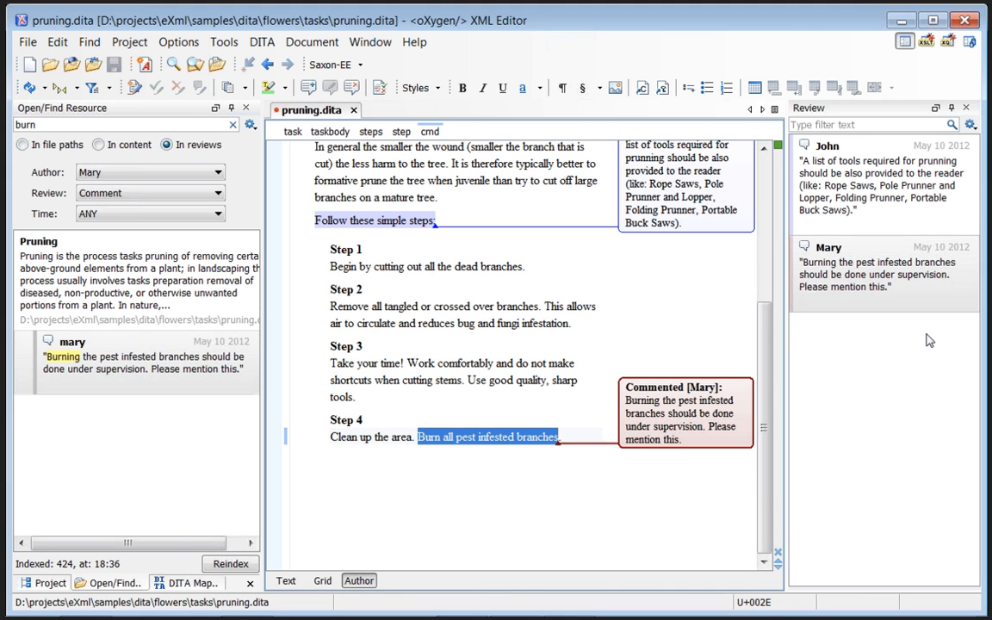
pyautogui.moveTo(956, 310)
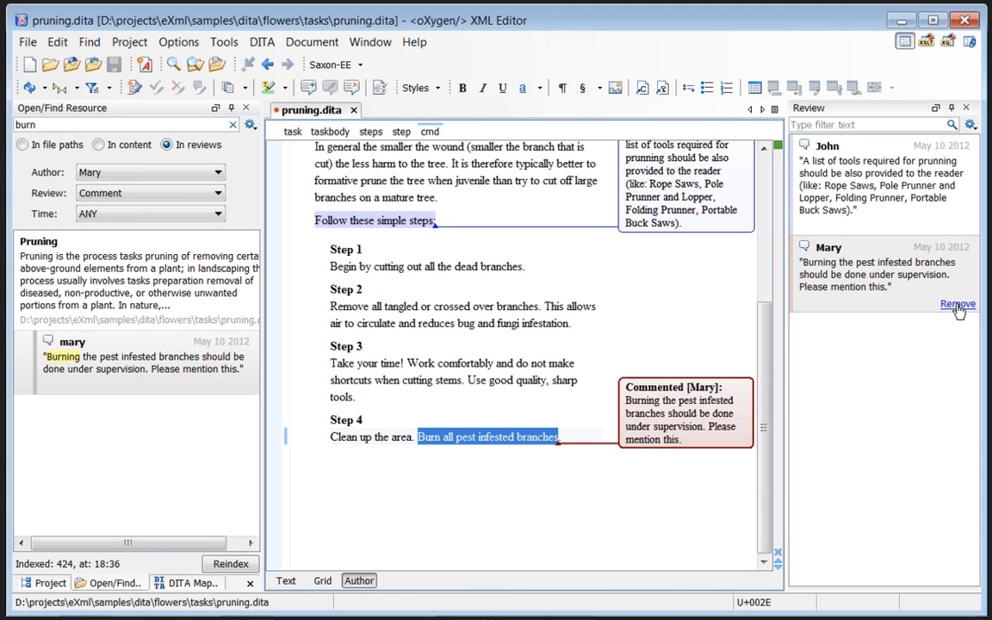
pyautogui.click(959, 305)
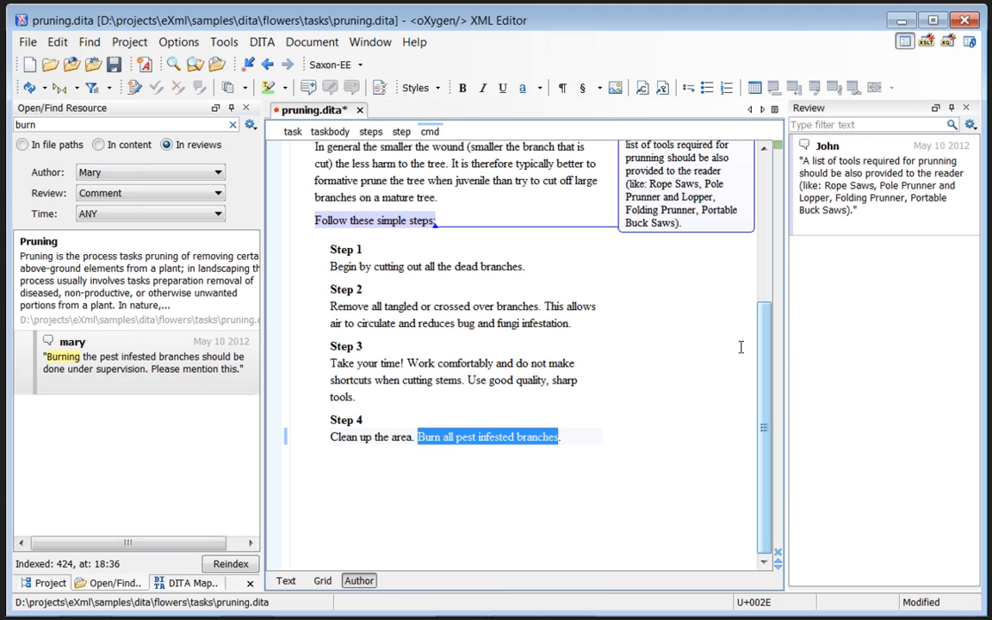
pyautogui.click(577, 433)
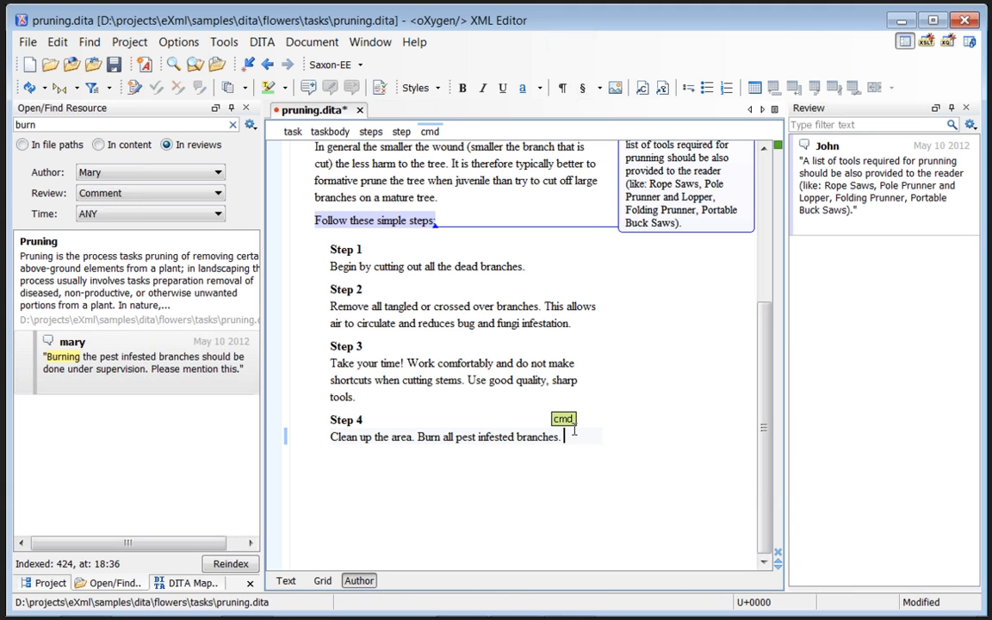
pyautogui.click(114, 66)
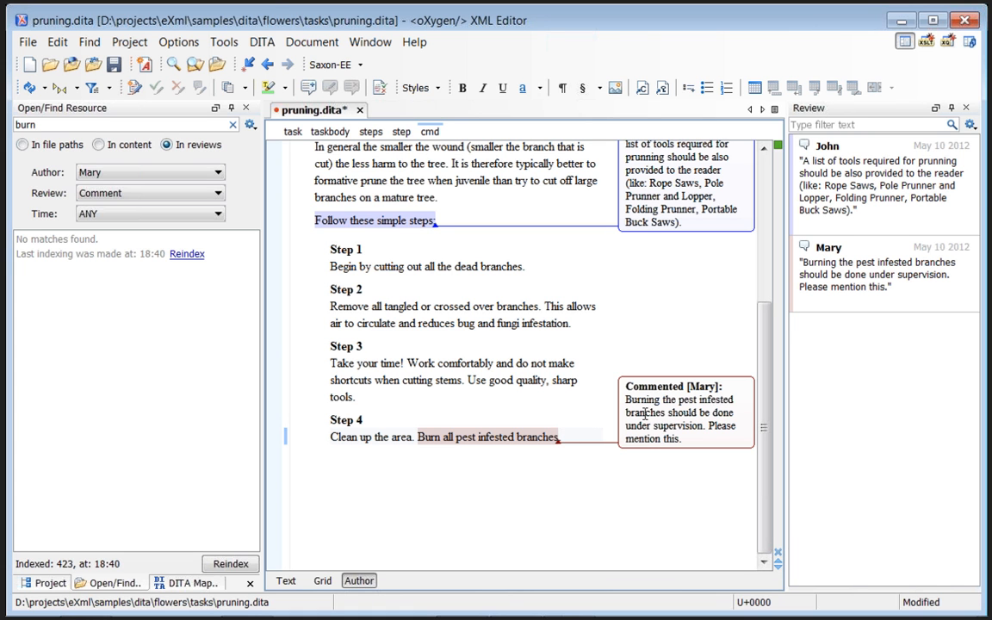
# Save pruning.dita with the comment on "Burn all pest infested branches" restored
pyautogui.hotkey('ctrl', 's')
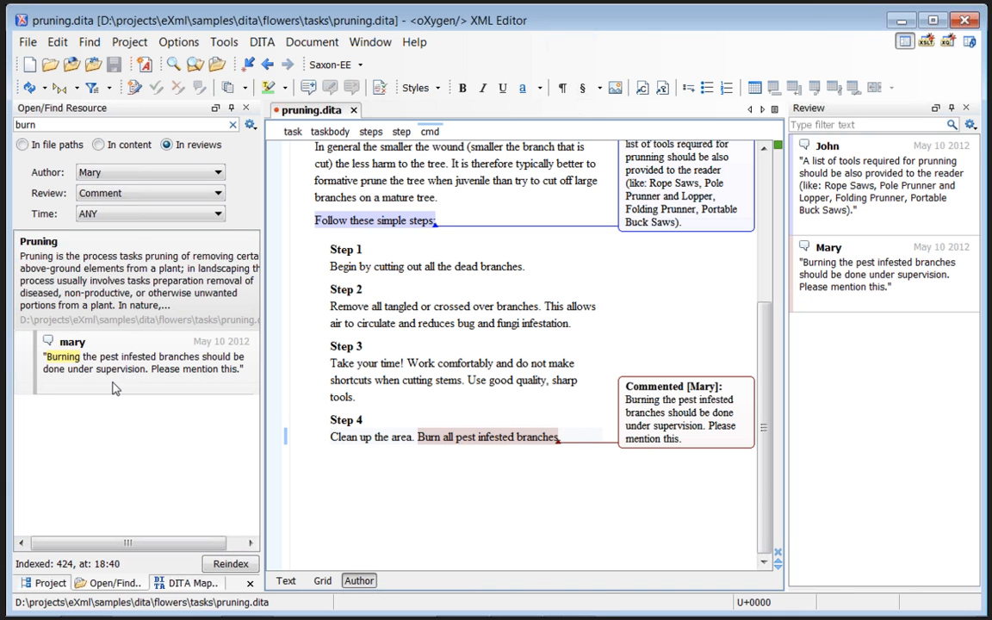
# Switch to the presentation in Adobe Reader and advance to the "Thank you!" questions slide
pyautogui.moveTo(439, 609)
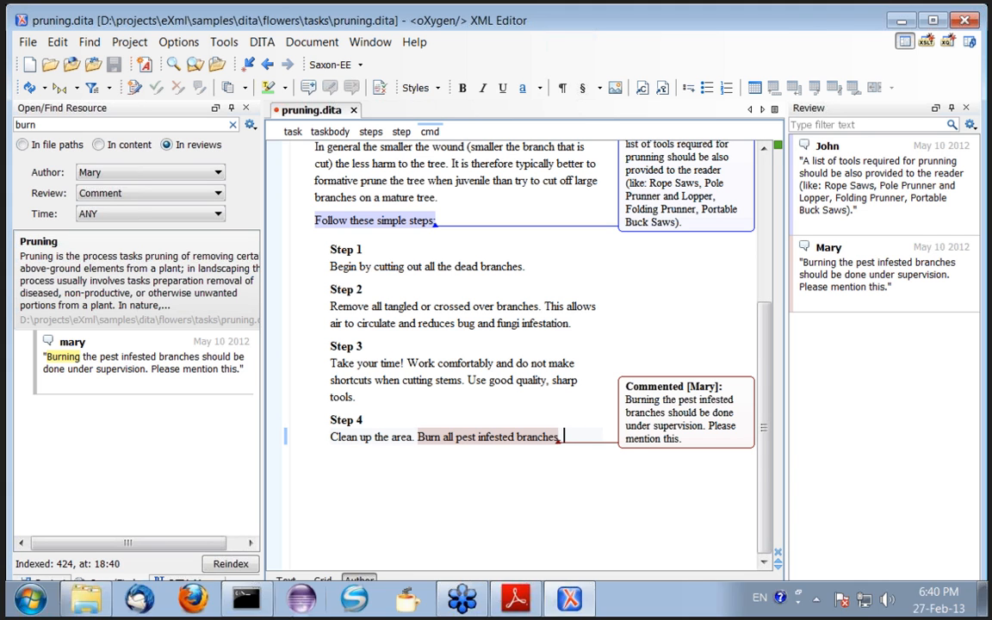
pyautogui.click(515, 608)
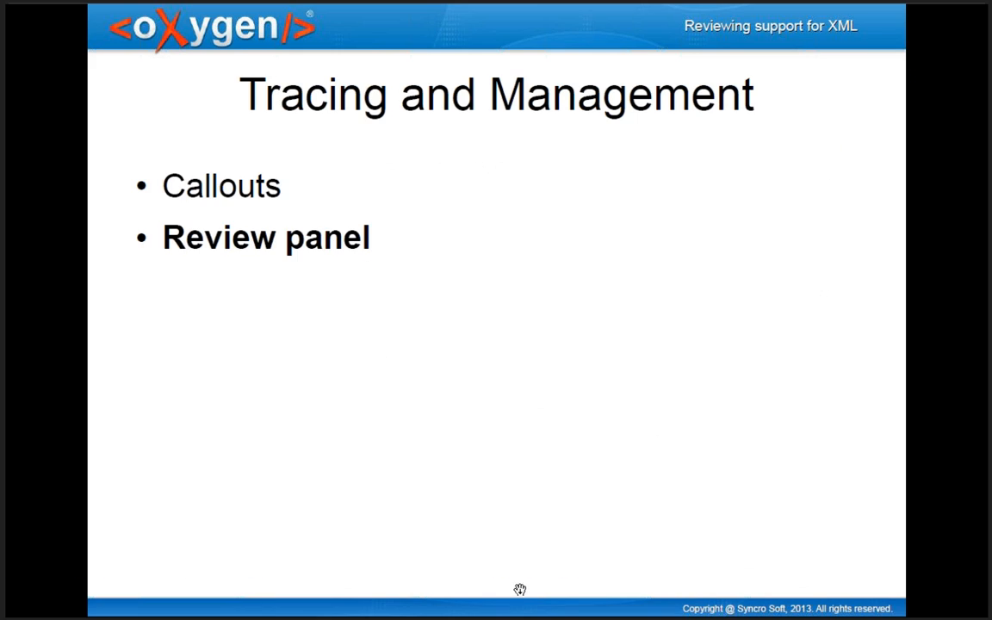
pyautogui.click(532, 379)
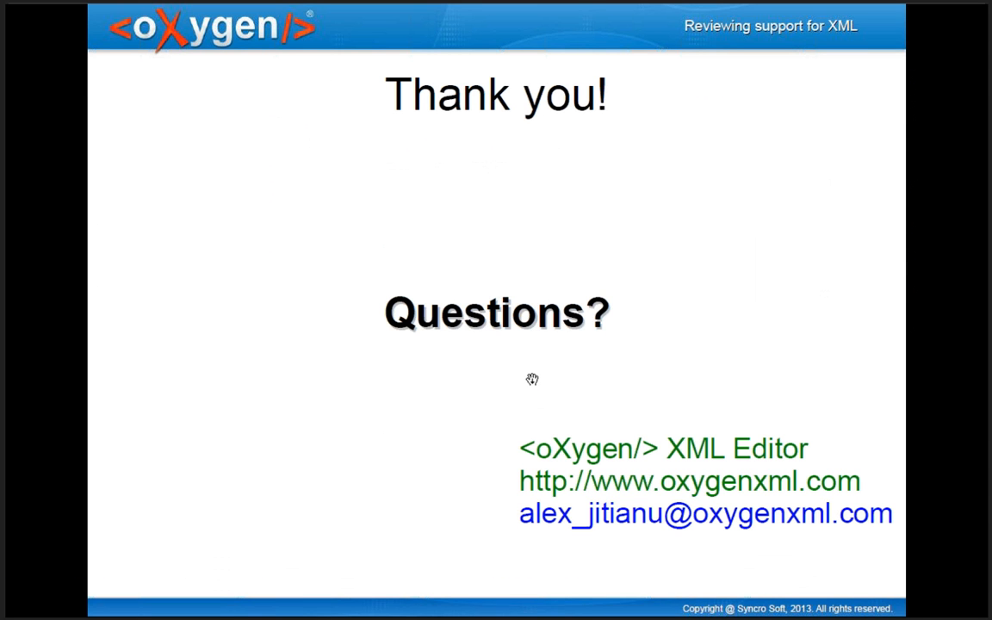
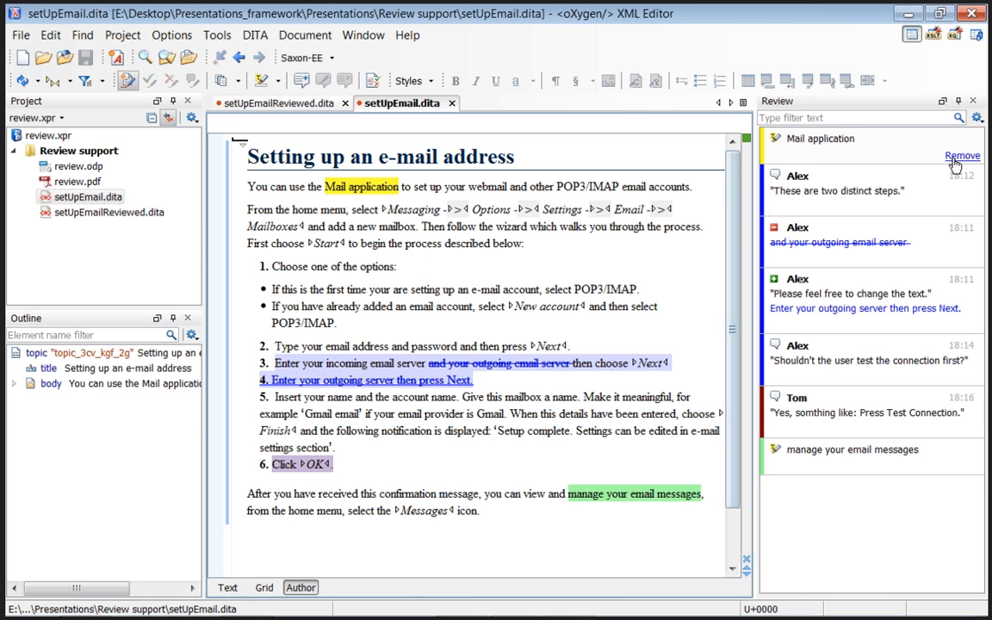
# In setUpEmail.dita, remove the "Mail application" highlight and the "two distinct steps" comment, and reject the tracked insertion and deletion about the outgoing server
pyautogui.click(961, 157)
pyautogui.click(957, 166)
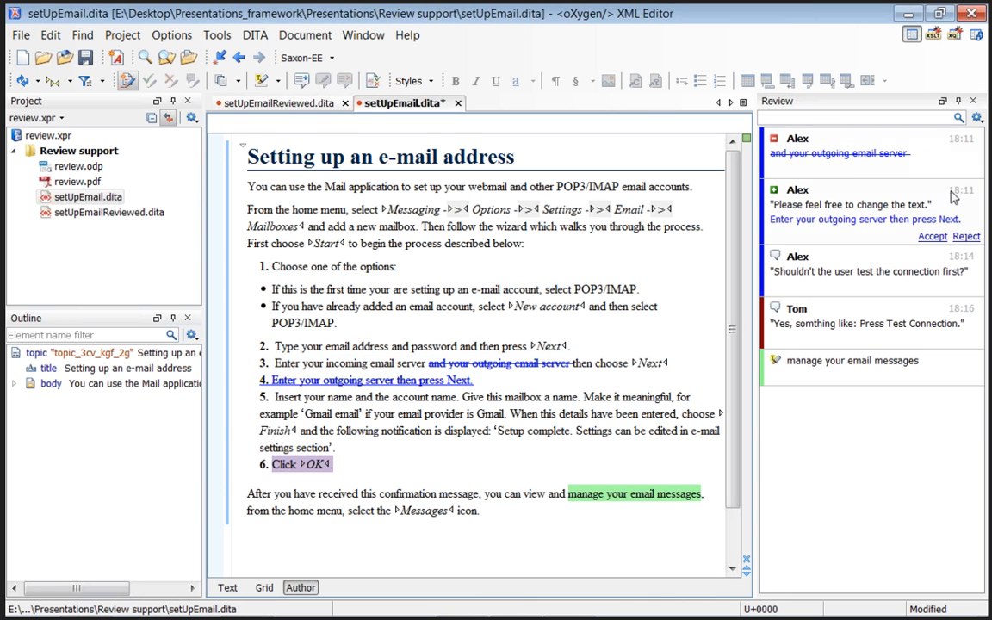
pyautogui.click(966, 235)
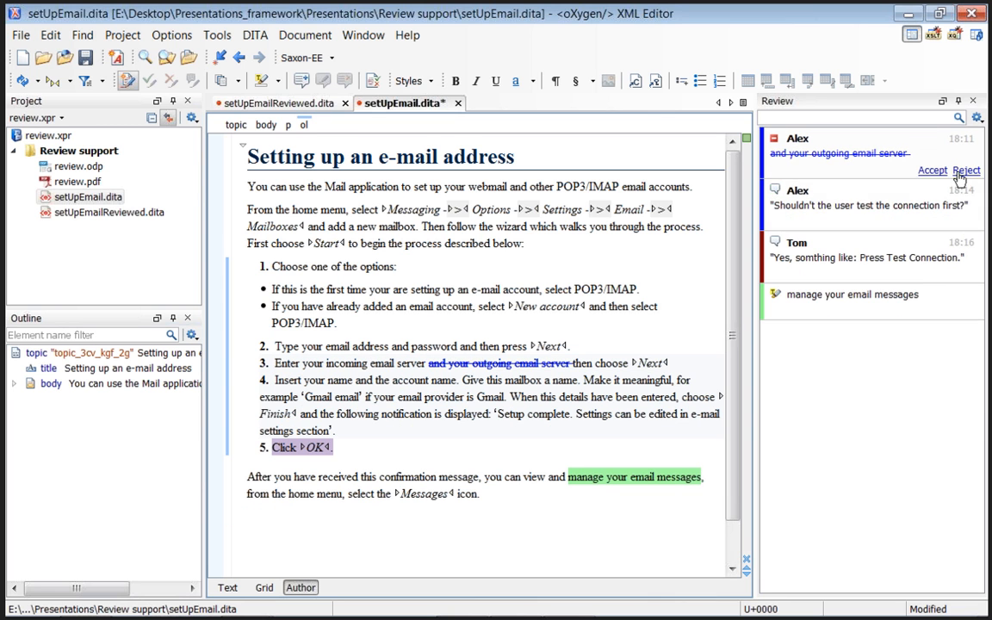
pyautogui.click(963, 170)
# Remove the "manage your email messages" highlight and both comments about testing the connection, and save setUpEmail.dita
pyautogui.click(961, 221)
pyautogui.click(961, 207)
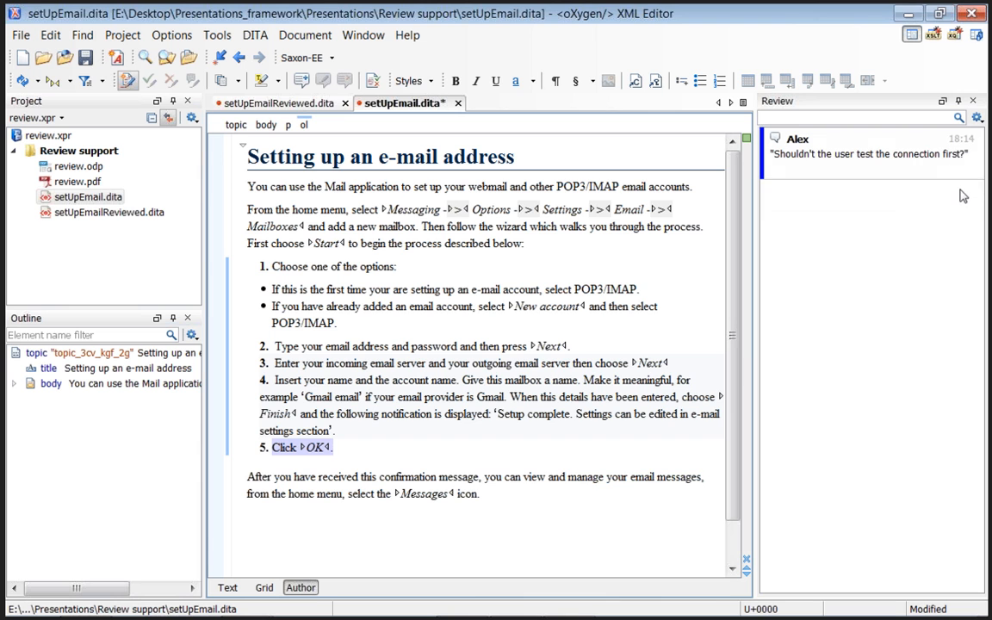
pyautogui.click(963, 171)
pyautogui.hotkey('ctrl', 's')
# Add the comment "First Comment." to the word "password" in list item 2
pyautogui.click(504, 226)
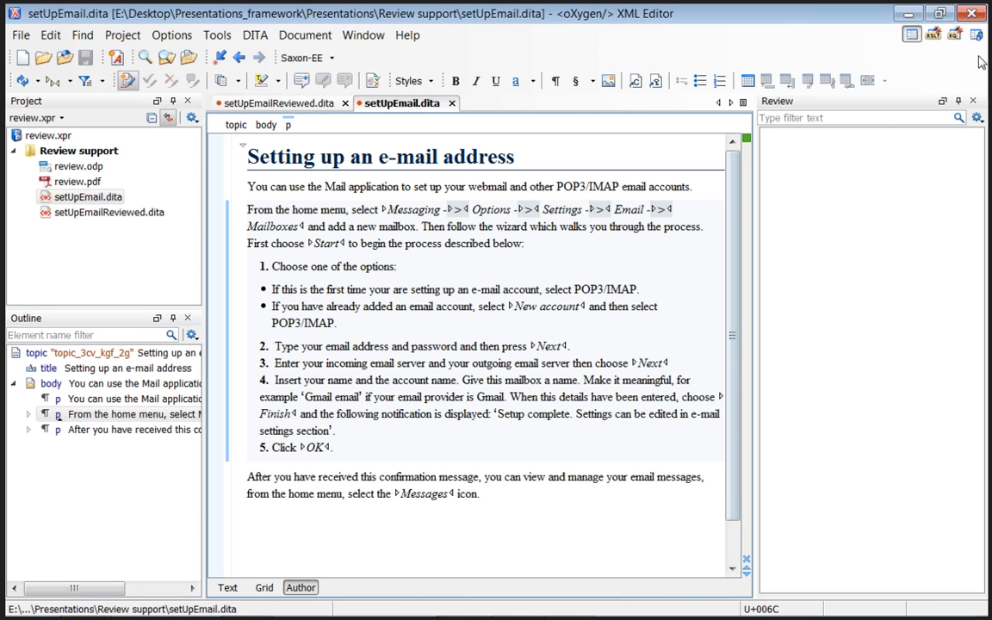
pyautogui.click(343, 346)
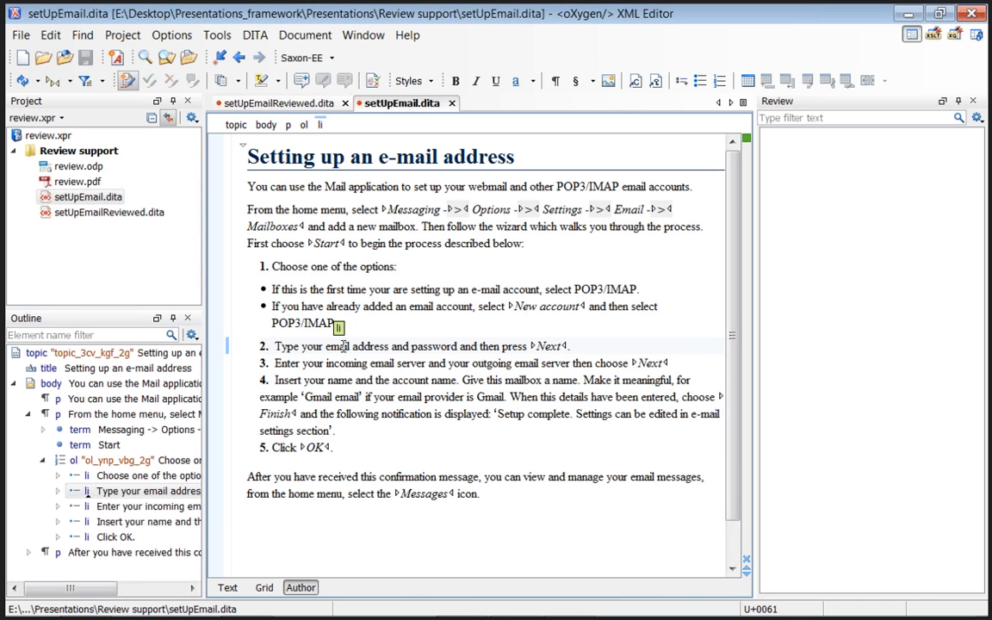
pyautogui.moveTo(411, 347); pyautogui.dragTo(435, 348)
pyautogui.click(422, 347)
pyautogui.doubleClick(435, 348)
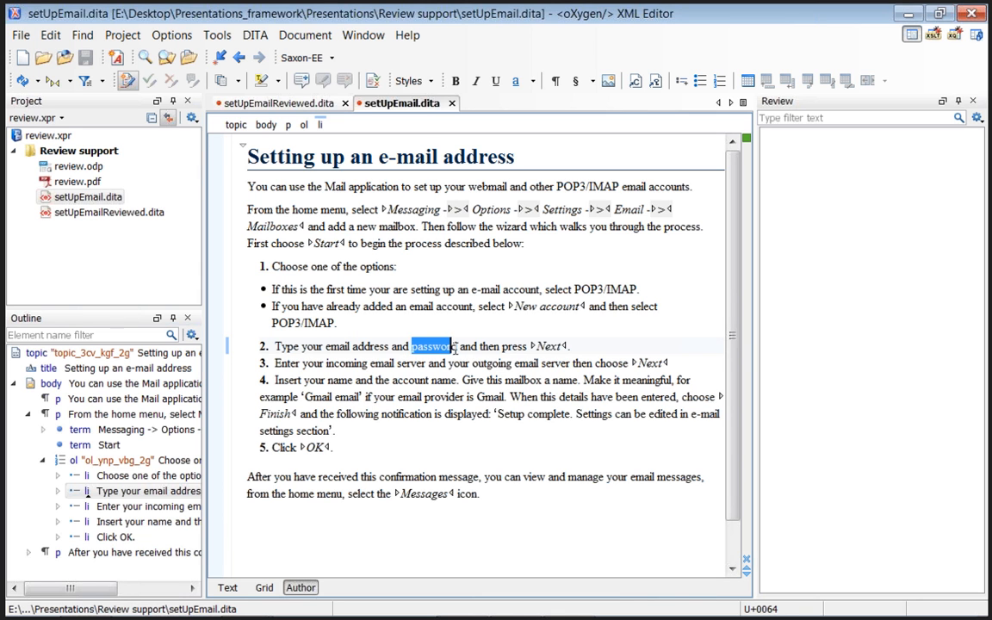
pyautogui.click(300, 80)
pyautogui.write('Firs')
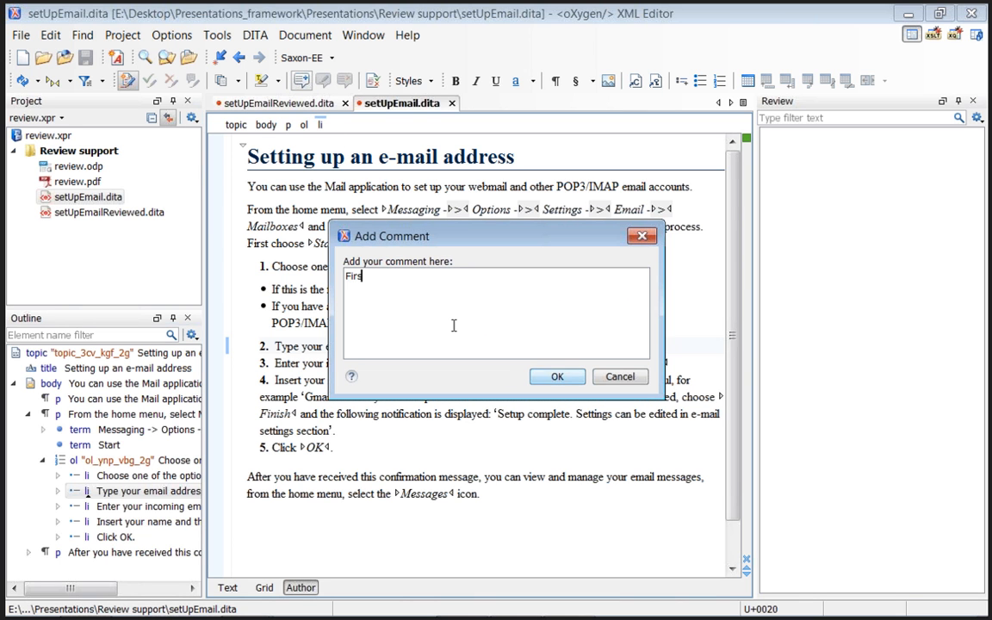
pyautogui.write('t Comment.')
pyautogui.click(561, 376)
pyautogui.click(484, 365)
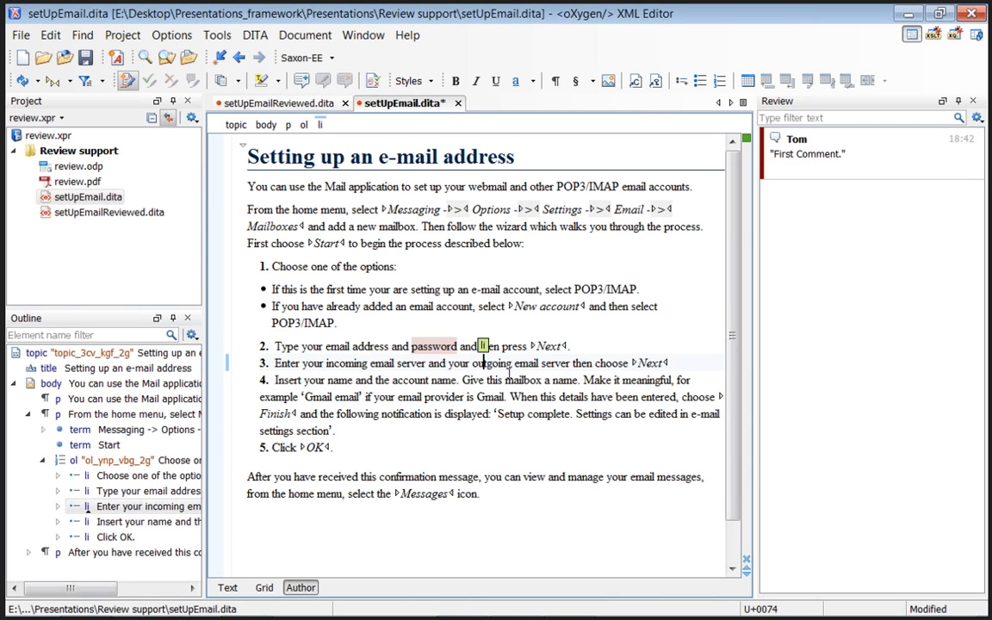
# Add the comment "Second comment." to the text "address and password and then press" in list item 2, overlapping the first comment
pyautogui.moveTo(352, 347); pyautogui.dragTo(526, 347)
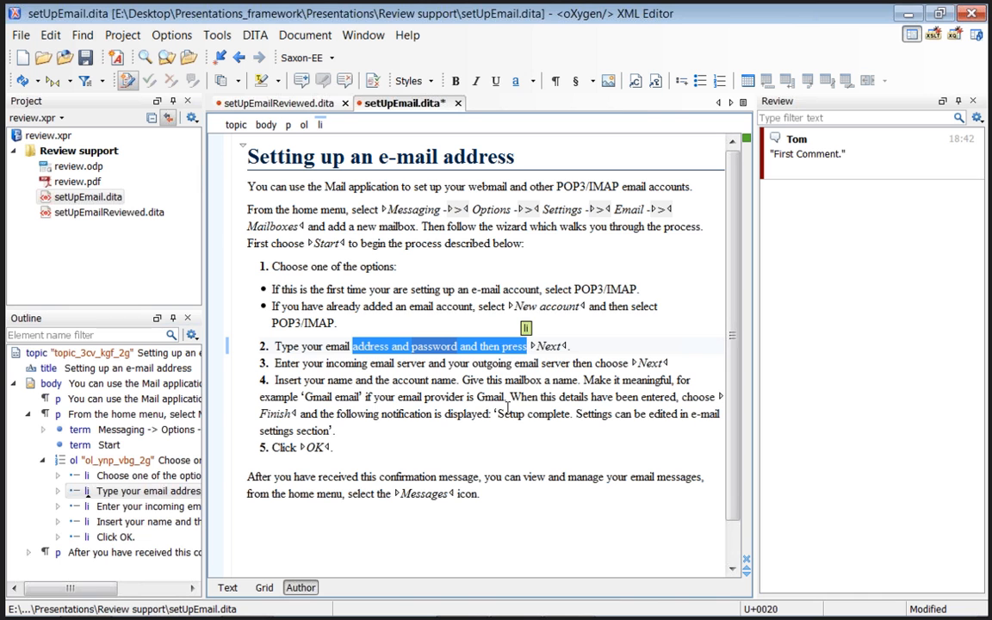
pyautogui.click(307, 80)
pyautogui.write('Second comment.')
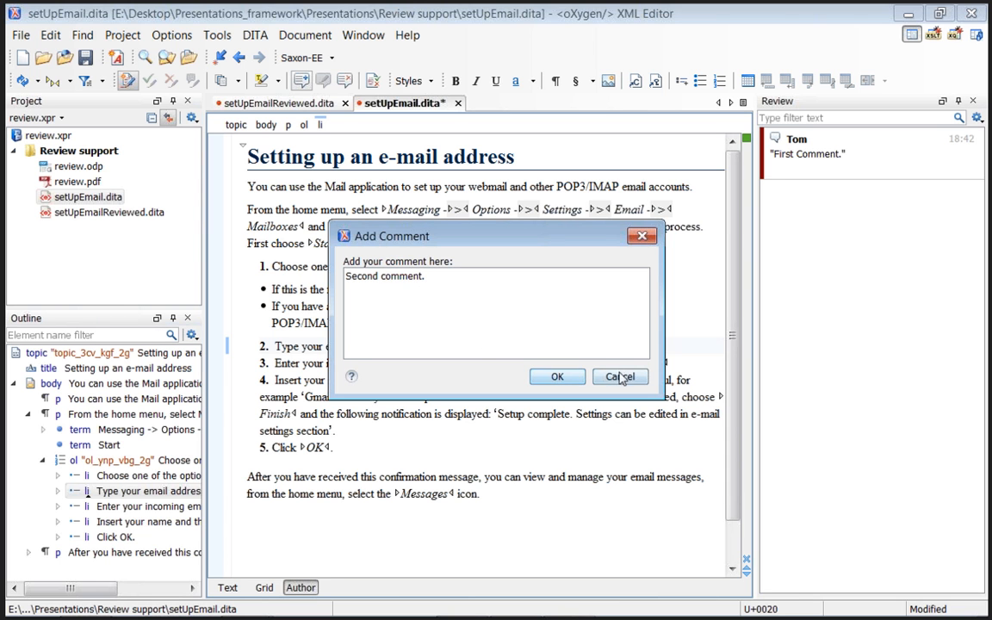
pyautogui.click(558, 376)
pyautogui.click(503, 380)
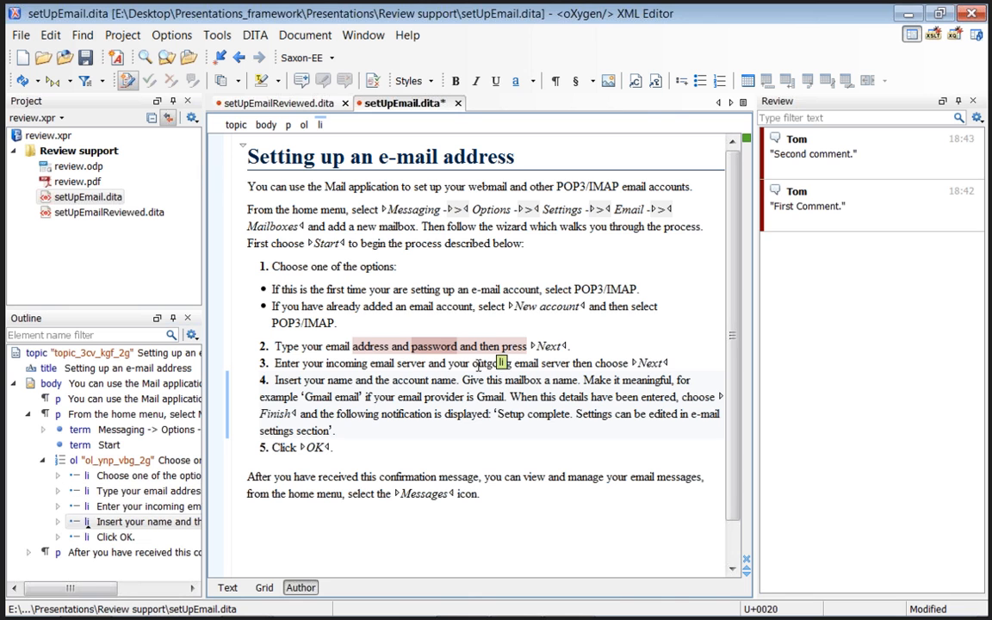
# Add the comment "one" to the text "name and the account name. Give this" in list item 4
pyautogui.click(425, 346)
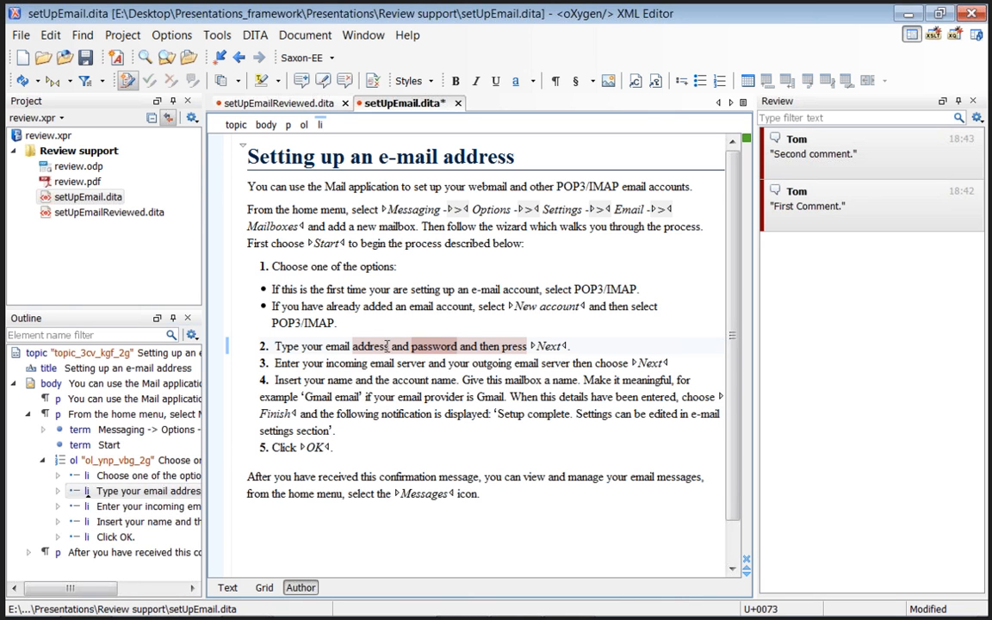
pyautogui.click(373, 494)
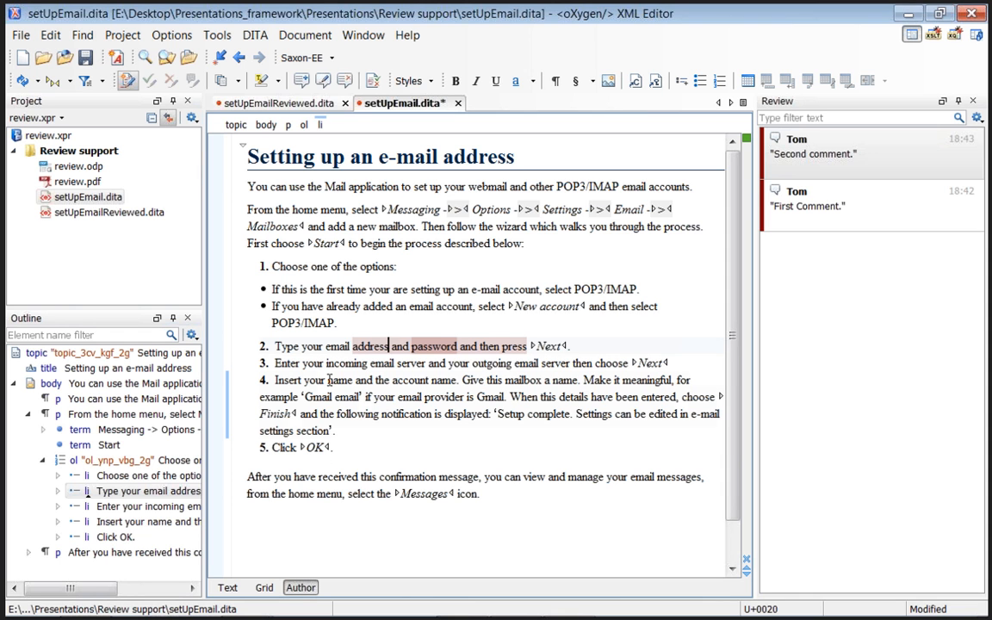
pyautogui.moveTo(327, 379); pyautogui.dragTo(502, 380)
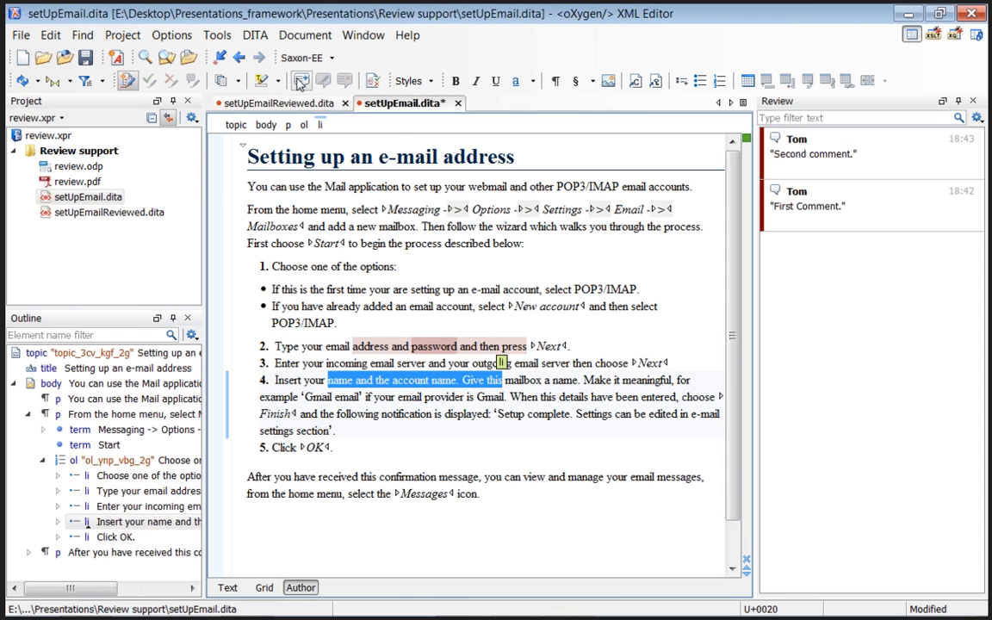
pyautogui.click(300, 81)
pyautogui.write('one')
pyautogui.click(560, 377)
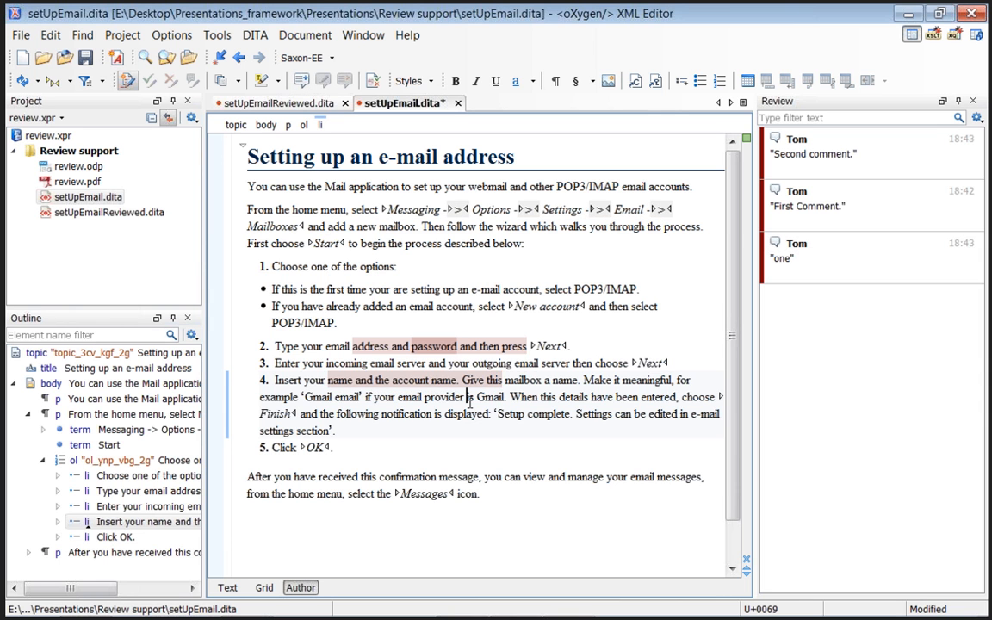
# Add the comment "two." to the text from the final "t" of "account" to "mailbox a n" in list item 4, partly overlapping the previous comment
pyautogui.moveTo(426, 379); pyautogui.dragTo(558, 379)
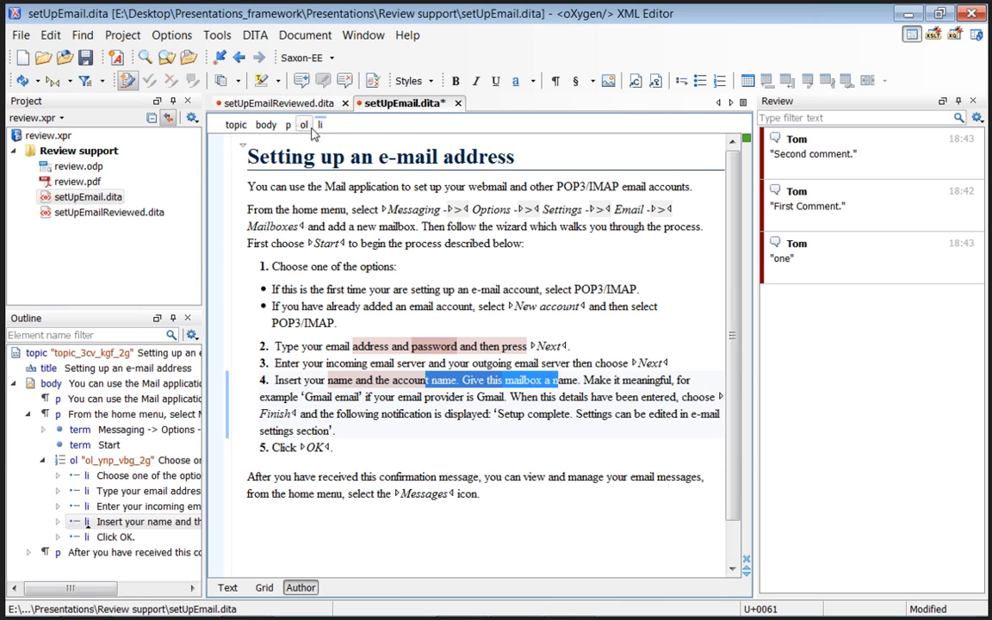
pyautogui.click(301, 81)
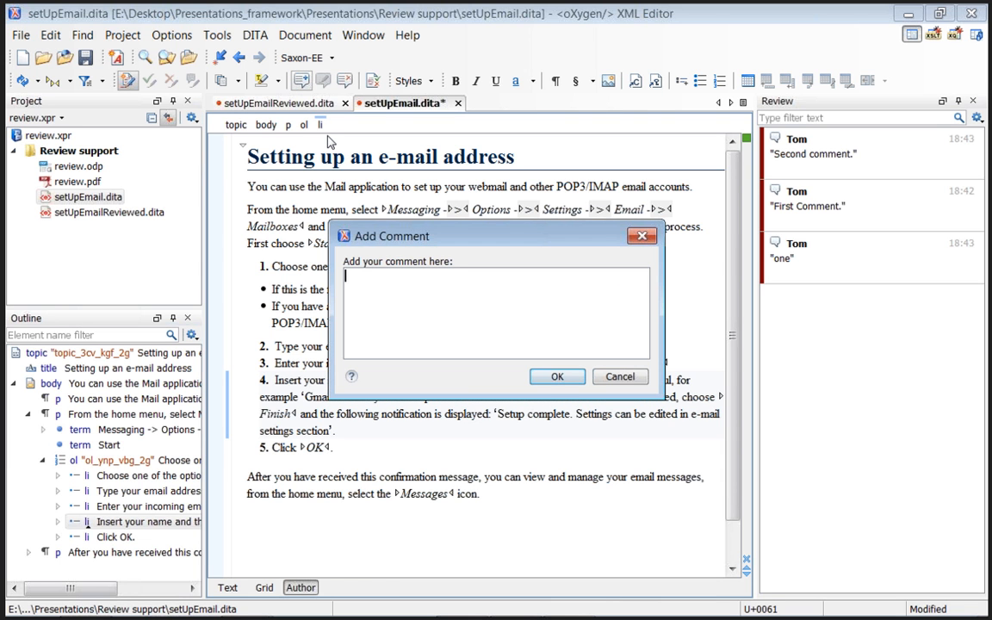
pyautogui.write('two.')
pyautogui.click(541, 378)
pyautogui.click(528, 414)
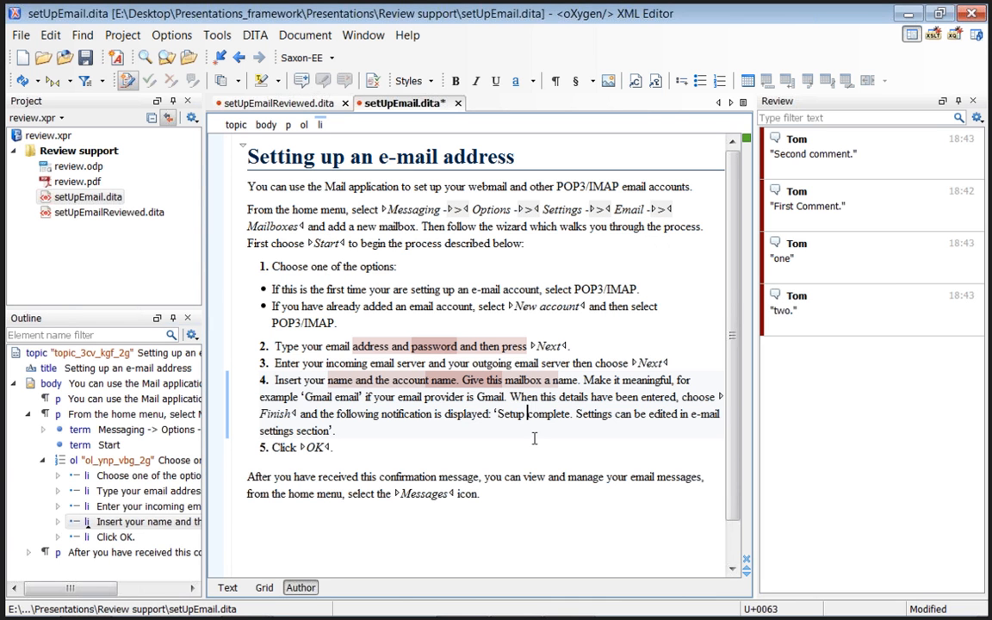
# Switch setUpEmail.dita to Text mode and examine the start and end processing instructions of the two nested comments in list item 2
pyautogui.click(227, 588)
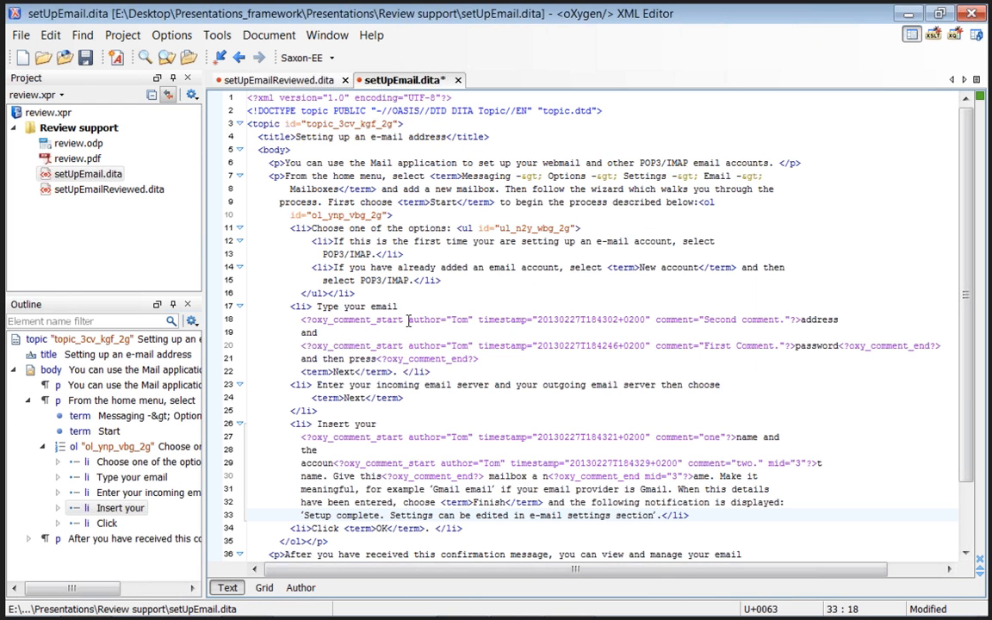
pyautogui.click(752, 345)
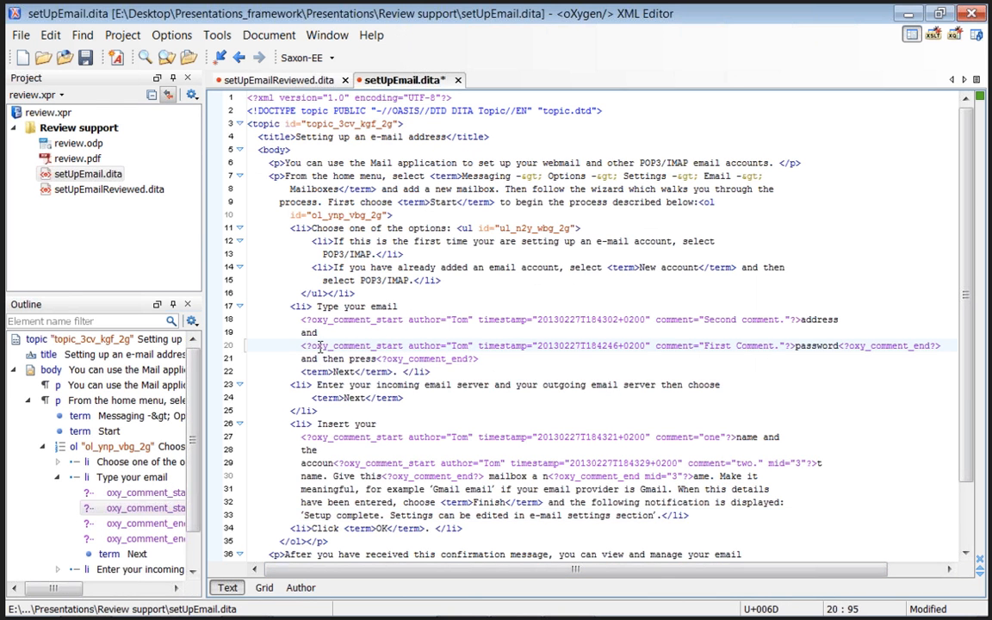
pyautogui.moveTo(300, 345); pyautogui.dragTo(947, 346)
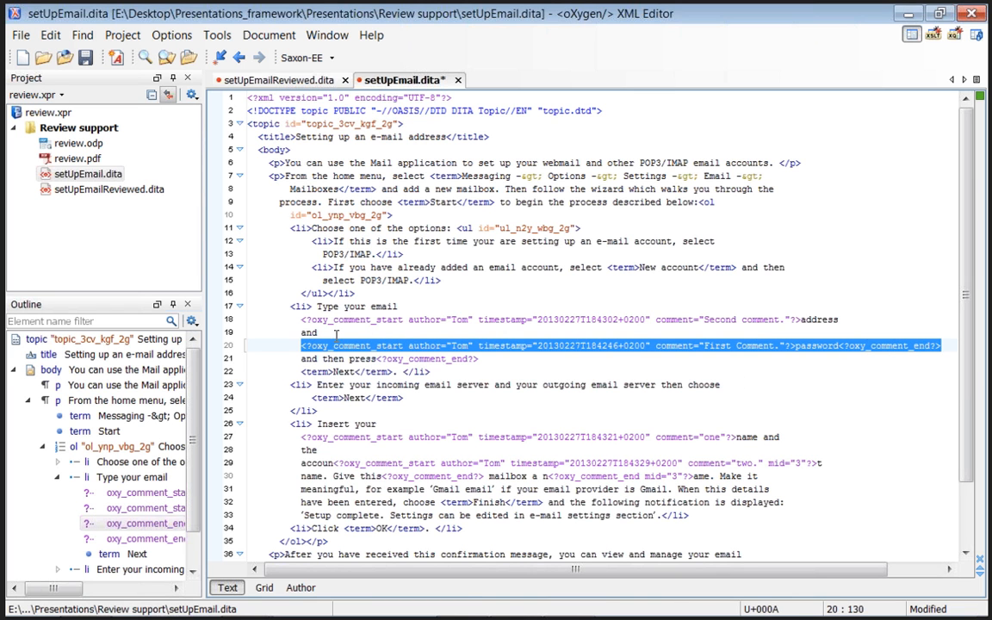
pyautogui.moveTo(300, 320); pyautogui.dragTo(477, 358)
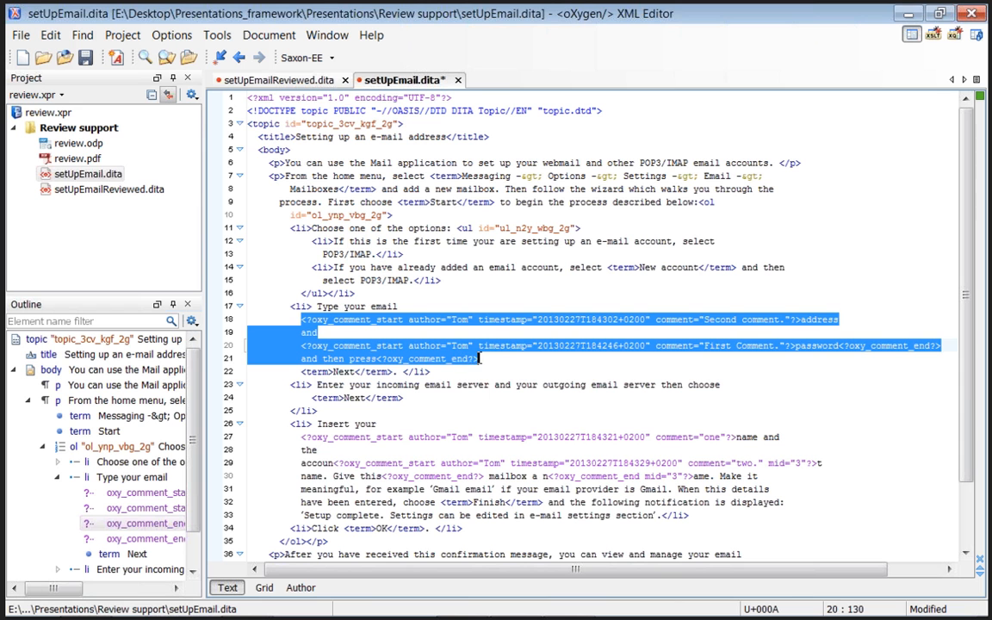
pyautogui.doubleClick(341, 324)
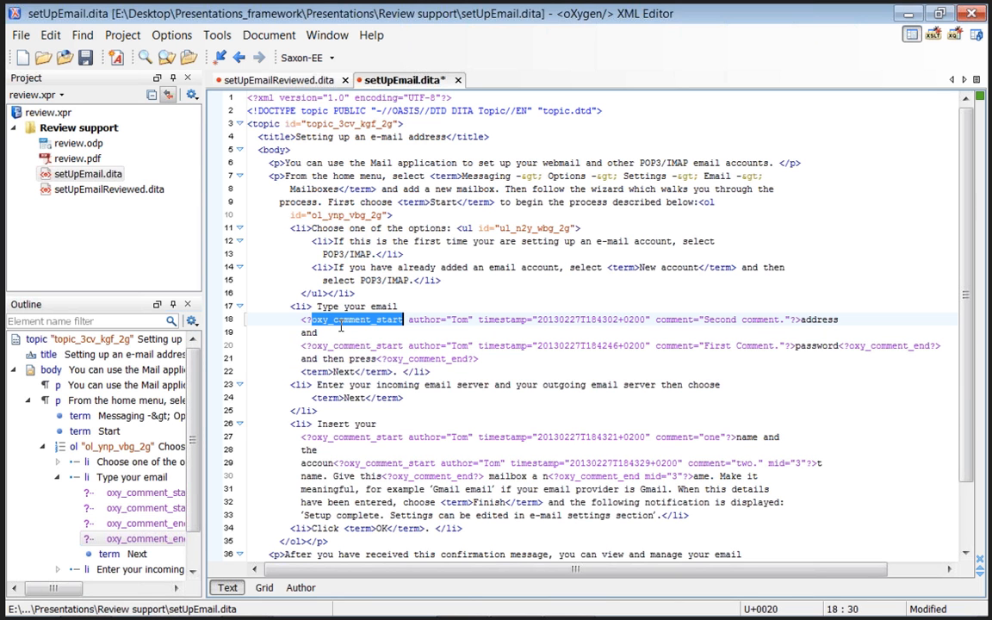
pyautogui.doubleClick(431, 359)
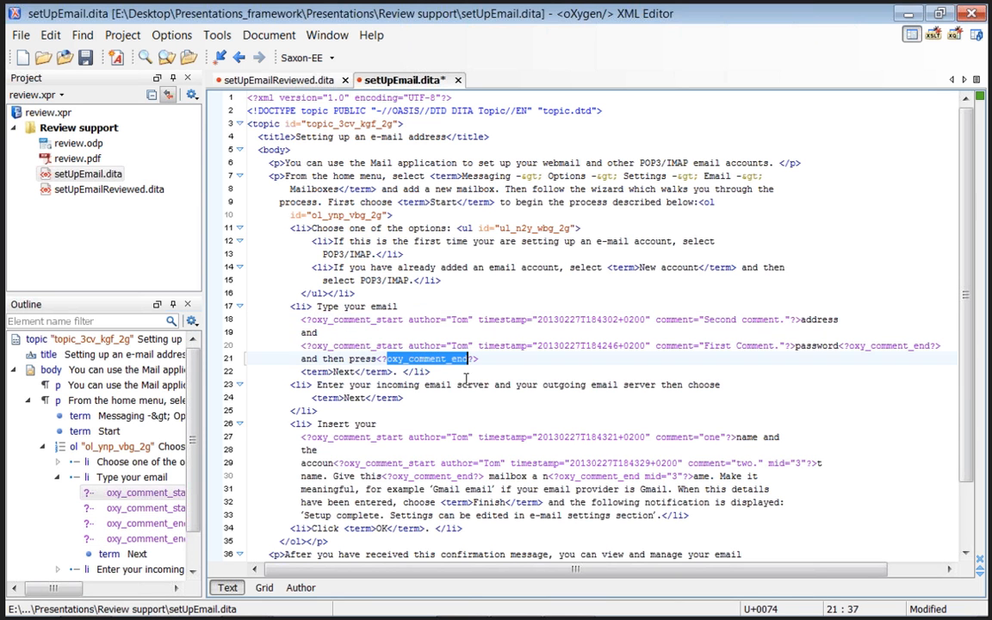
pyautogui.scroll(-1, 495, 398)
pyautogui.scroll(-1, 495, 397)
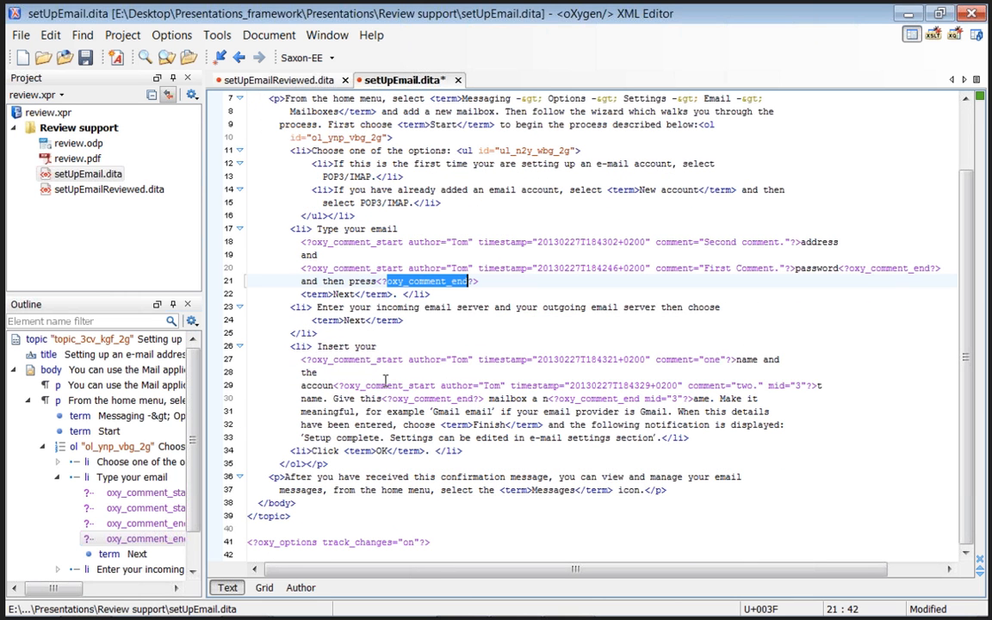
# Examine how the start and end markers of the overlapping comments "one" and "two." are paired in the source through the mid attribute
pyautogui.moveTo(333, 385); pyautogui.dragTo(352, 386)
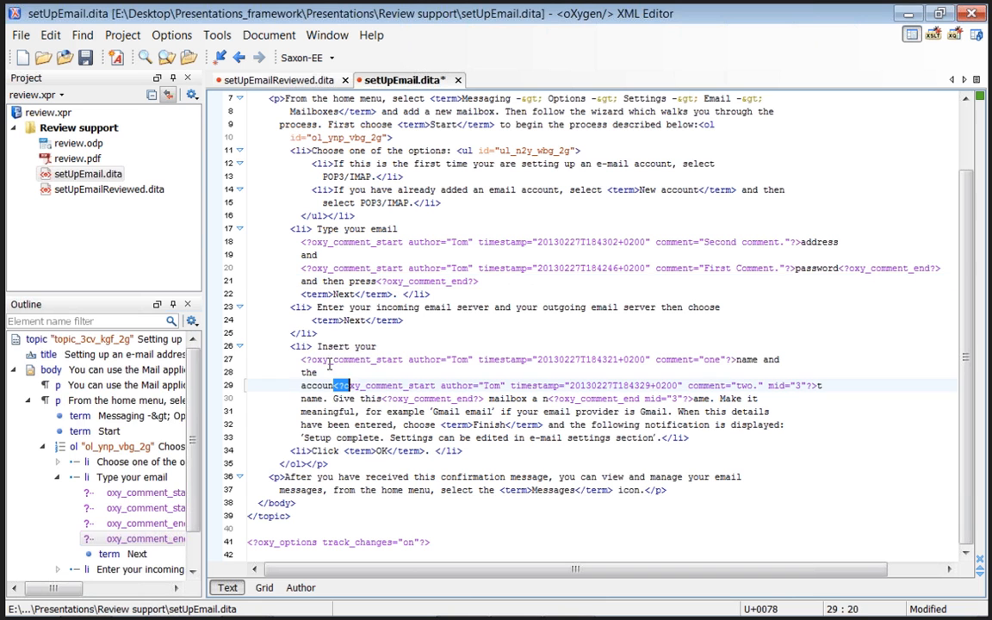
pyautogui.moveTo(301, 360); pyautogui.dragTo(419, 360)
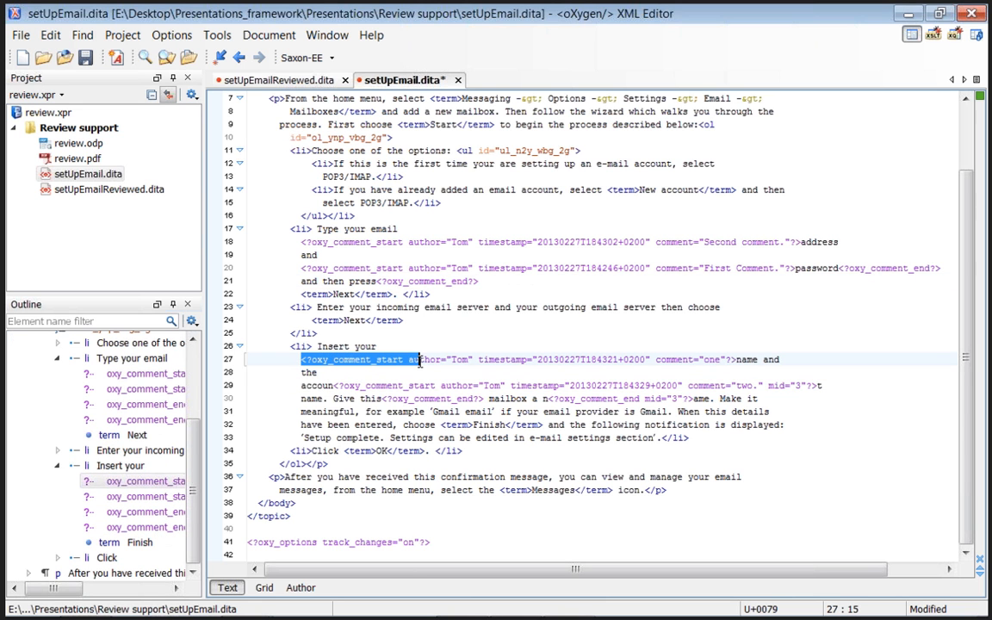
pyautogui.moveTo(386, 398); pyautogui.dragTo(471, 399)
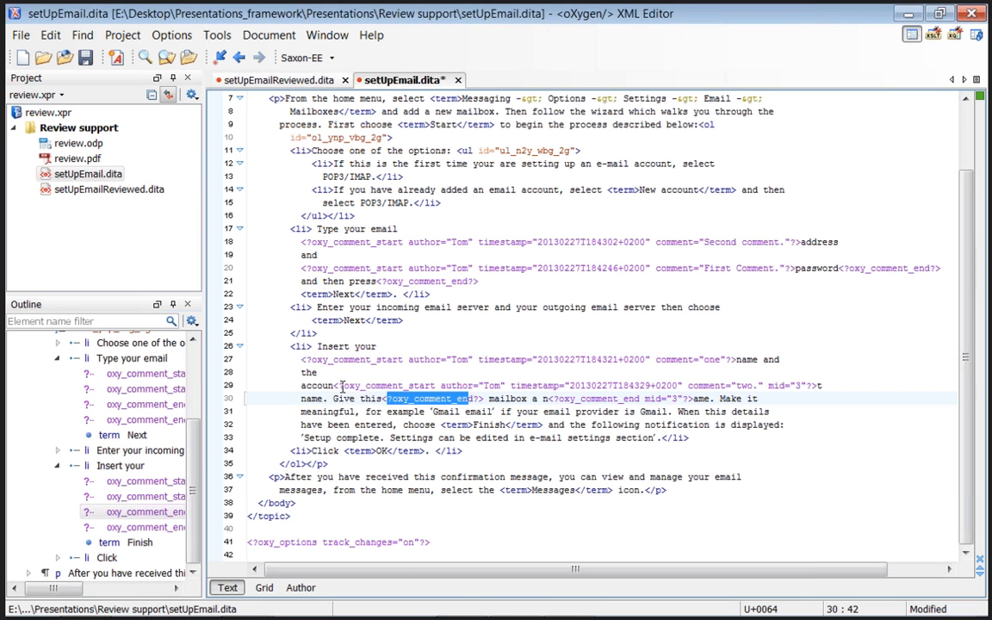
pyautogui.moveTo(334, 386); pyautogui.dragTo(435, 386)
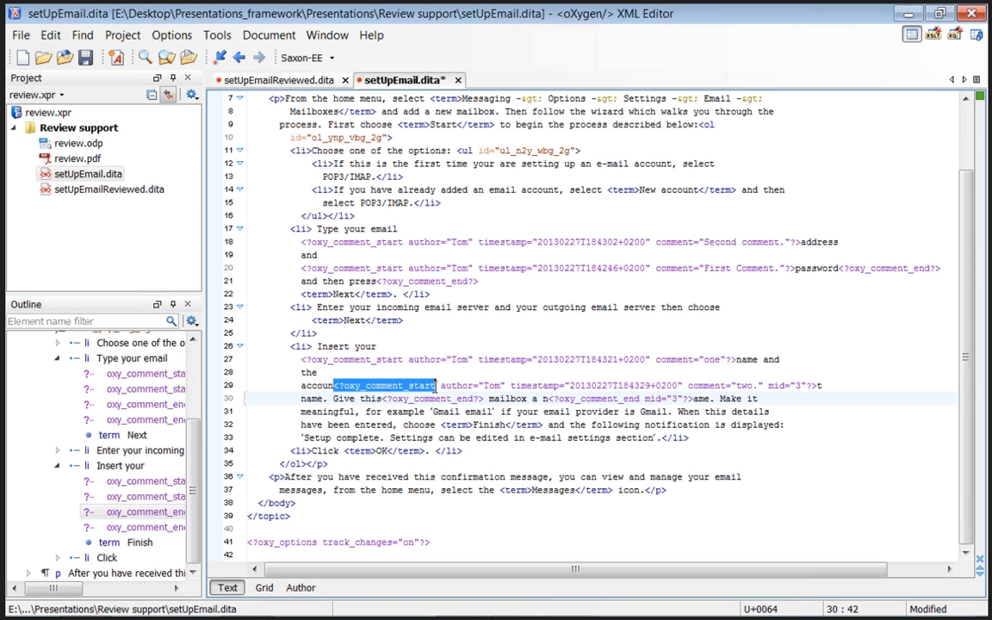
pyautogui.click(549, 399)
pyautogui.moveTo(549, 400); pyautogui.dragTo(694, 399)
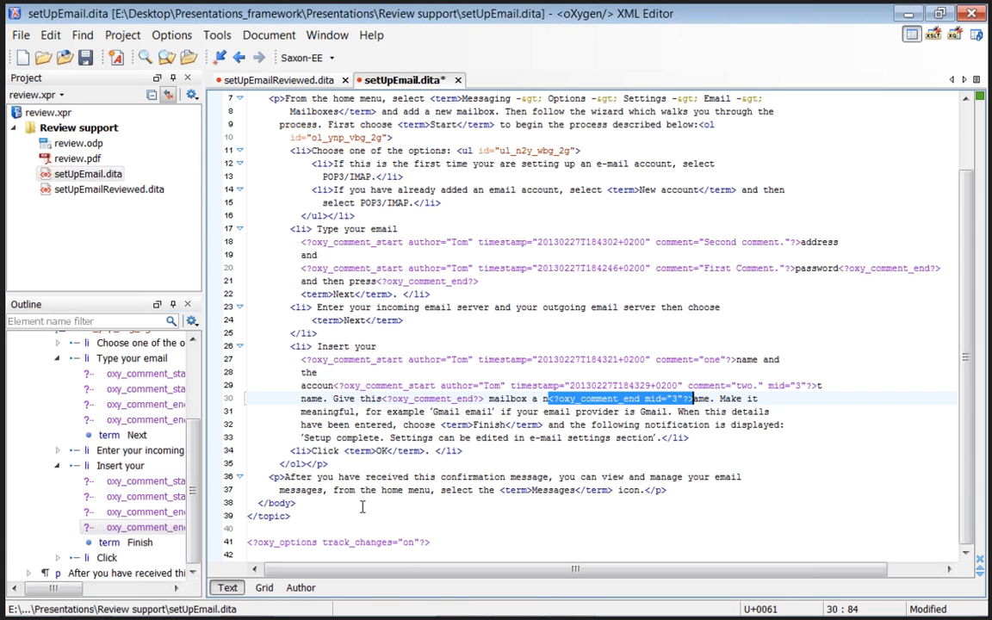
pyautogui.click(769, 386)
pyautogui.moveTo(769, 385); pyautogui.dragTo(800, 386)
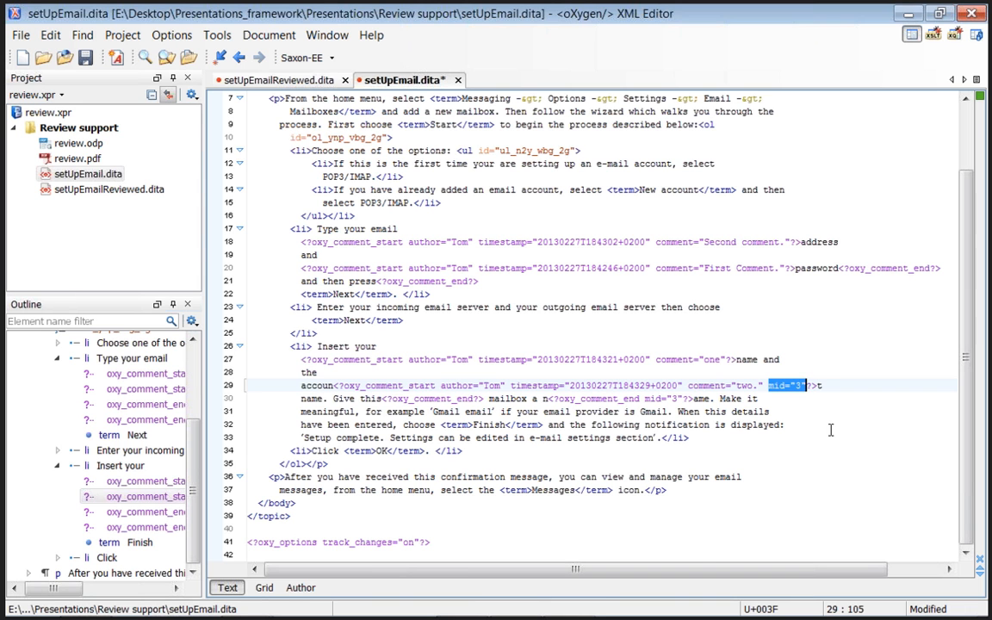
pyautogui.moveTo(515, 596)
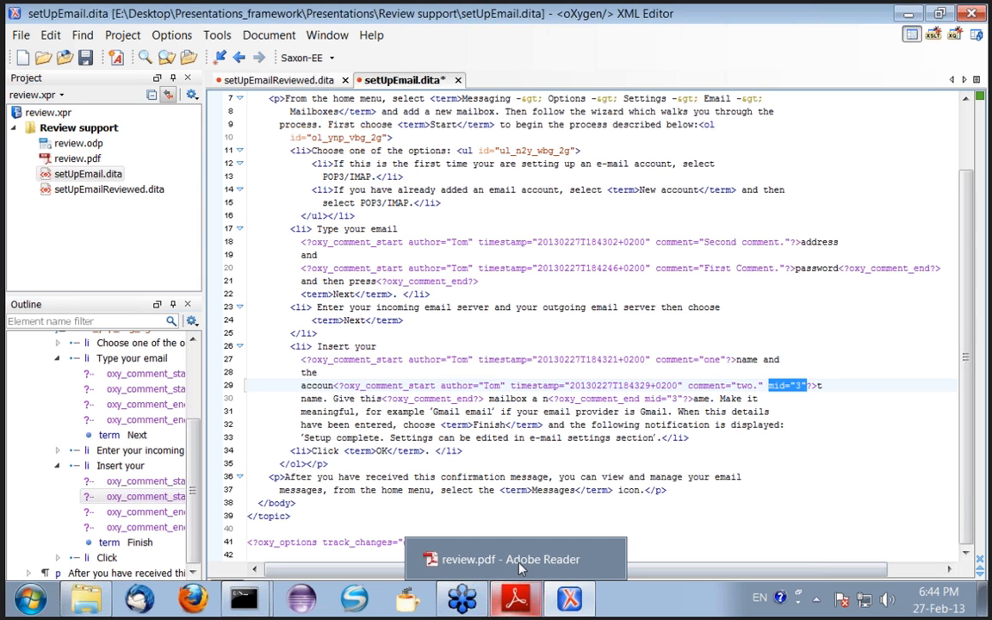
pyautogui.click(551, 361)
pyautogui.click(551, 370)
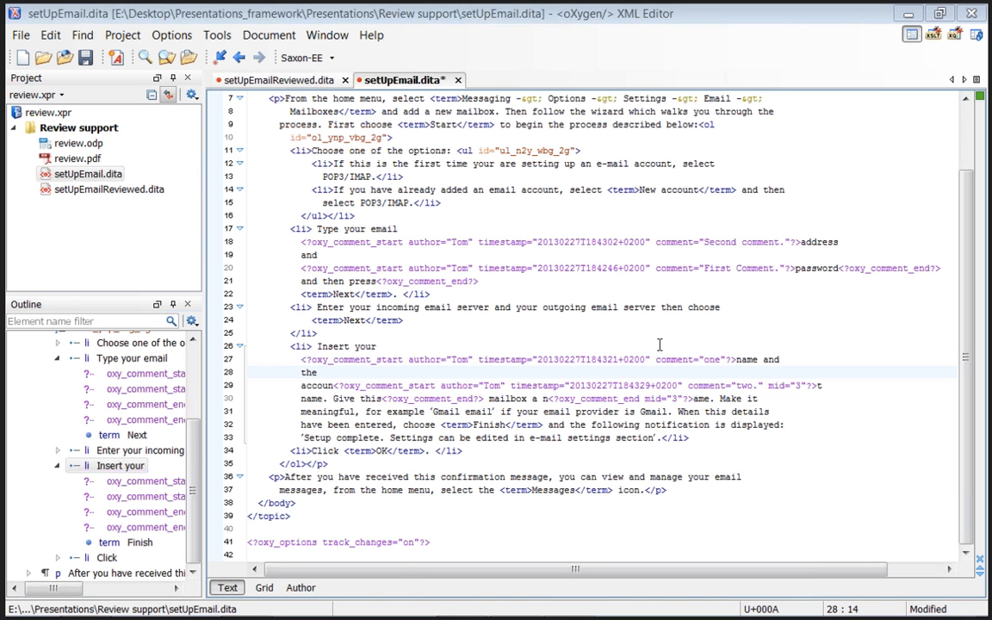
# In the Author review preferences, restore the default callout settings and show the choices for the callout text limit
pyautogui.click(169, 36)
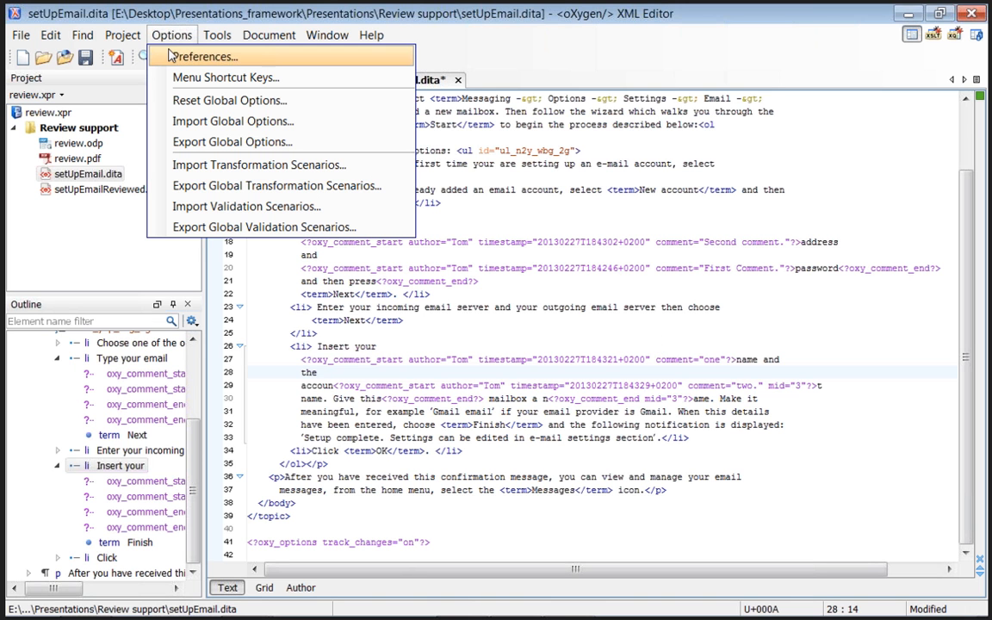
pyautogui.click(172, 56)
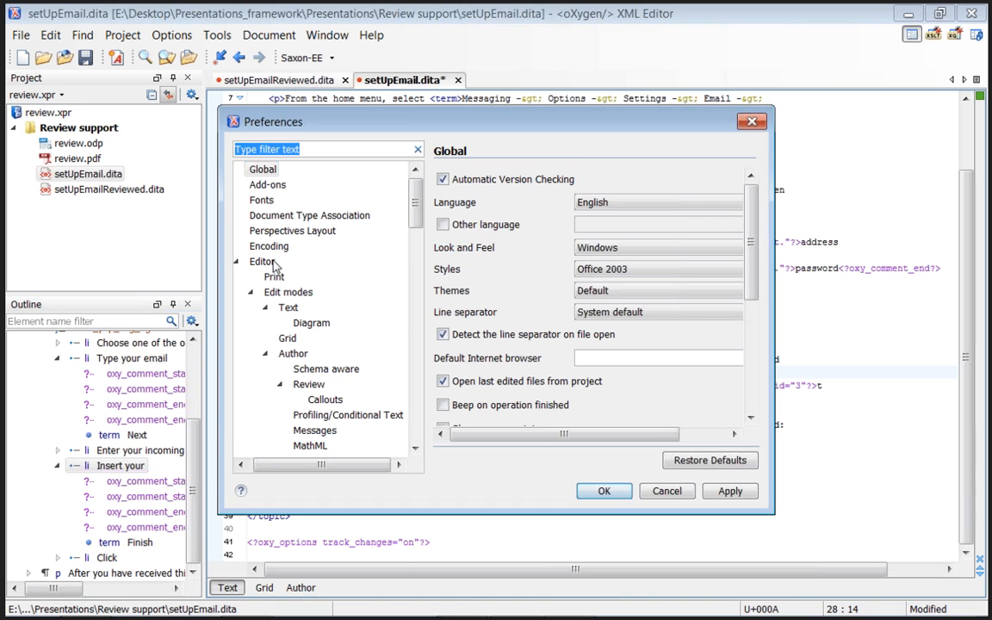
pyautogui.click(298, 398)
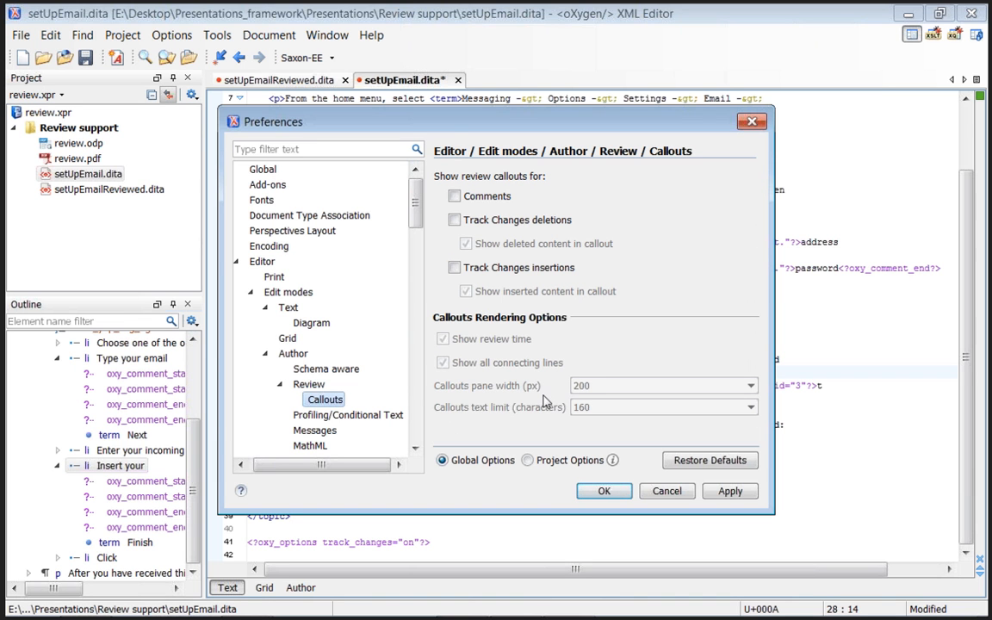
pyautogui.click(732, 461)
pyautogui.click(608, 408)
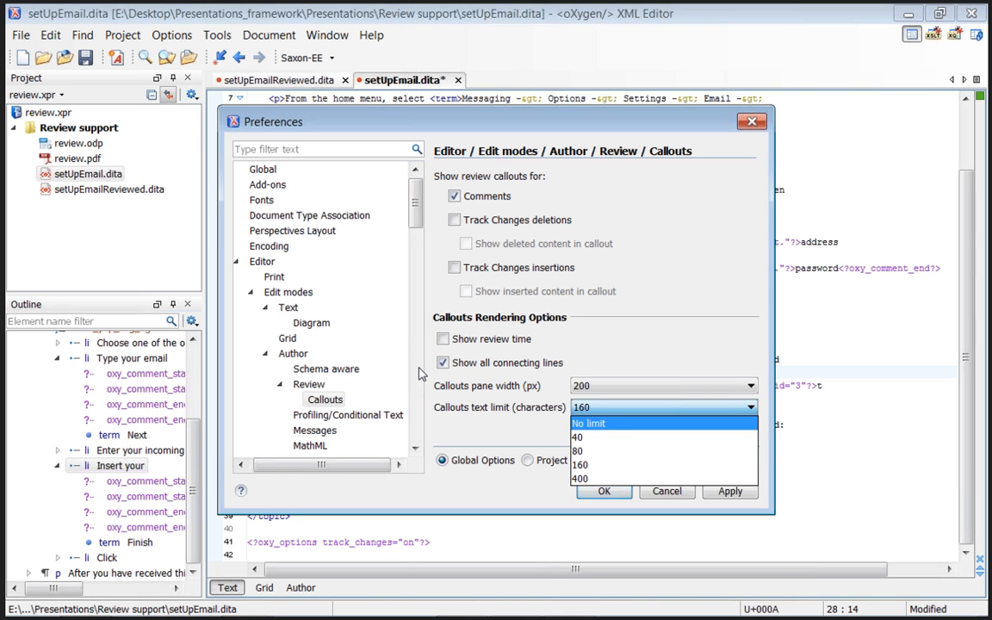
# Open the general Review preferences and show the choices for the initial state of Track Changes
pyautogui.click(317, 389)
pyautogui.click(312, 385)
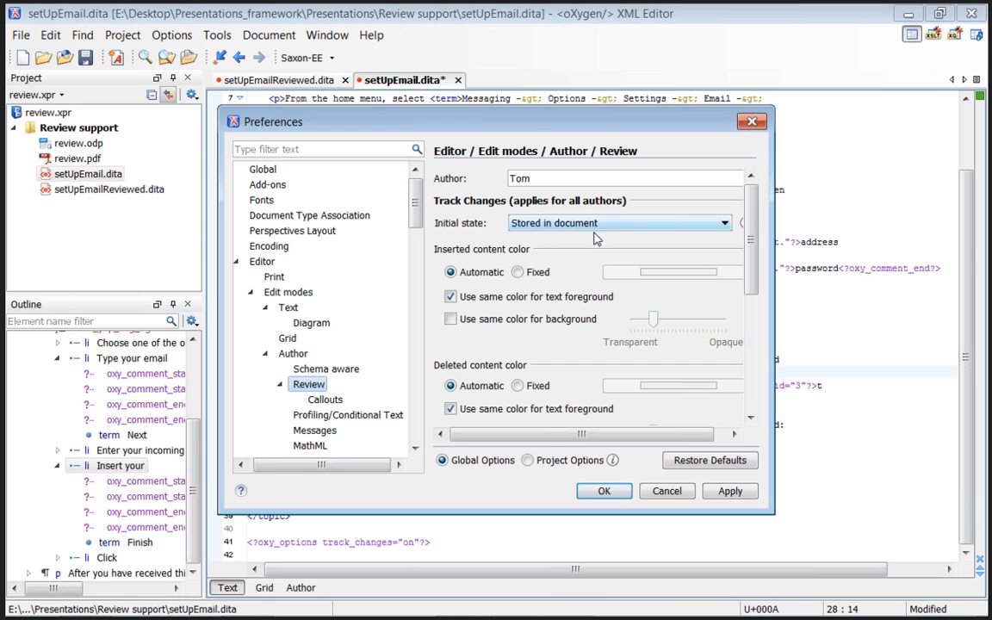
pyautogui.click(568, 223)
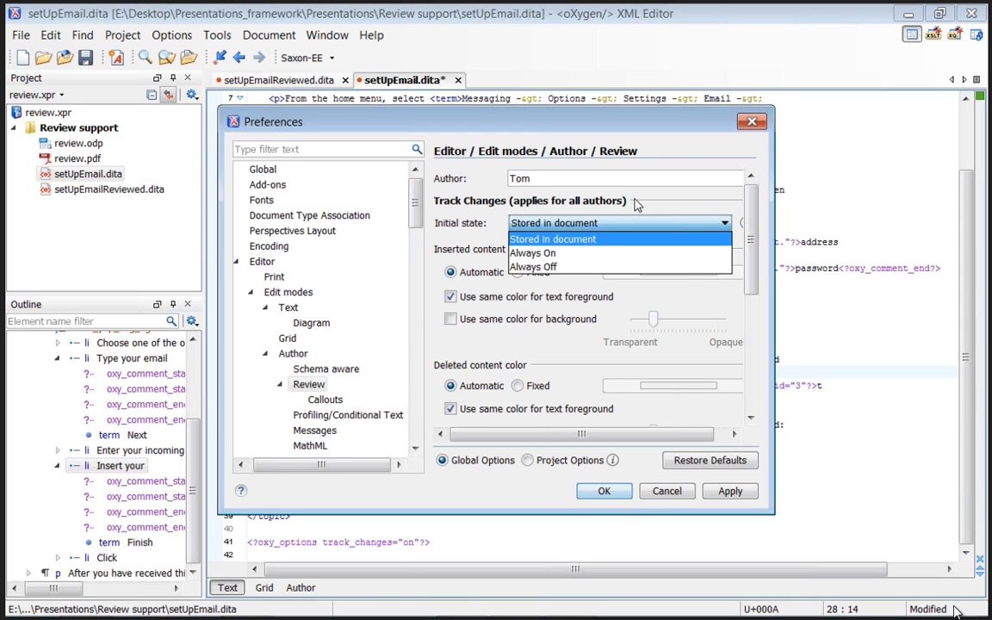
# Look up the Track Changes action in the Menu Shortcut Keys preferences by filtering for "track", and close the preferences without saving
pyautogui.moveTo(417, 219); pyautogui.dragTo(416, 275)
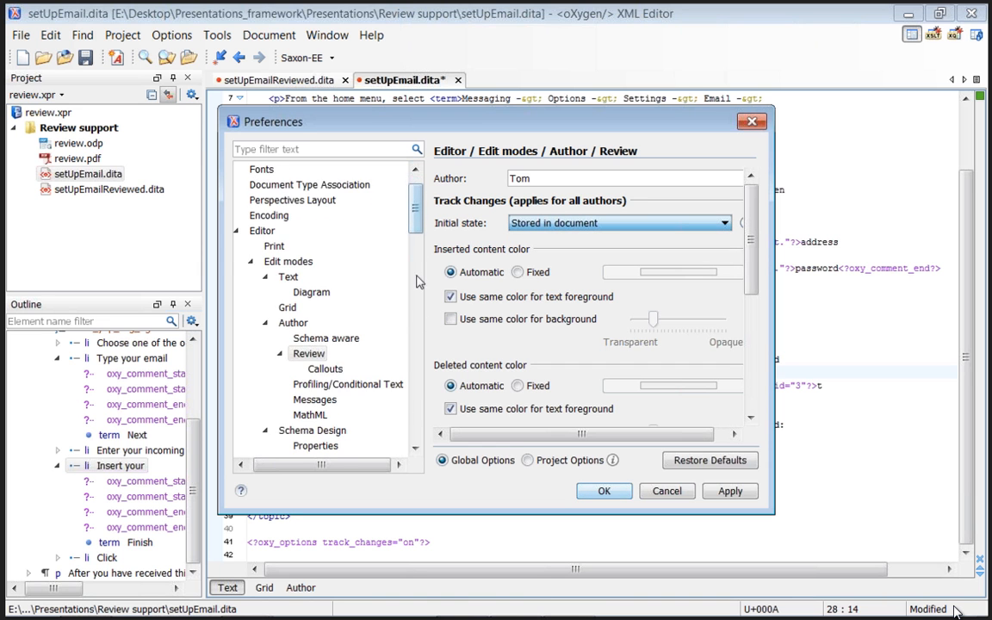
pyautogui.moveTo(420, 199); pyautogui.dragTo(416, 442)
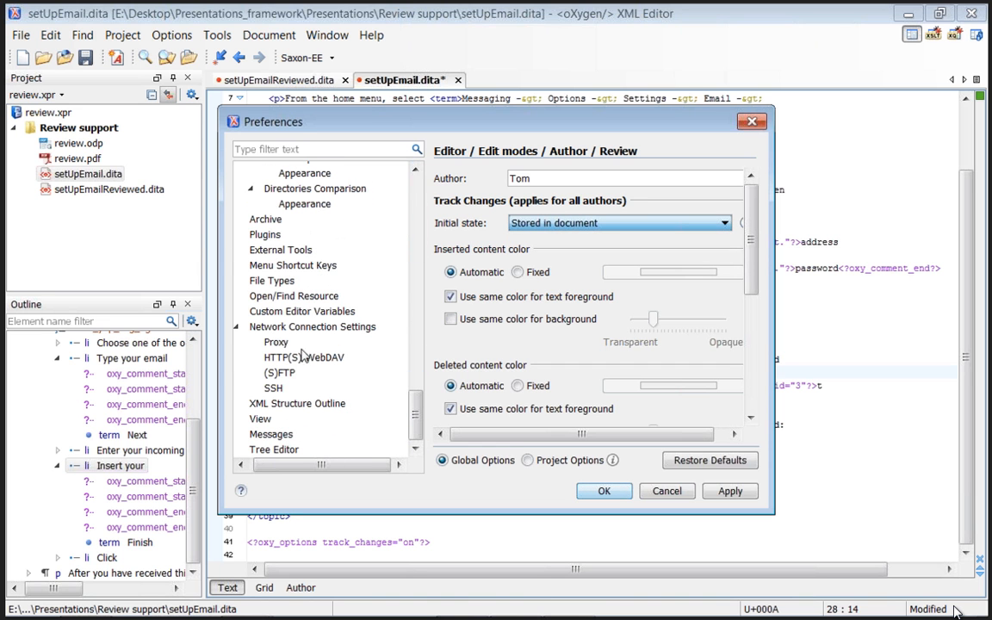
pyautogui.click(293, 265)
pyautogui.click(592, 178)
pyautogui.write('track')
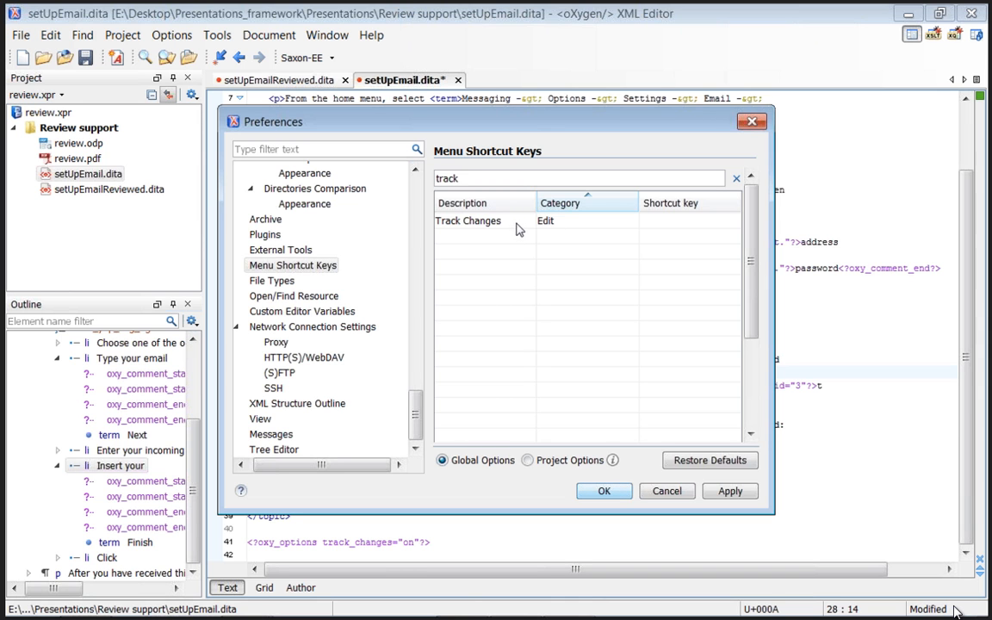
pyautogui.click(516, 226)
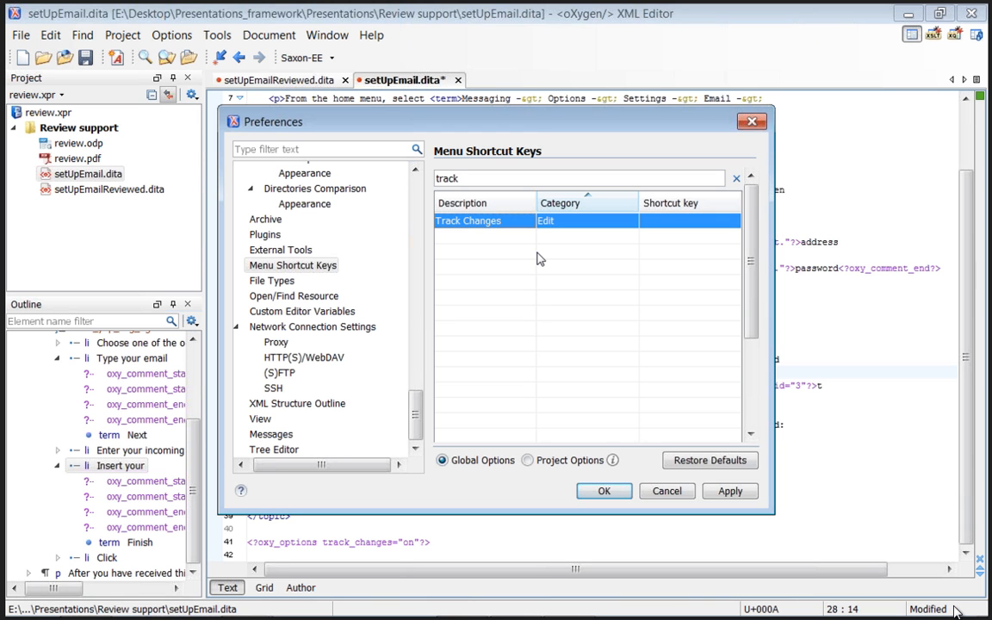
pyautogui.press('Escape')
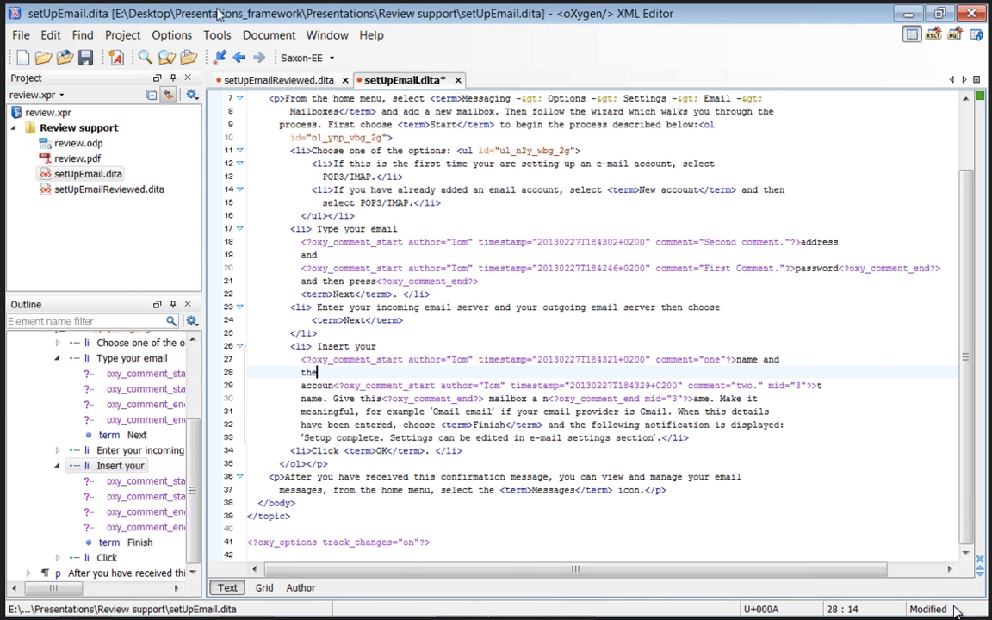
# Switch setUpEmail.dita back to Author mode
pyautogui.moveTo(956, 610)
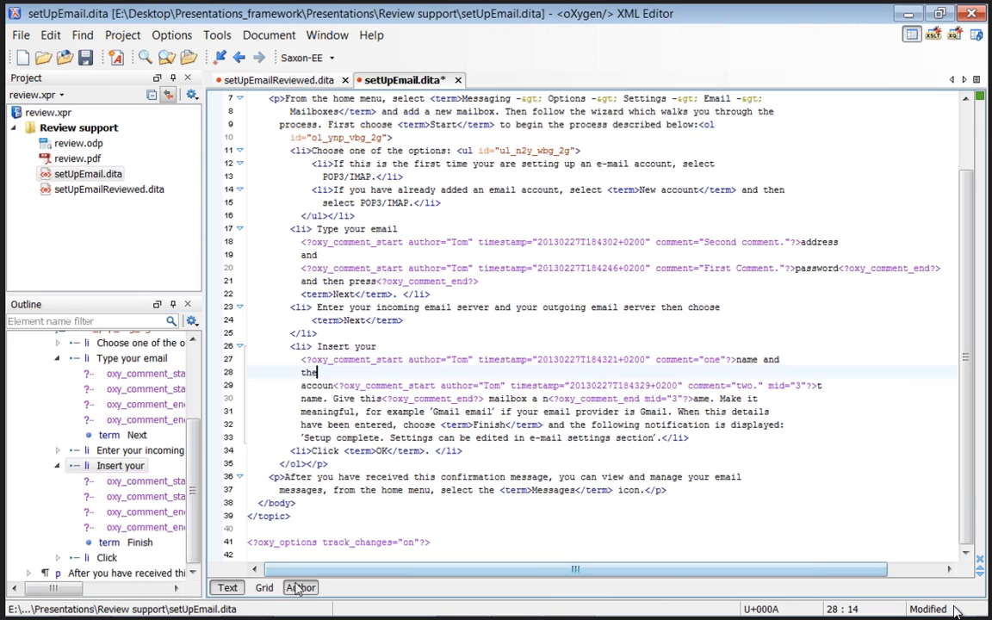
pyautogui.click(298, 588)
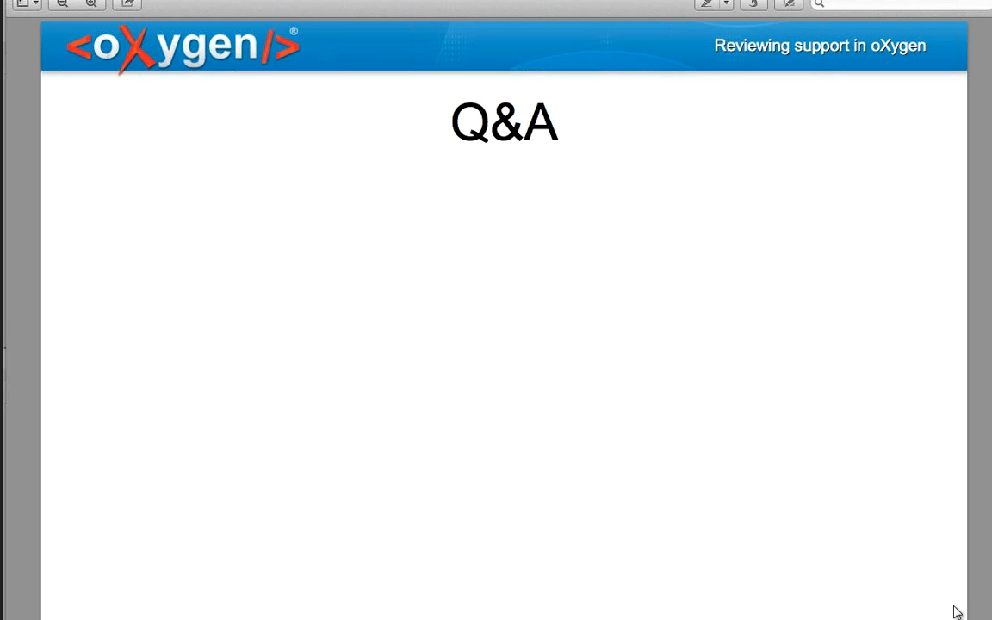
pyautogui.press('Down')
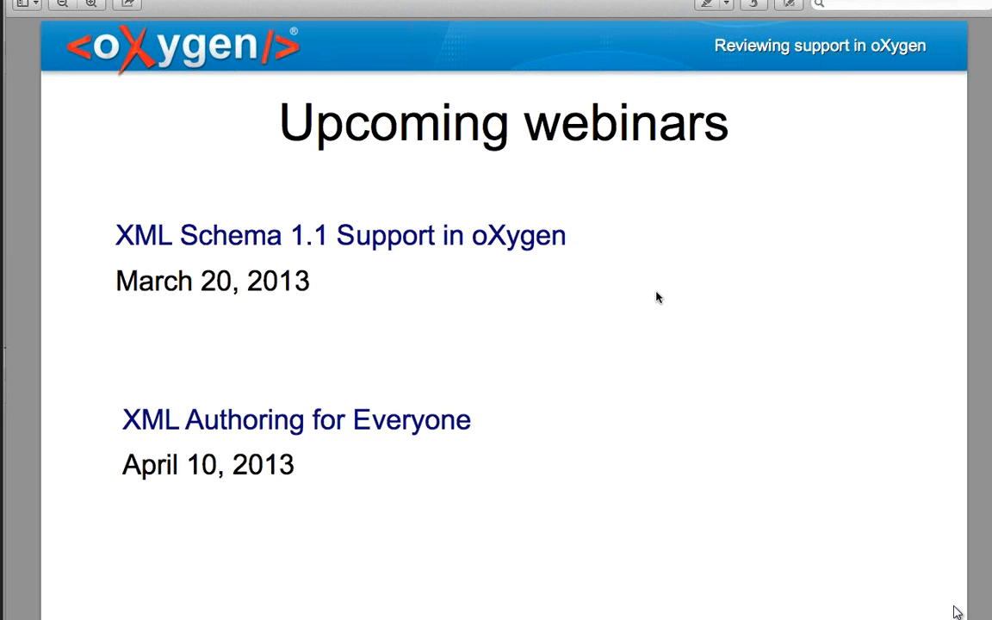